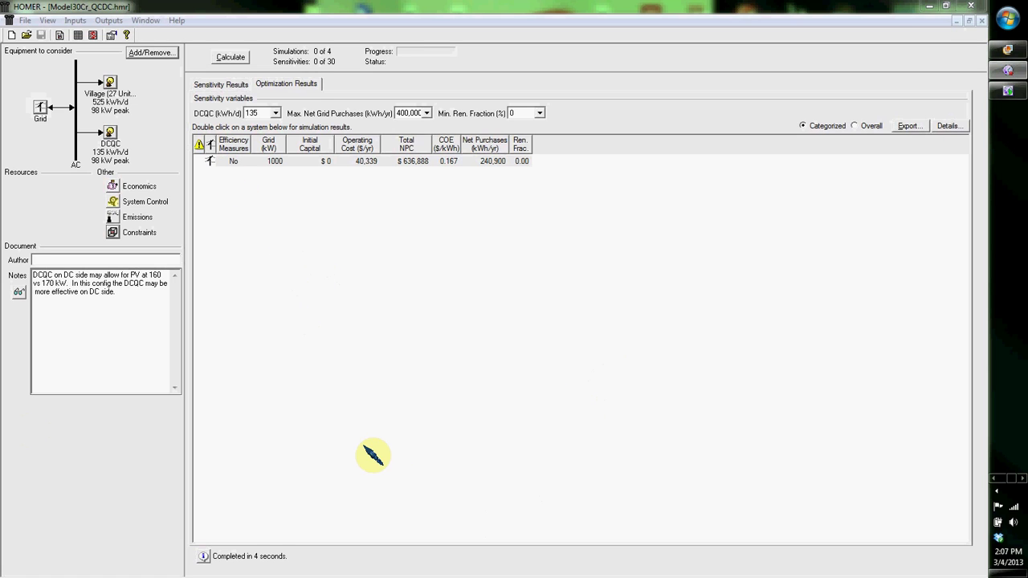
Review the grid rate schedule and the Village and DCQC load inputs without changing them.
{"action": "double_click", "coordinate": [39, 108]}
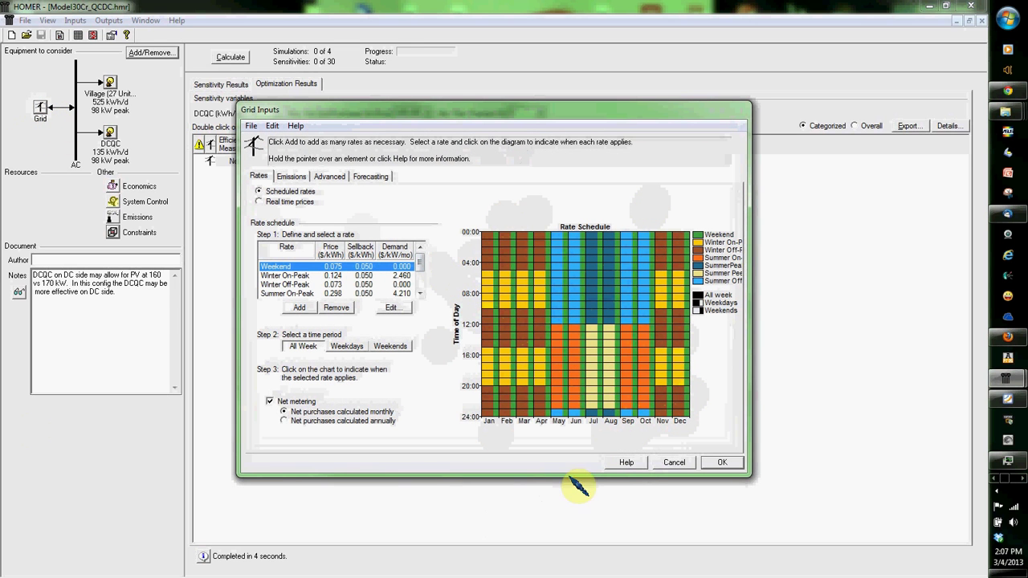
{"action": "left_click", "coordinate": [674, 464]}
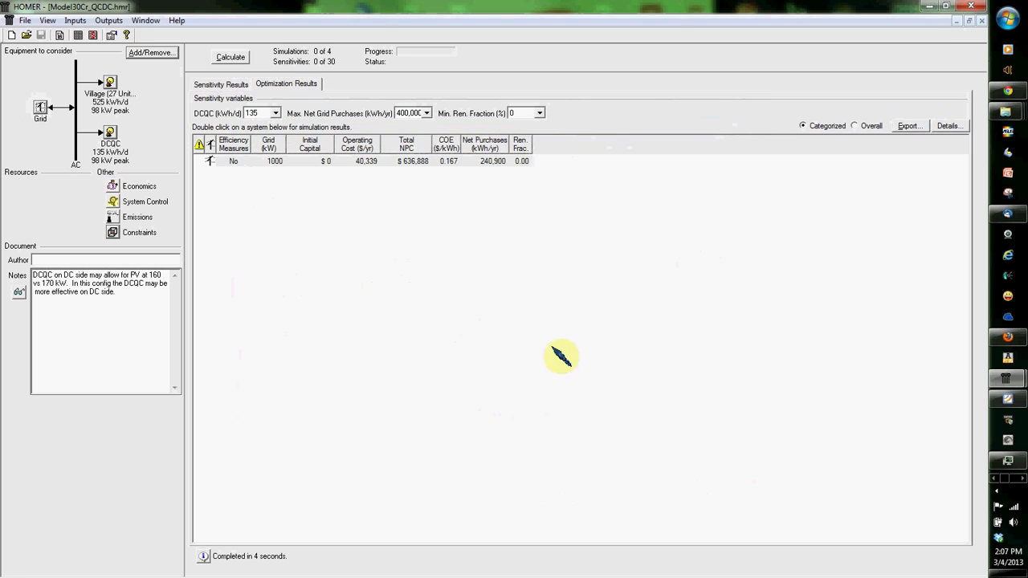
{"action": "left_click", "coordinate": [110, 80]}
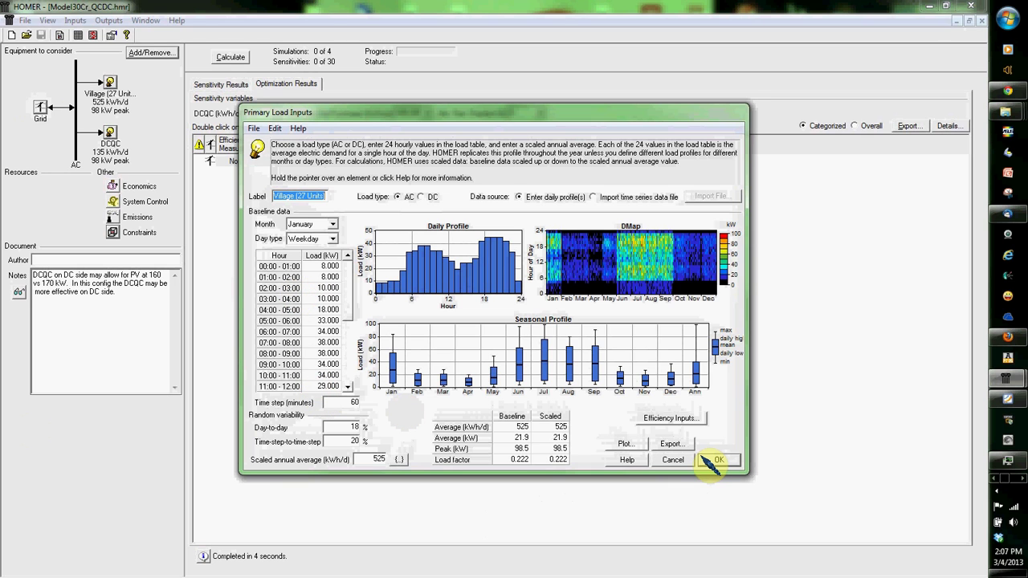
{"action": "left_click", "coordinate": [673, 459]}
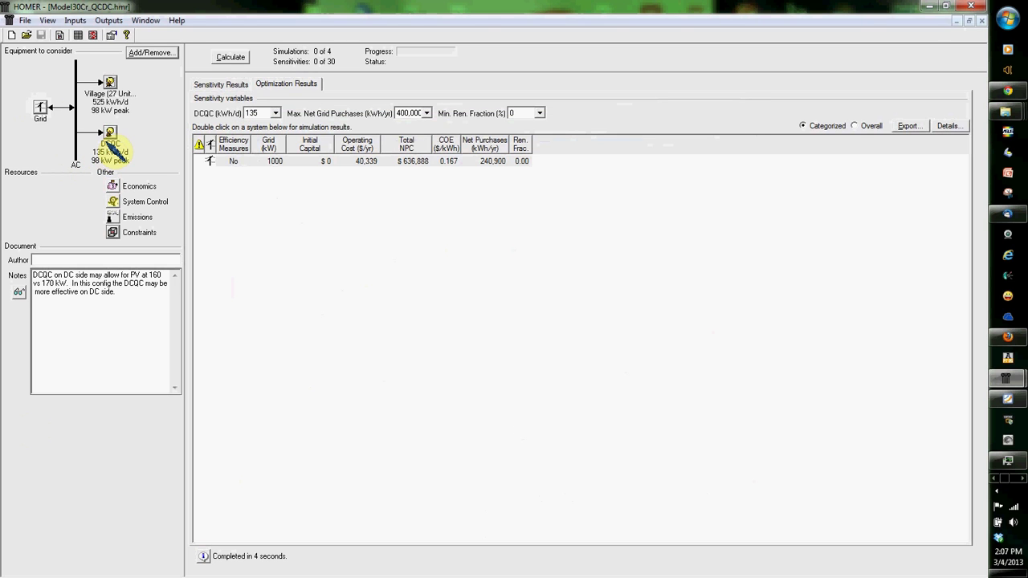
{"action": "left_click", "coordinate": [110, 132]}
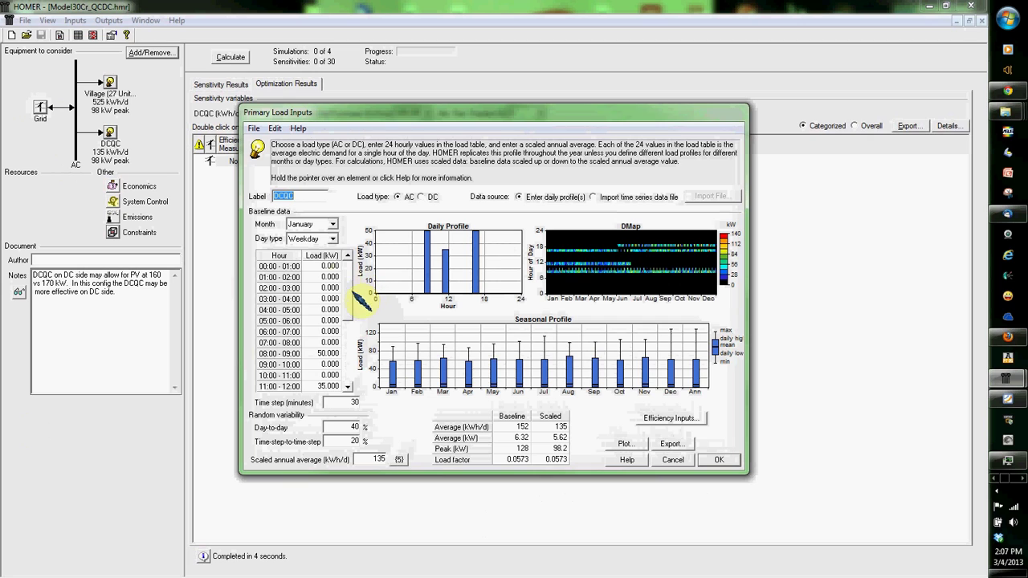
{"action": "left_click", "coordinate": [673, 459]}
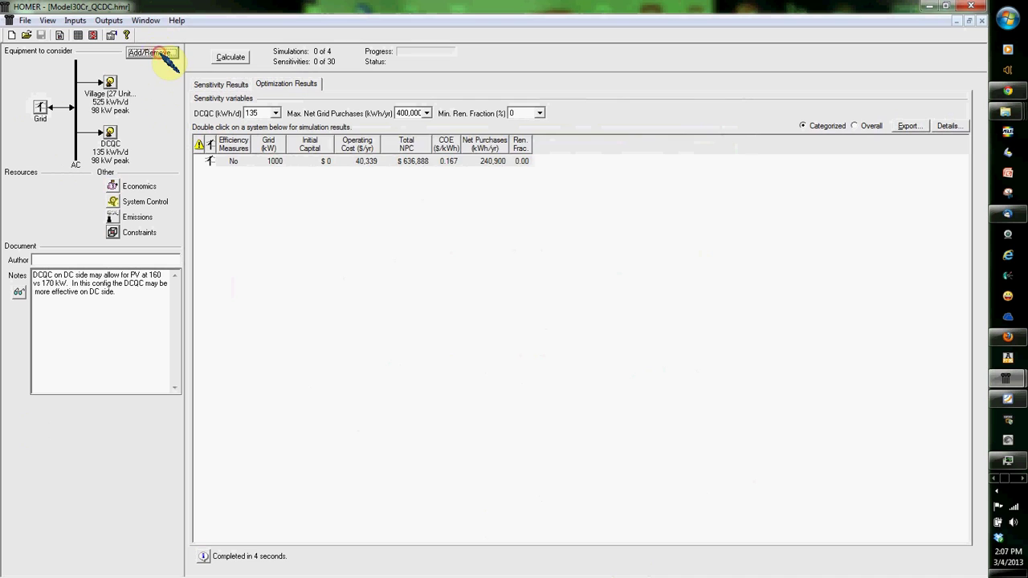
Add PV on the DC bus and a converter linking the AC and DC buses.
{"action": "left_click", "coordinate": [160, 53]}
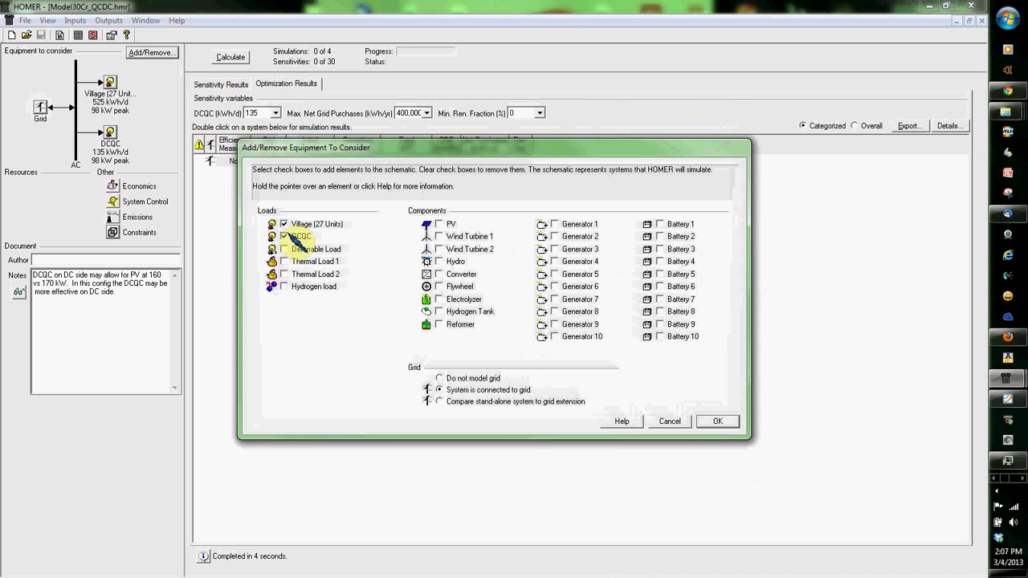
{"action": "left_click", "coordinate": [438, 225]}
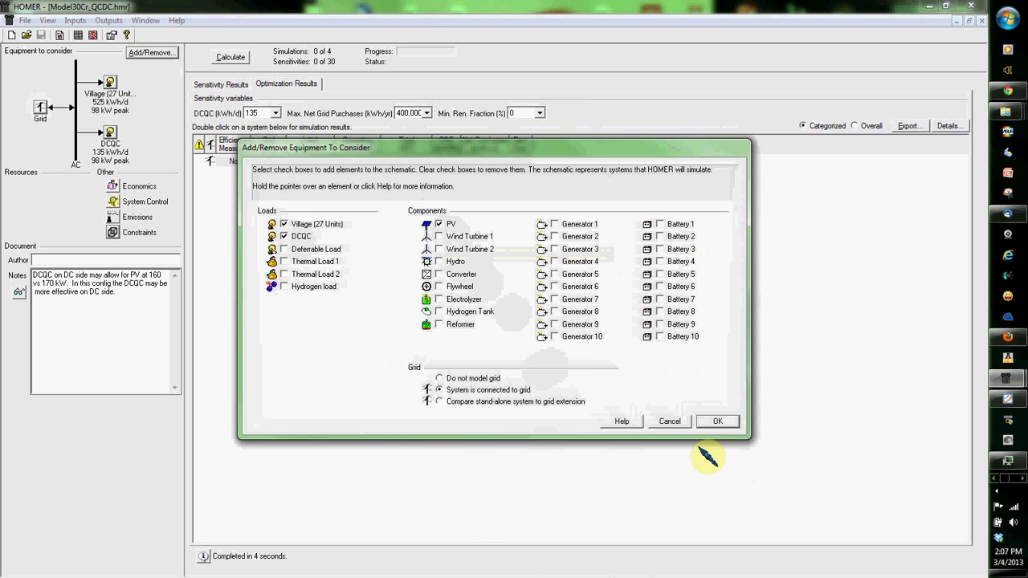
{"action": "left_click", "coordinate": [712, 422]}
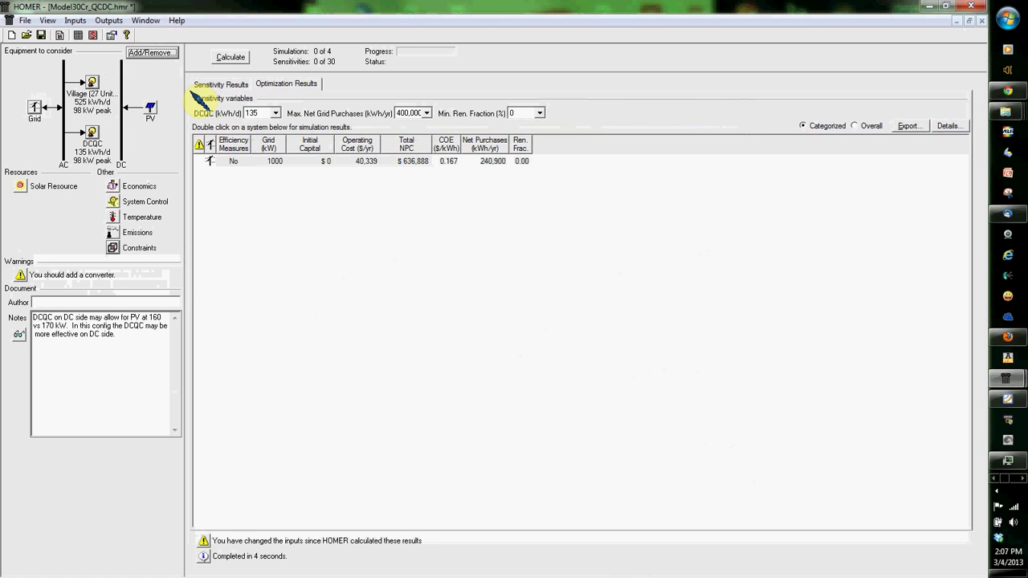
{"action": "left_click", "coordinate": [156, 56]}
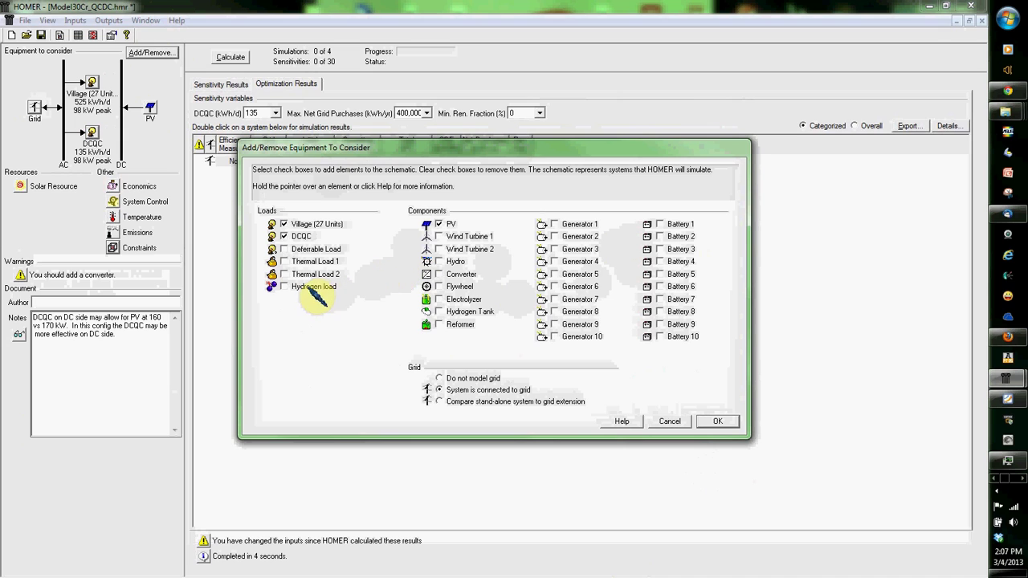
{"action": "left_click", "coordinate": [438, 274]}
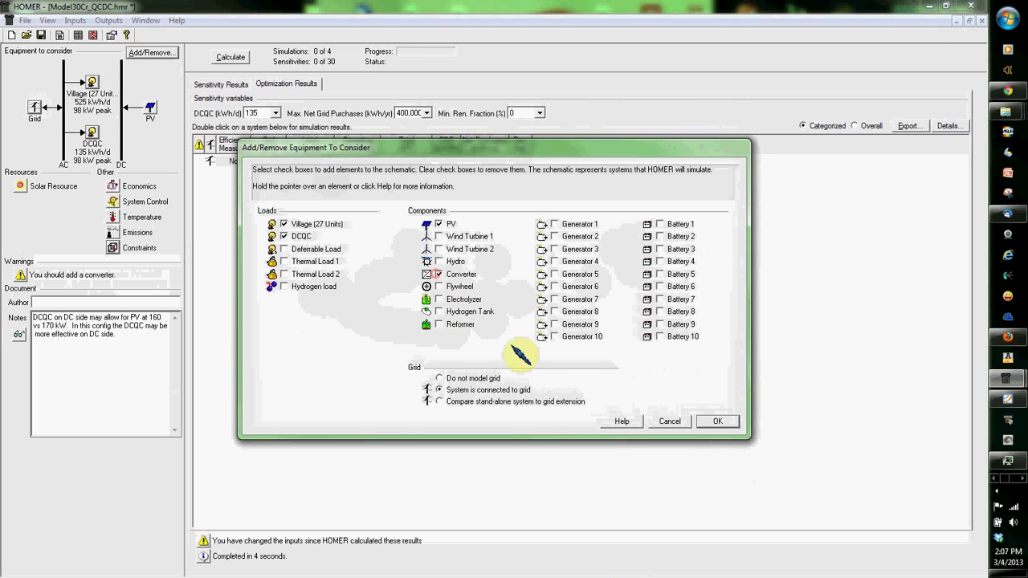
{"action": "left_click", "coordinate": [717, 421]}
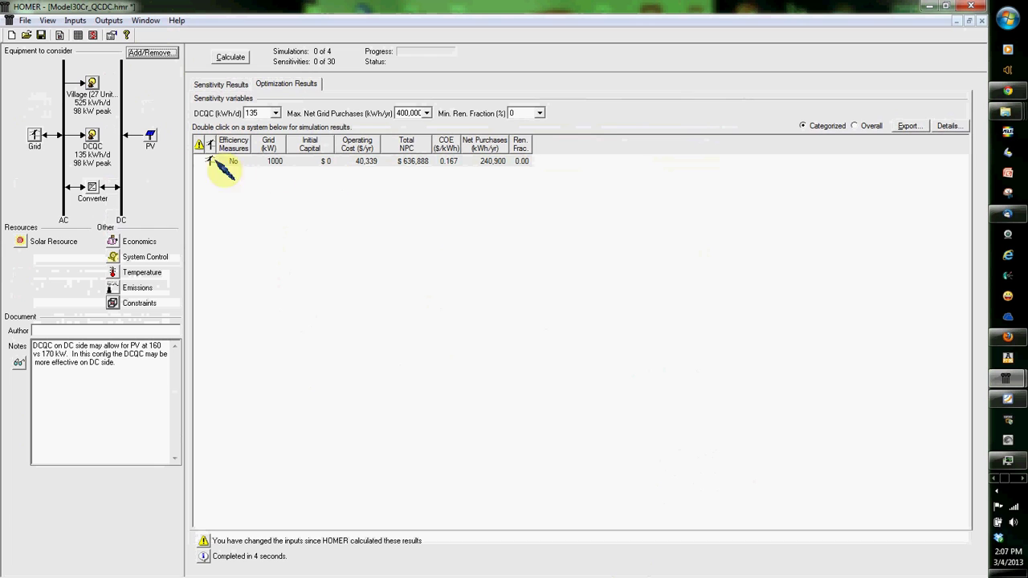
Add 50 and 75 kW converter sizes below 144 kW, raising pending simulations to 12.
{"action": "left_click", "coordinate": [103, 187]}
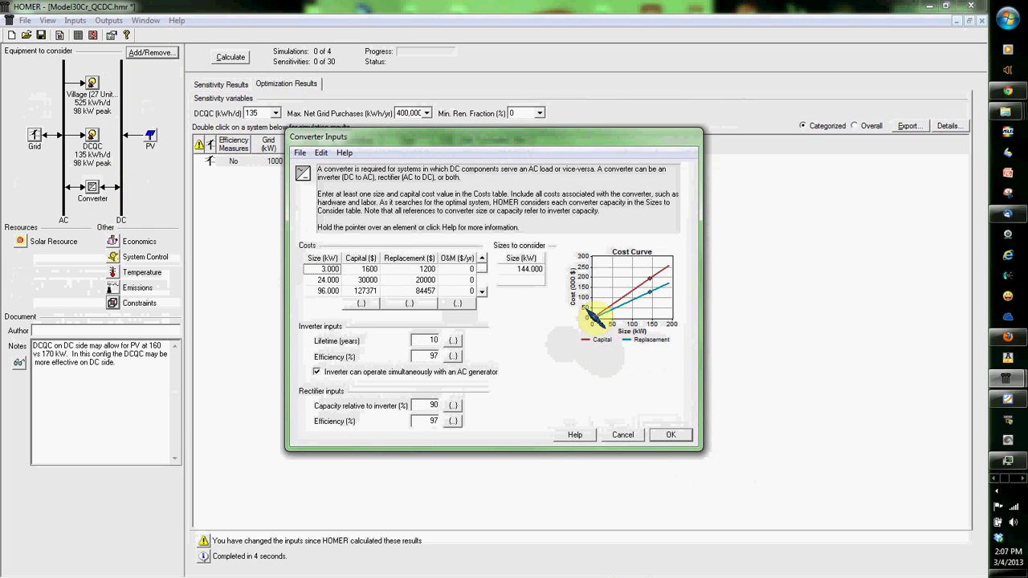
{"action": "left_click", "coordinate": [534, 270]}
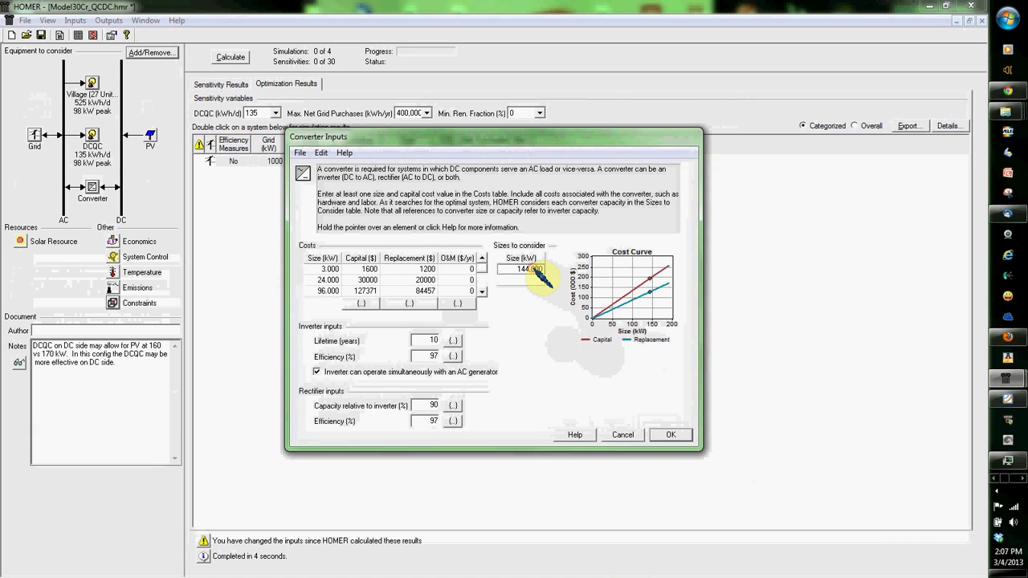
{"action": "left_click", "coordinate": [533, 278]}
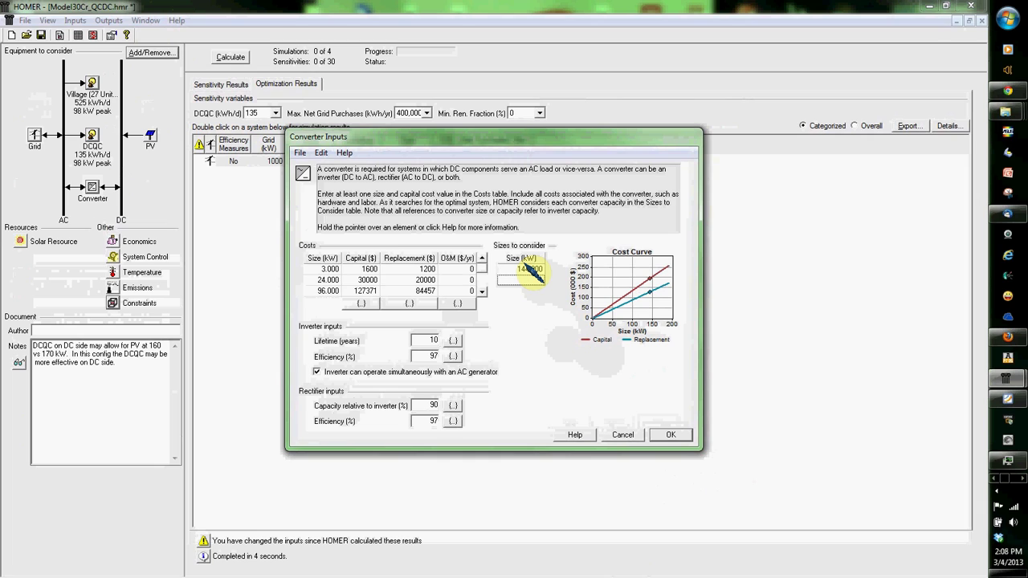
{"action": "type", "text": "50"}
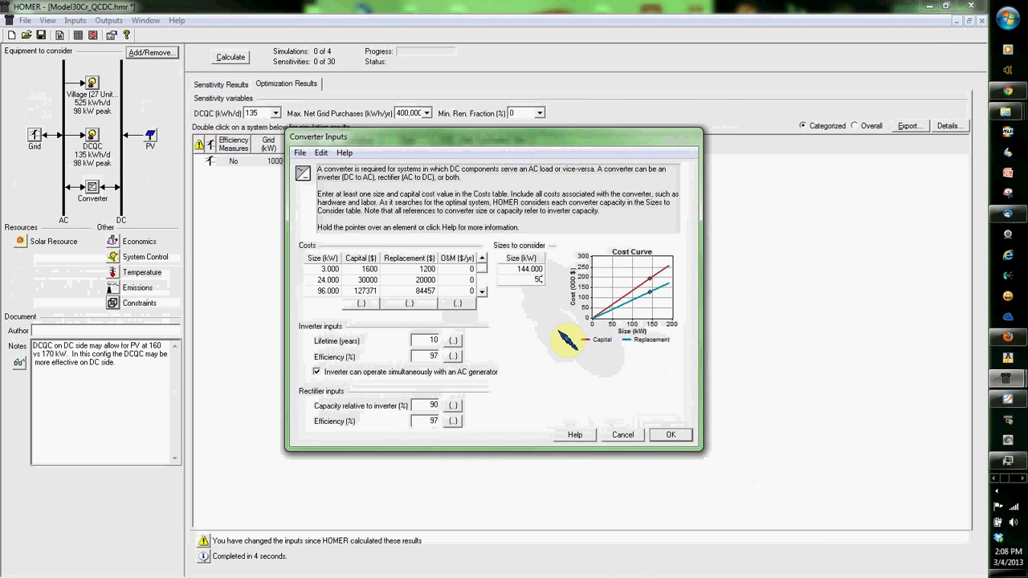
{"action": "key", "text": "Return"}
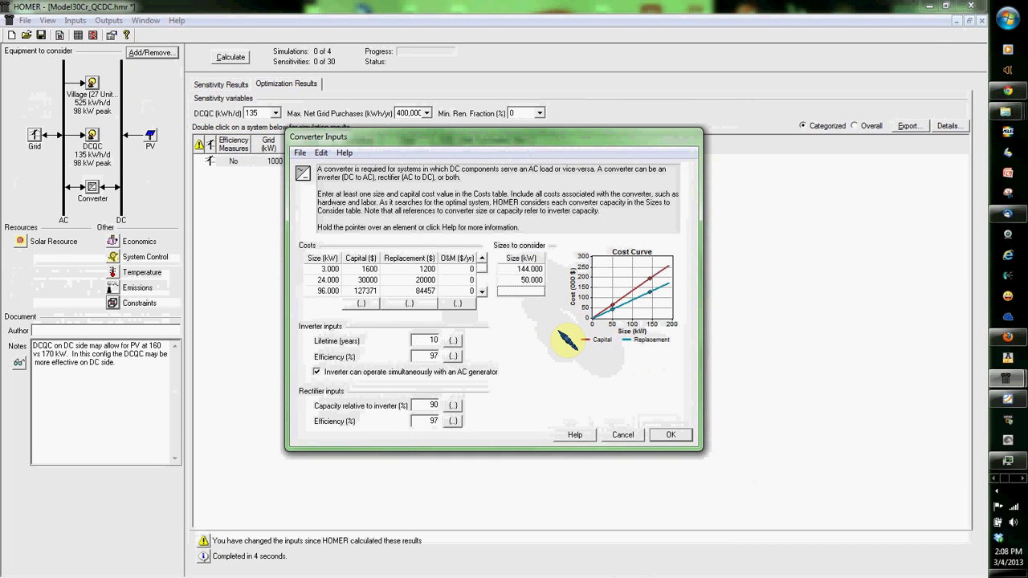
{"action": "key", "text": "Return"}
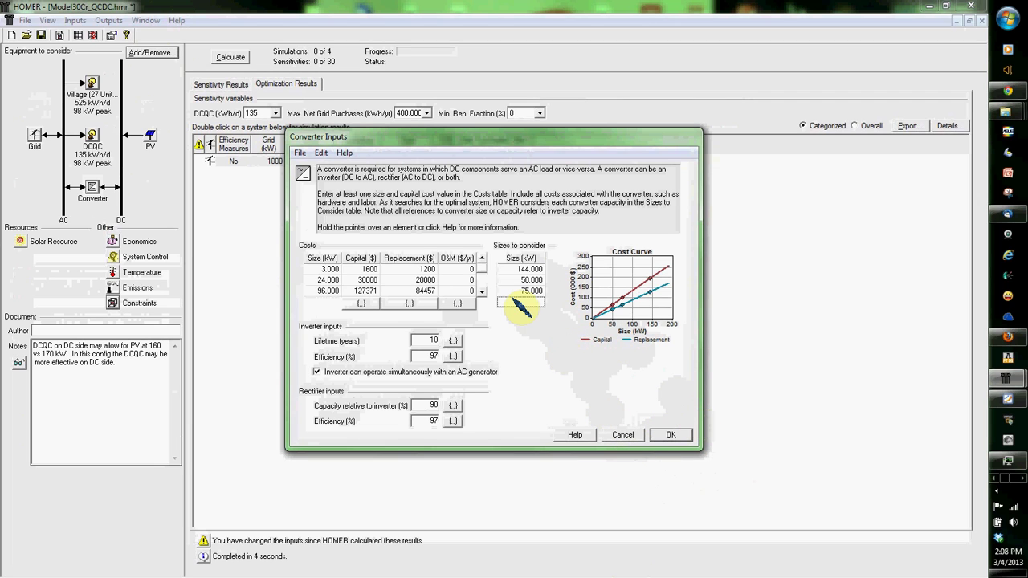
{"action": "left_click", "coordinate": [671, 435]}
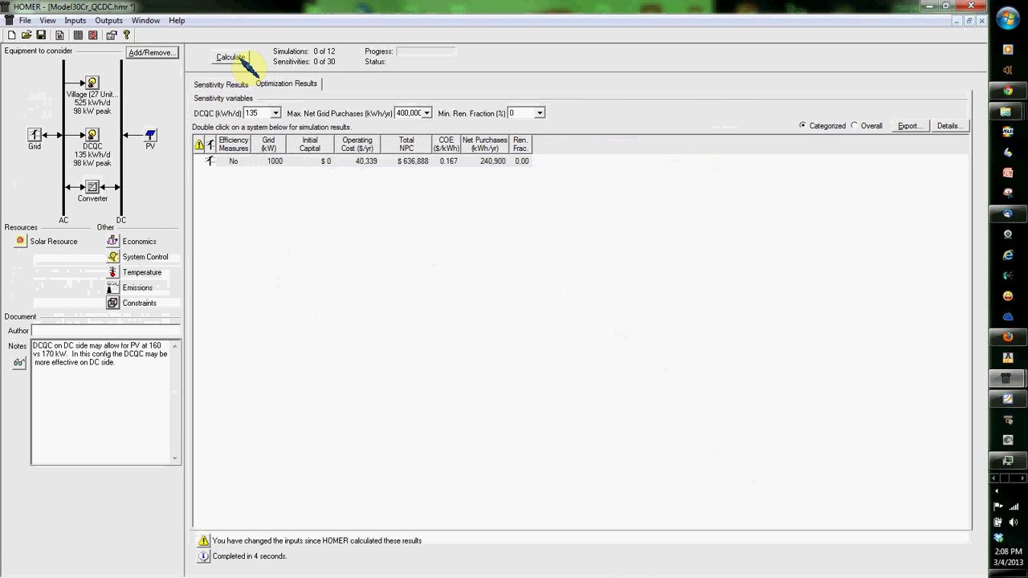
{"action": "left_click", "coordinate": [28, 241]}
{"action": "double_click", "coordinate": [346, 214]}
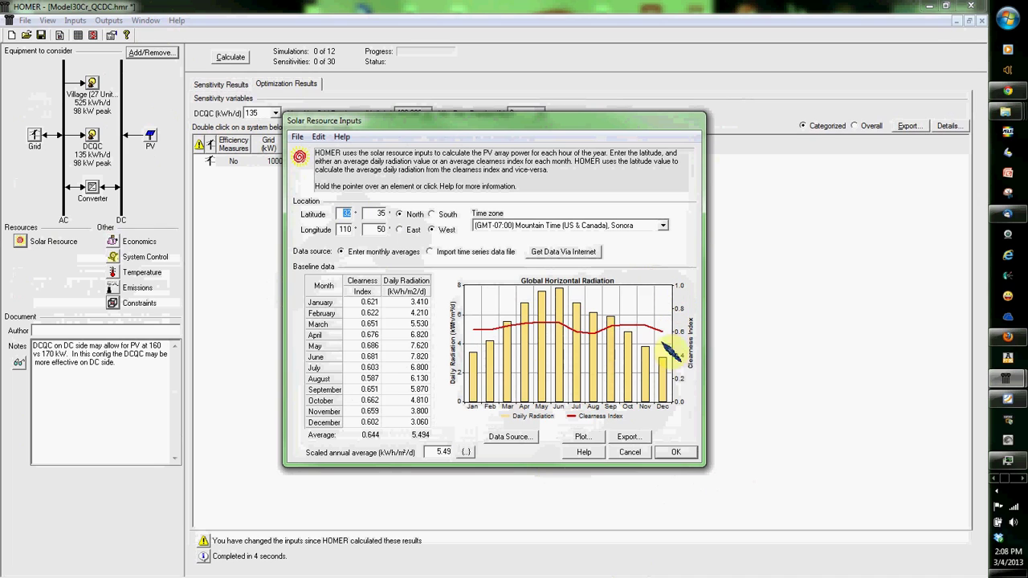
{"action": "left_click", "coordinate": [677, 454]}
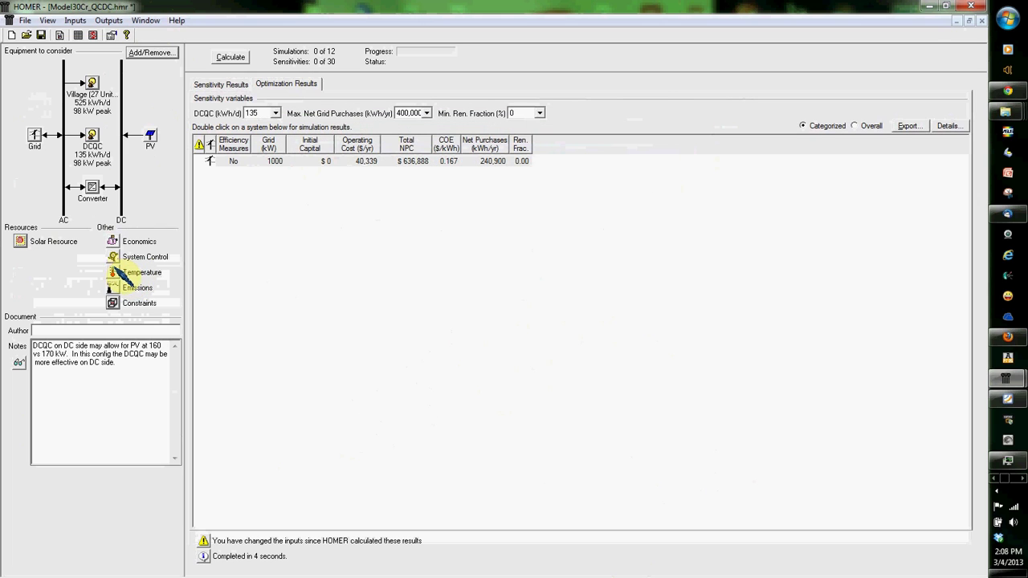
{"action": "left_click", "coordinate": [121, 273]}
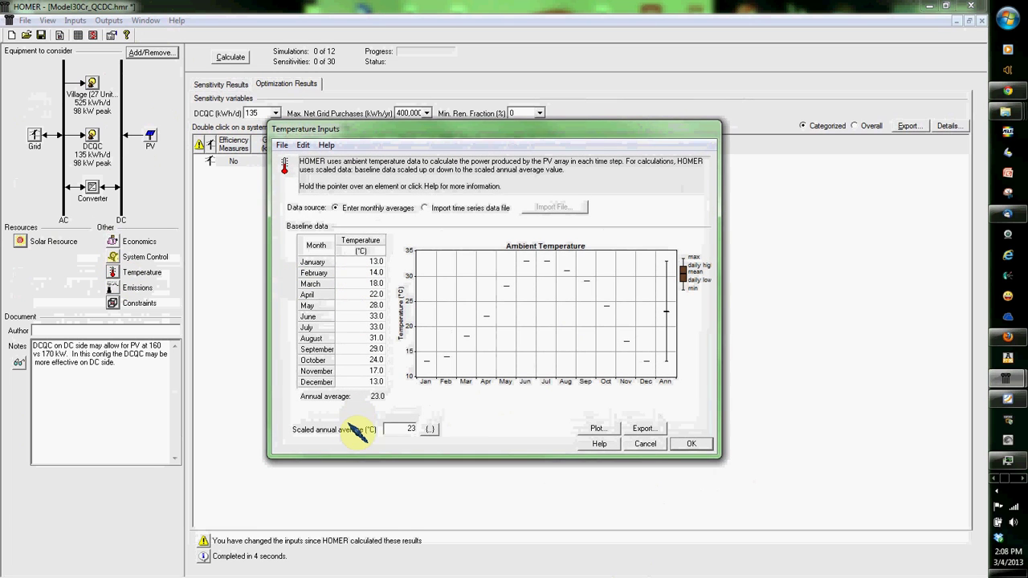
{"action": "left_click", "coordinate": [692, 442]}
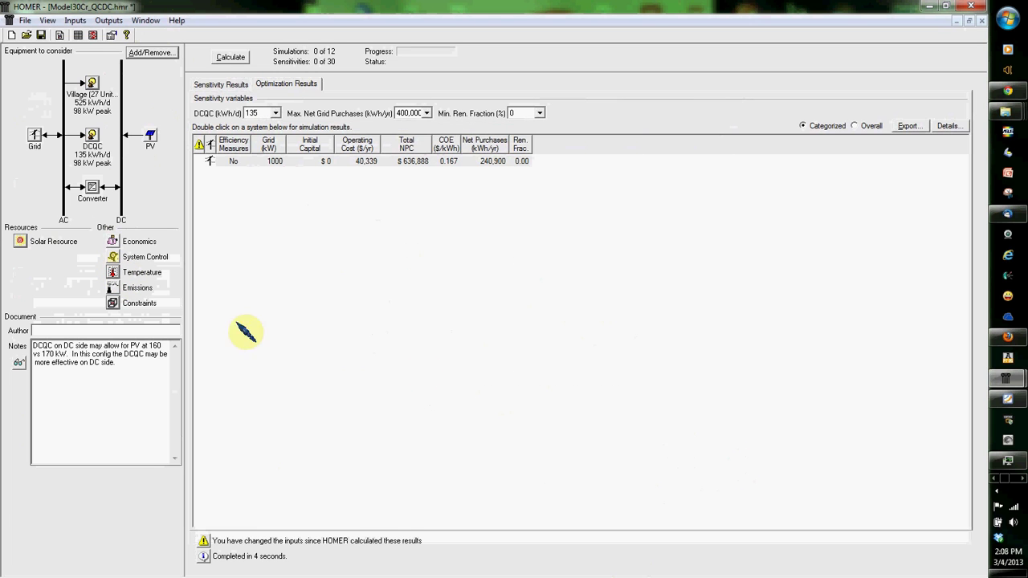
{"action": "left_click", "coordinate": [116, 303]}
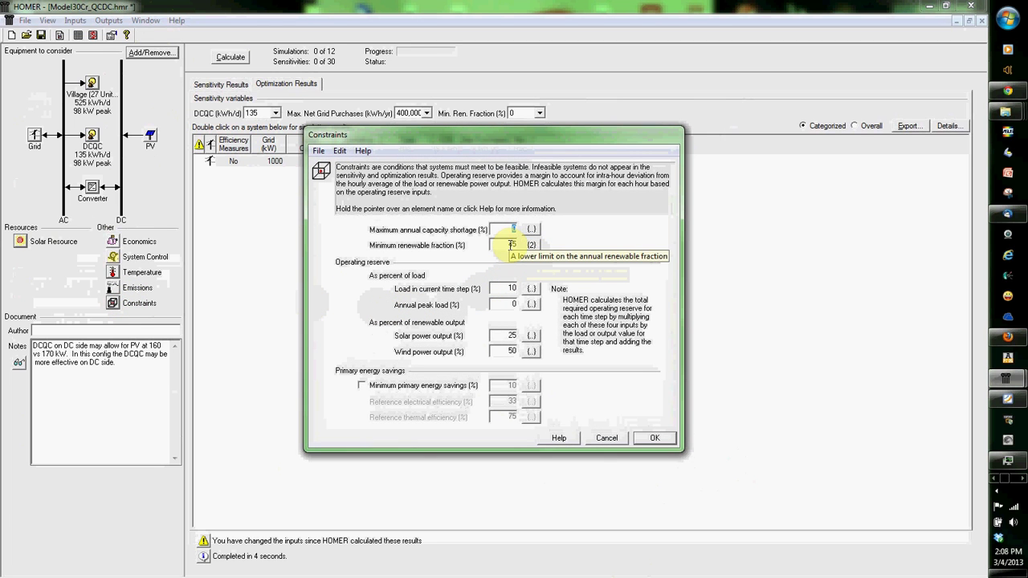
{"action": "left_click", "coordinate": [531, 246]}
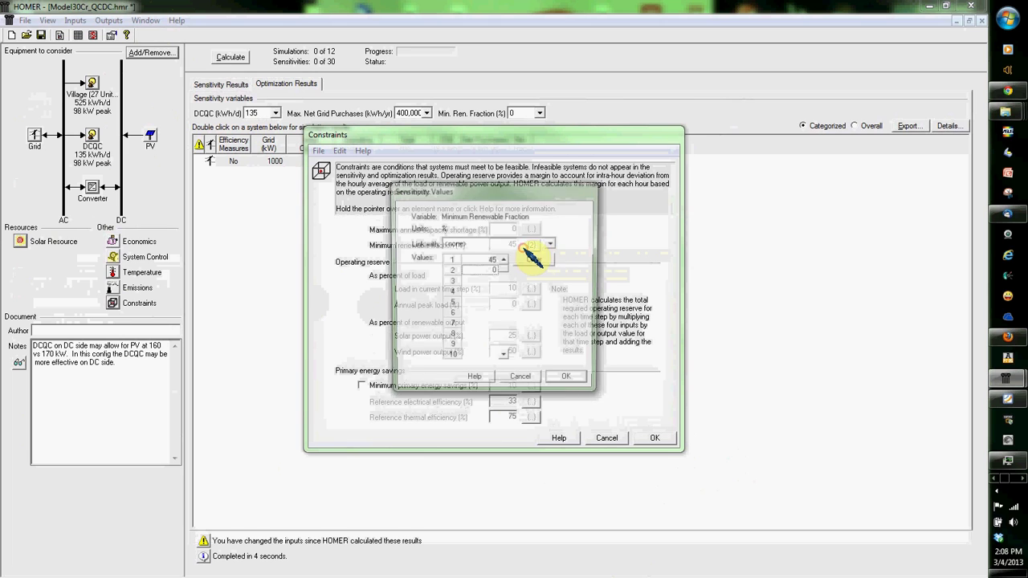
{"action": "left_click", "coordinate": [494, 271]}
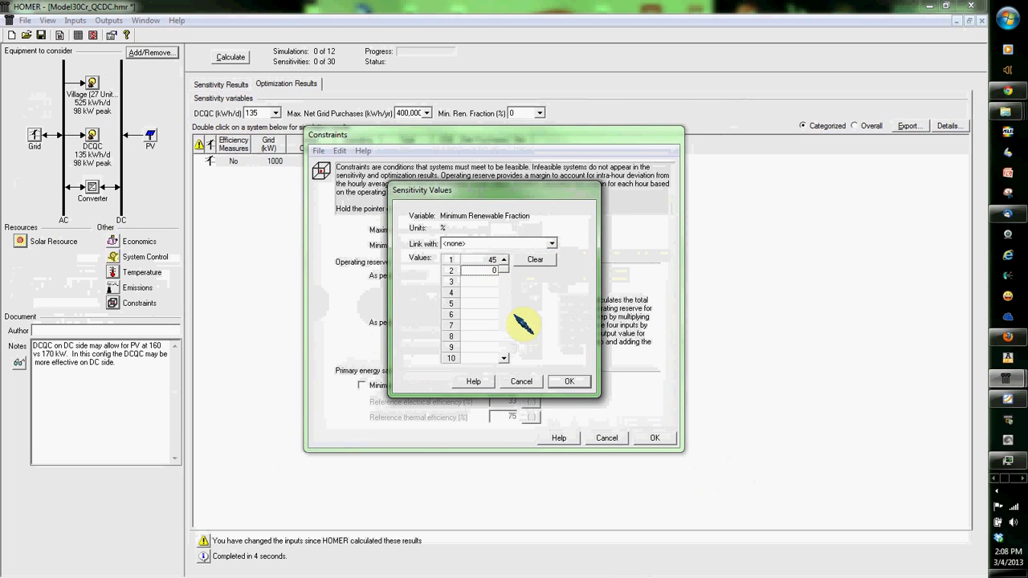
{"action": "left_click", "coordinate": [572, 381]}
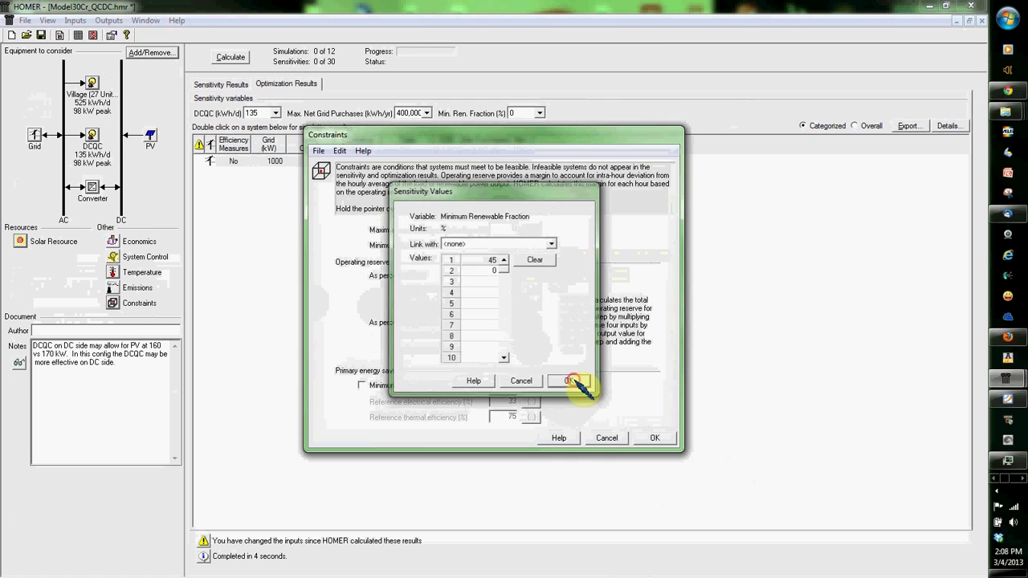
Add 100, 50 and 160 kW to the PV sizes to consider alongside 125 kW.
{"action": "left_click", "coordinate": [656, 435]}
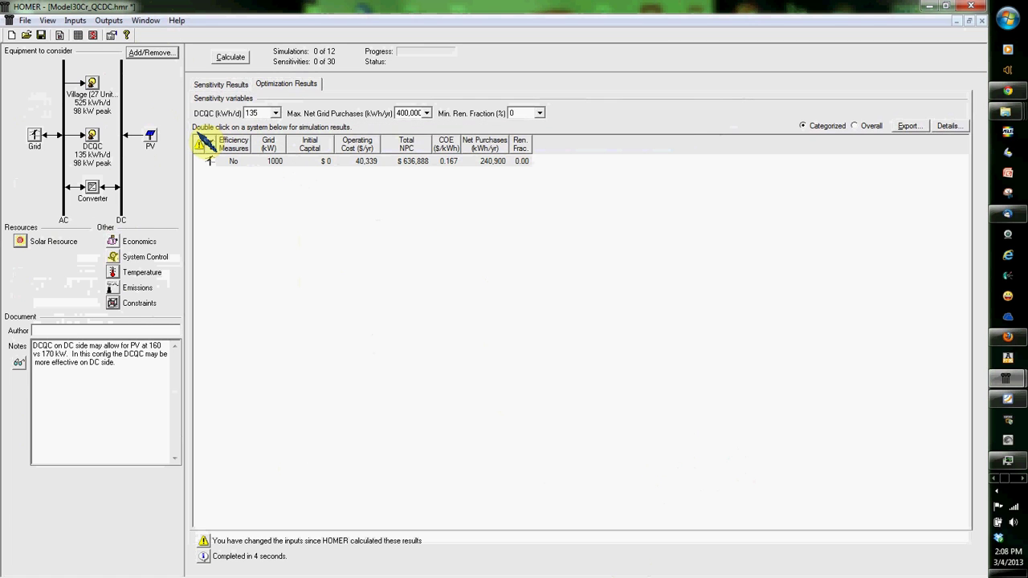
{"action": "left_click", "coordinate": [150, 139]}
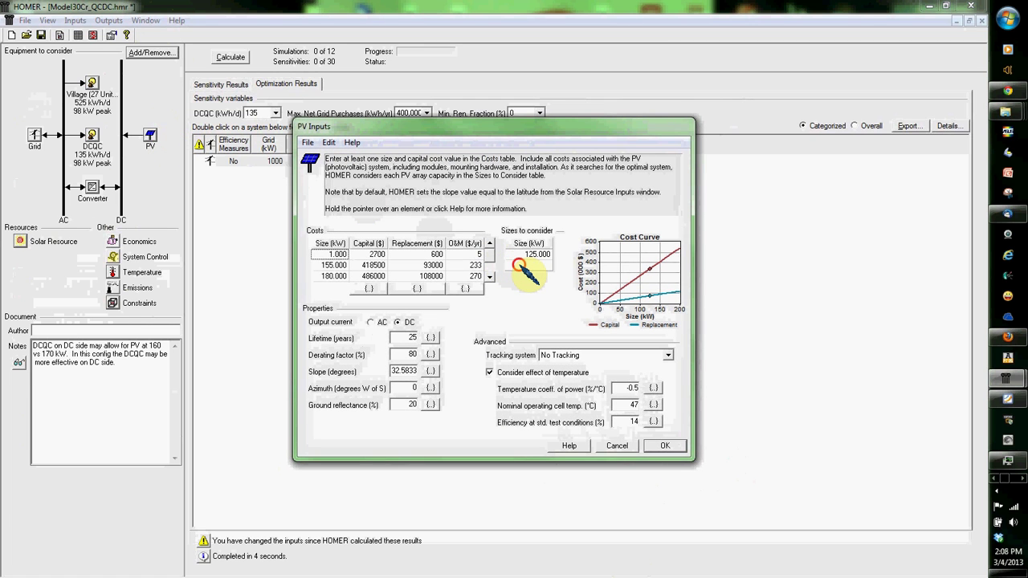
{"action": "left_click", "coordinate": [523, 266]}
{"action": "type", "text": "1"}
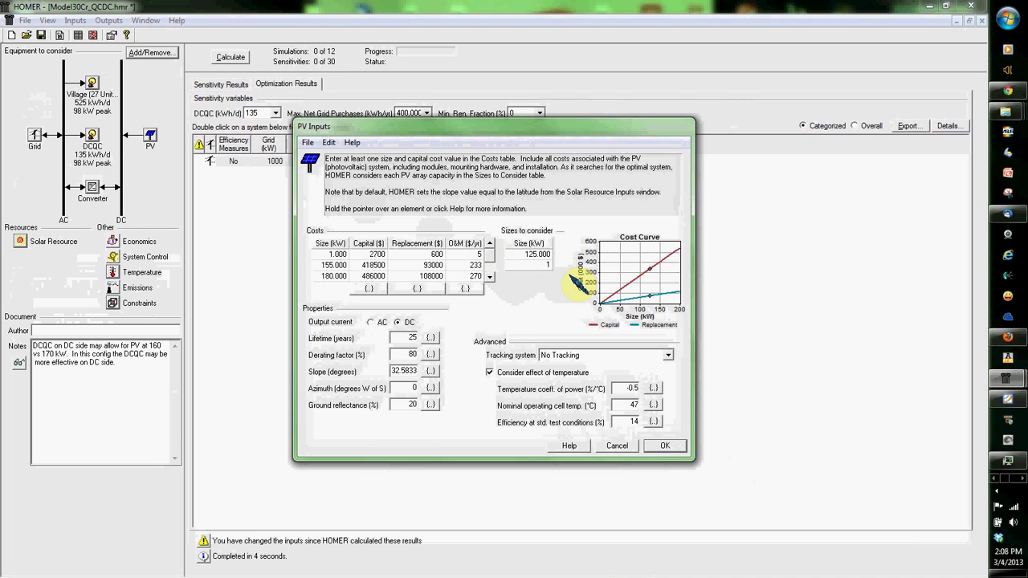
{"action": "type", "text": "00"}
{"action": "key", "text": "Return"}
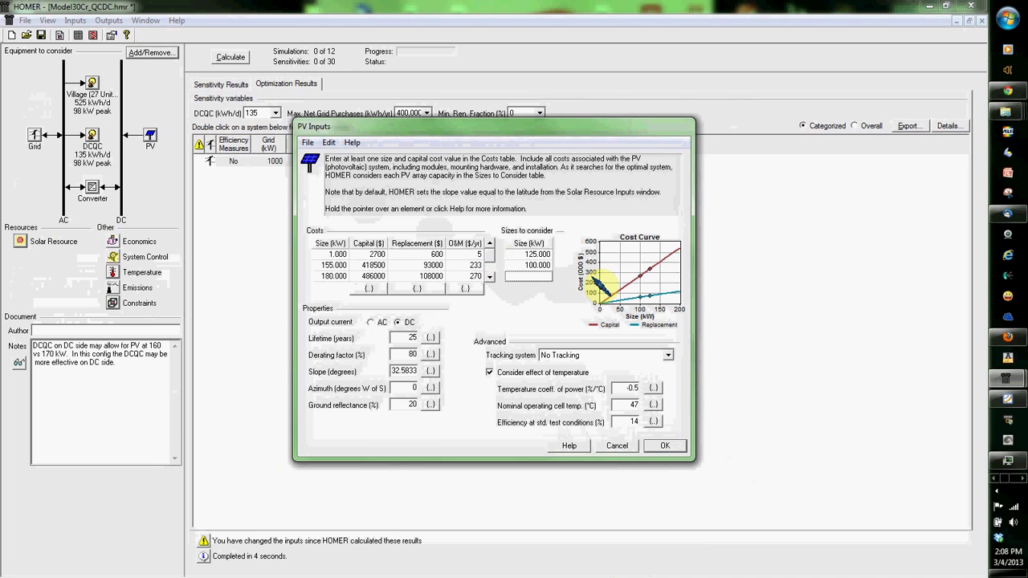
{"action": "type", "text": "50"}
{"action": "key", "text": "Return"}
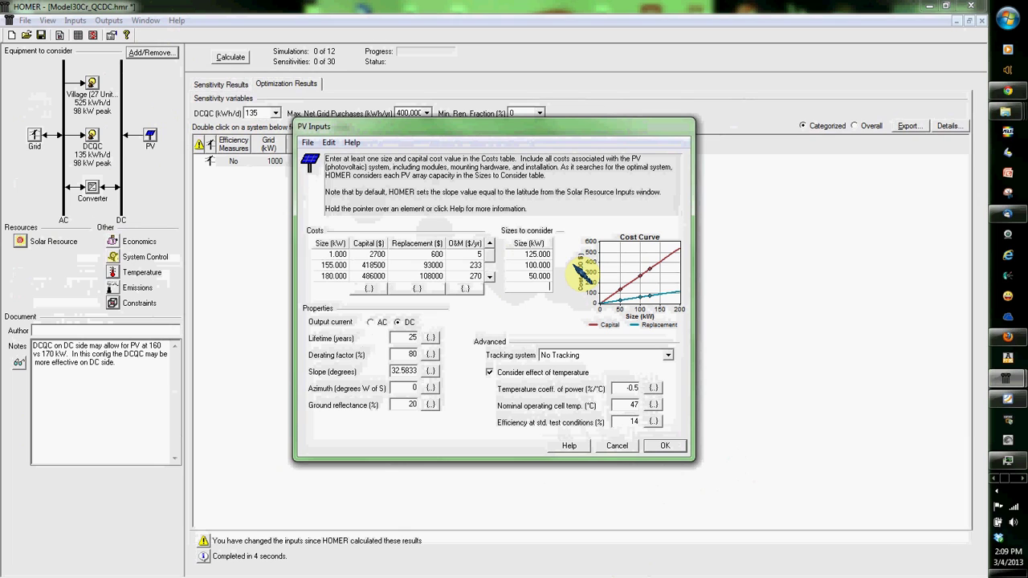
{"action": "type", "text": "160"}
{"action": "key", "text": "Return"}
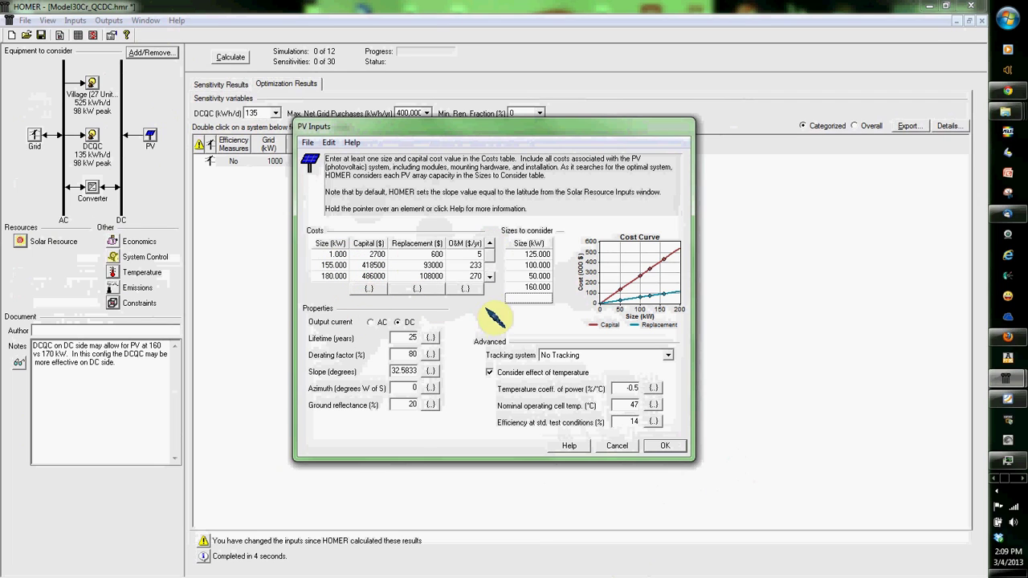
{"action": "left_click", "coordinate": [664, 444]}
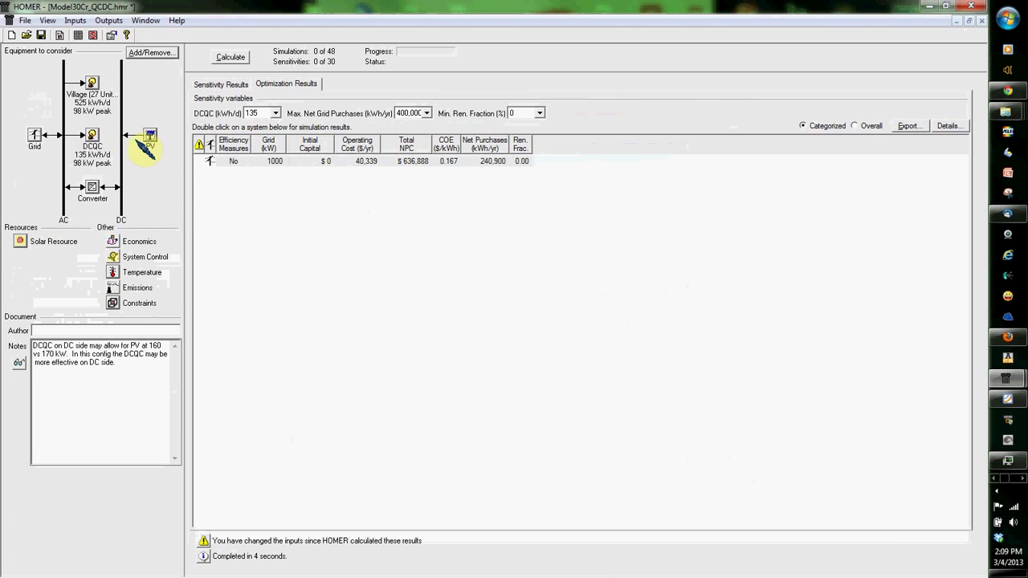
Check the PV efficiency sensitivity values and close the PV inputs.
{"action": "left_click", "coordinate": [149, 134]}
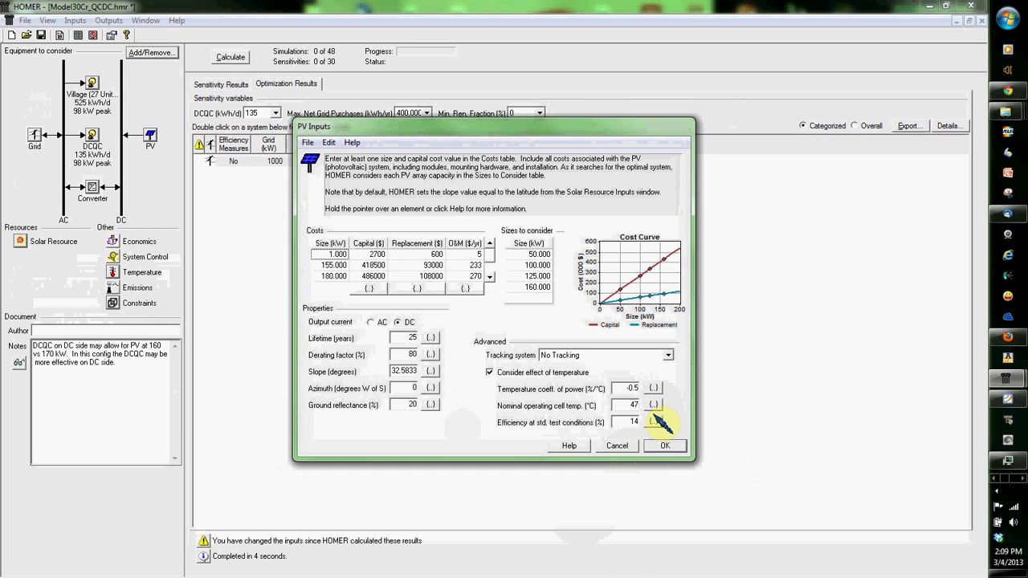
{"action": "left_click", "coordinate": [654, 421]}
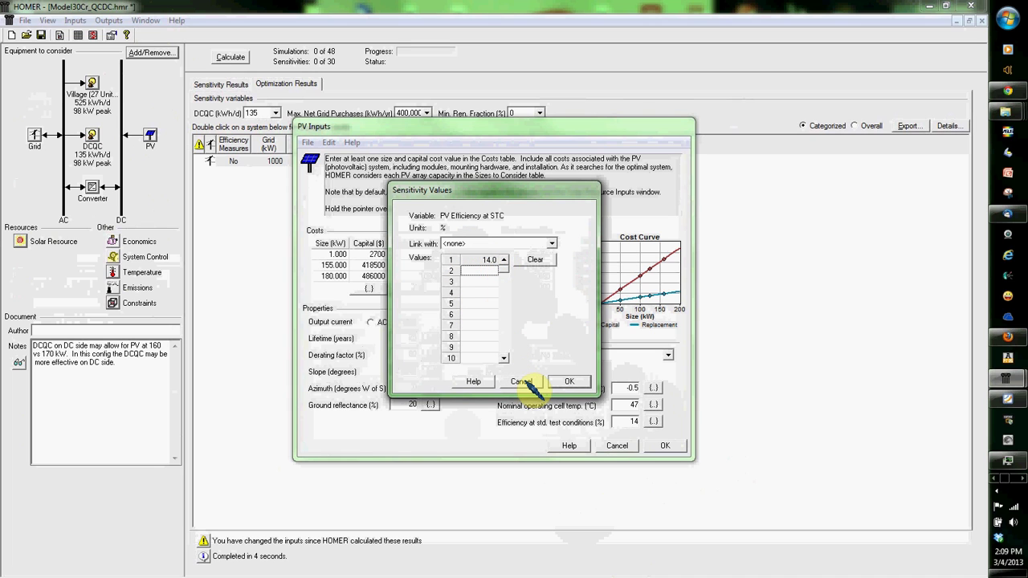
{"action": "left_click", "coordinate": [569, 381]}
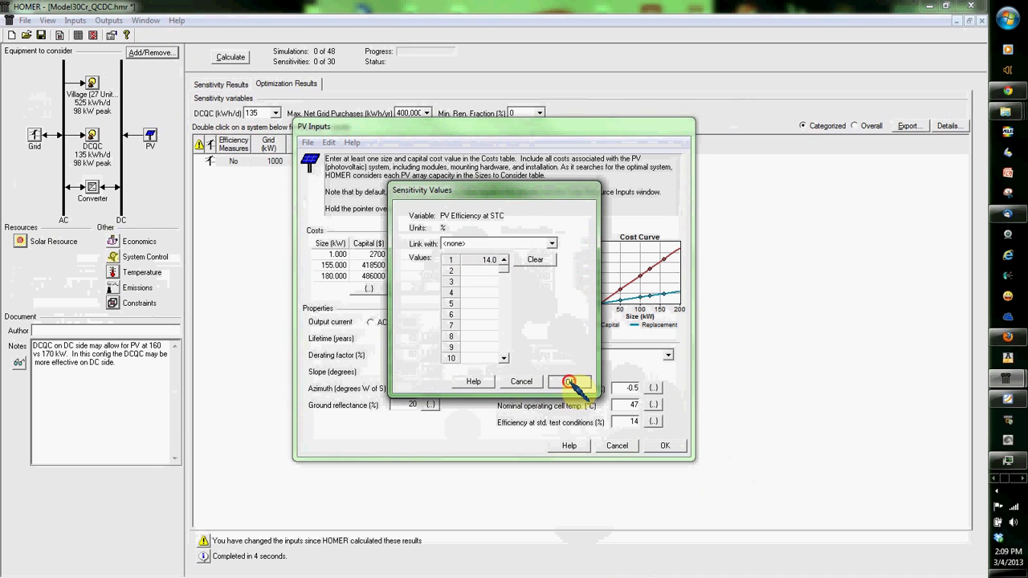
{"action": "left_click", "coordinate": [665, 446]}
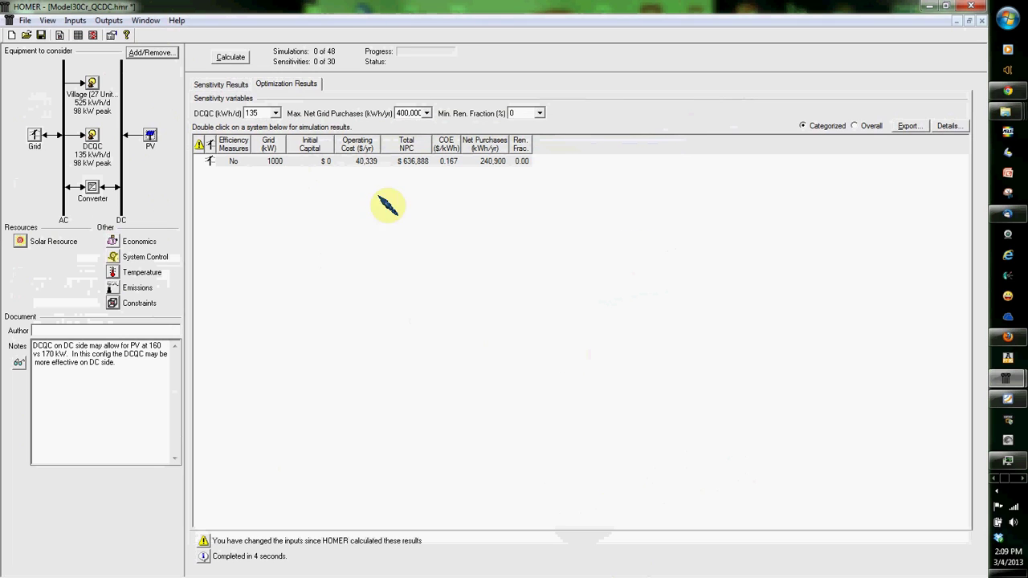
Calculate all 48 simulations and view the Optimal system type graph in Sensitivity Results.
{"action": "left_click", "coordinate": [230, 57]}
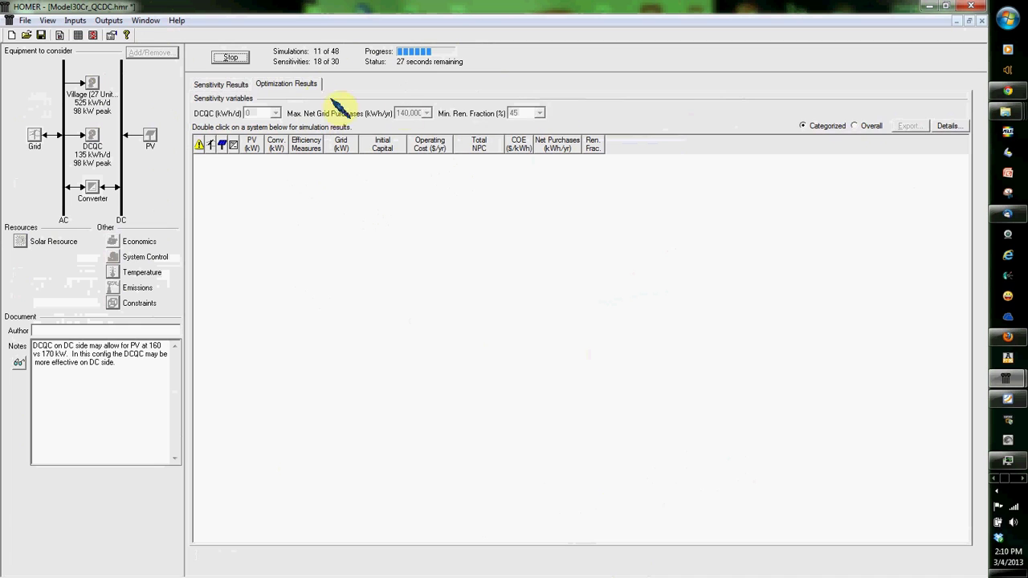
{"action": "left_click", "coordinate": [237, 83]}
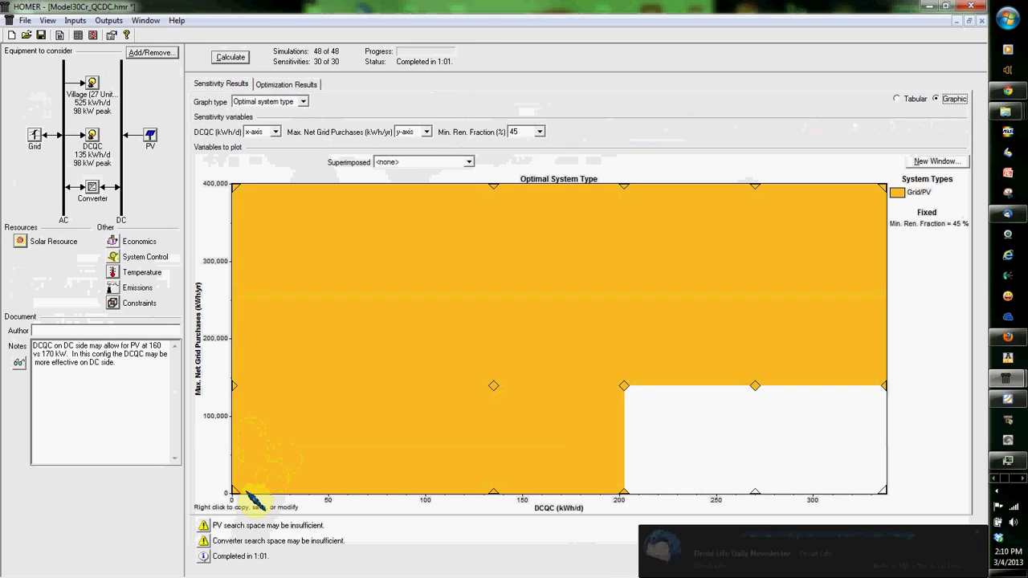
{"action": "left_click", "coordinate": [977, 532]}
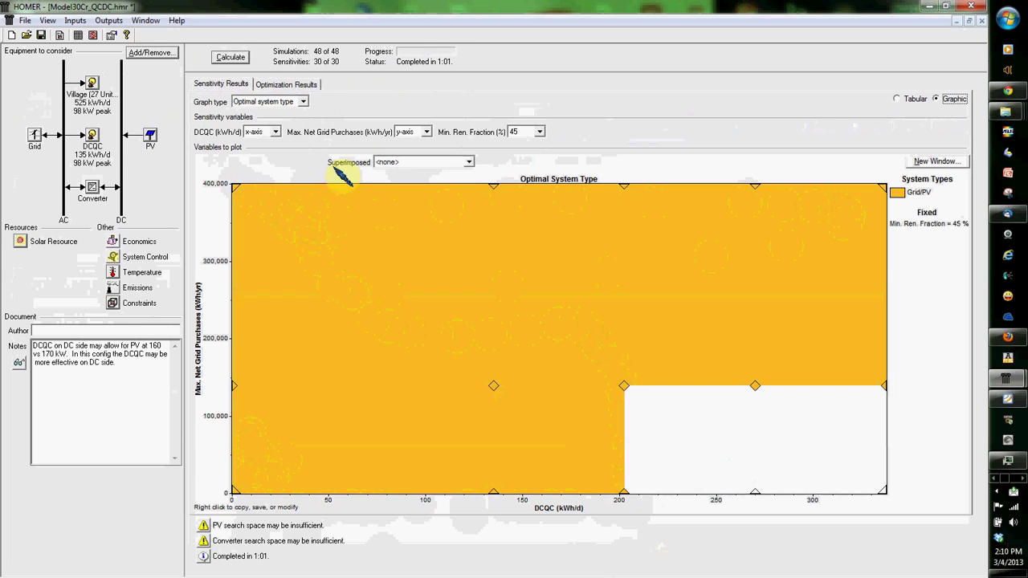
{"action": "left_click", "coordinate": [530, 131]}
{"action": "left_click", "coordinate": [520, 148]}
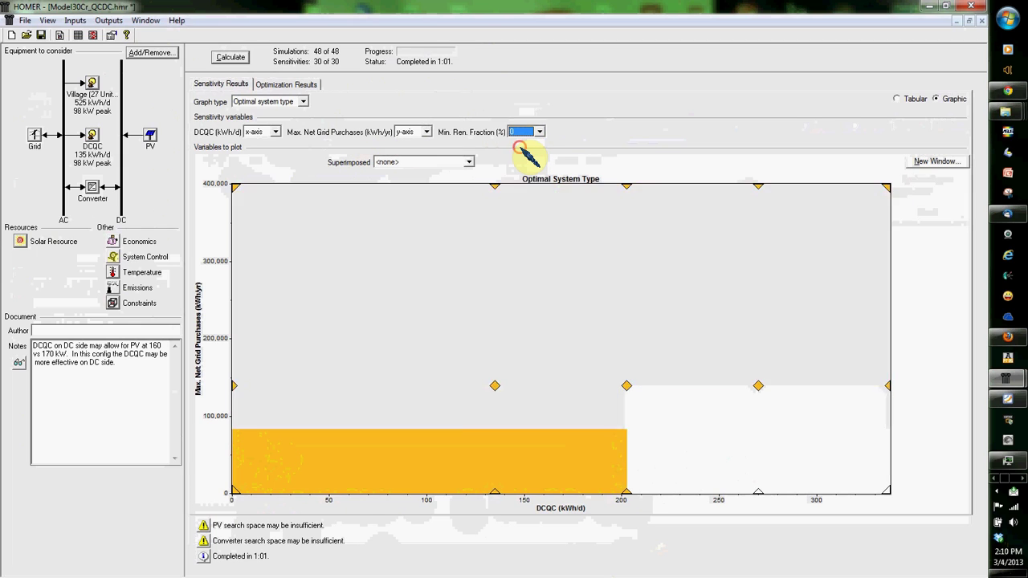
{"action": "left_click", "coordinate": [527, 132]}
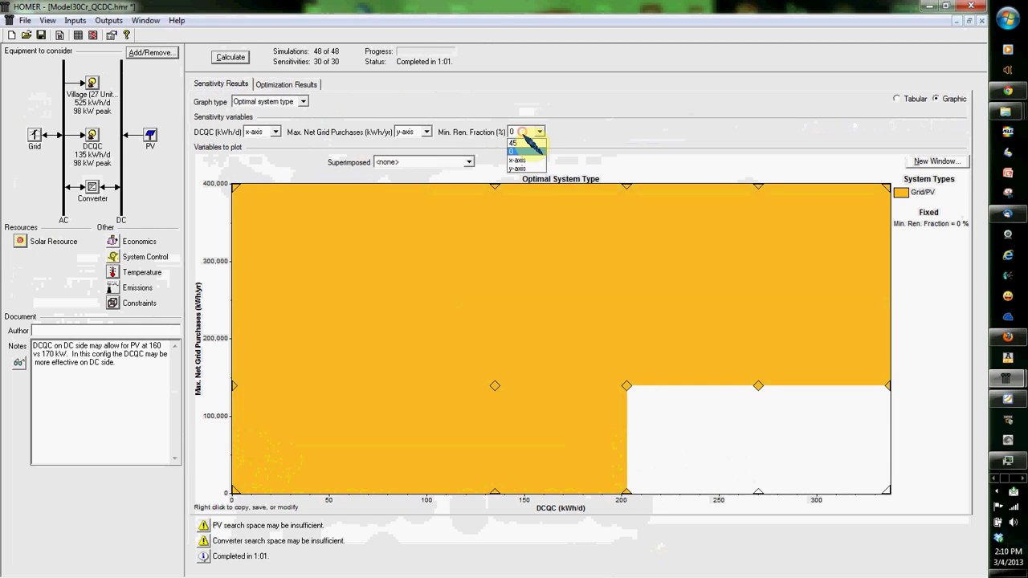
{"action": "left_click", "coordinate": [519, 143]}
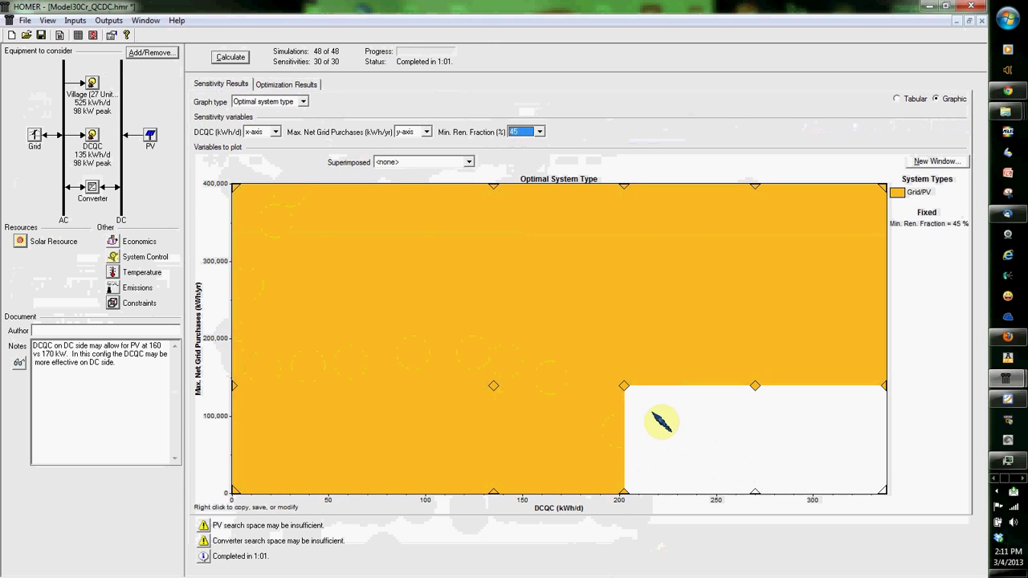
{"action": "left_click", "coordinate": [156, 53]}
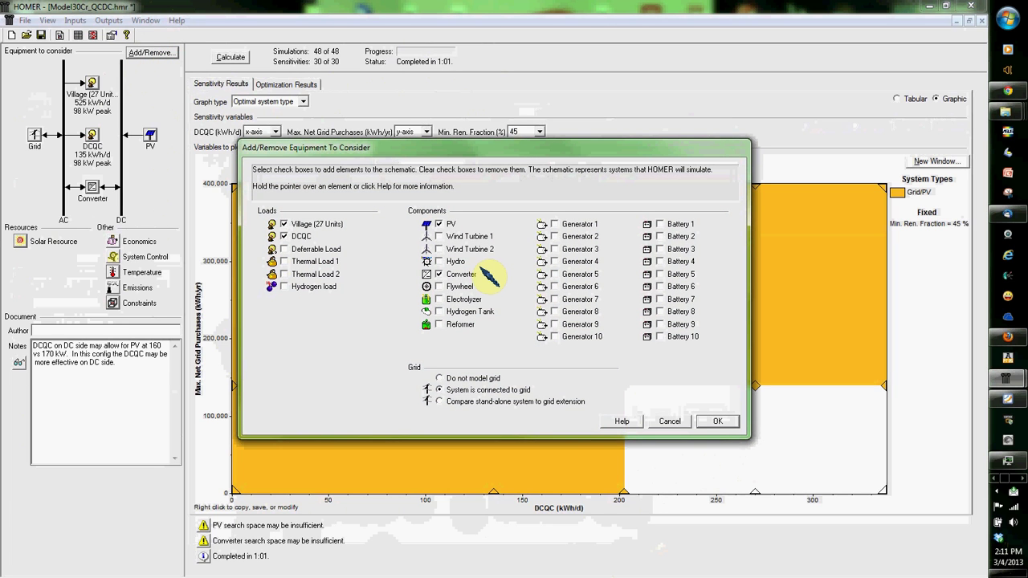
{"action": "mouse_move", "coordinate": [447, 272]}
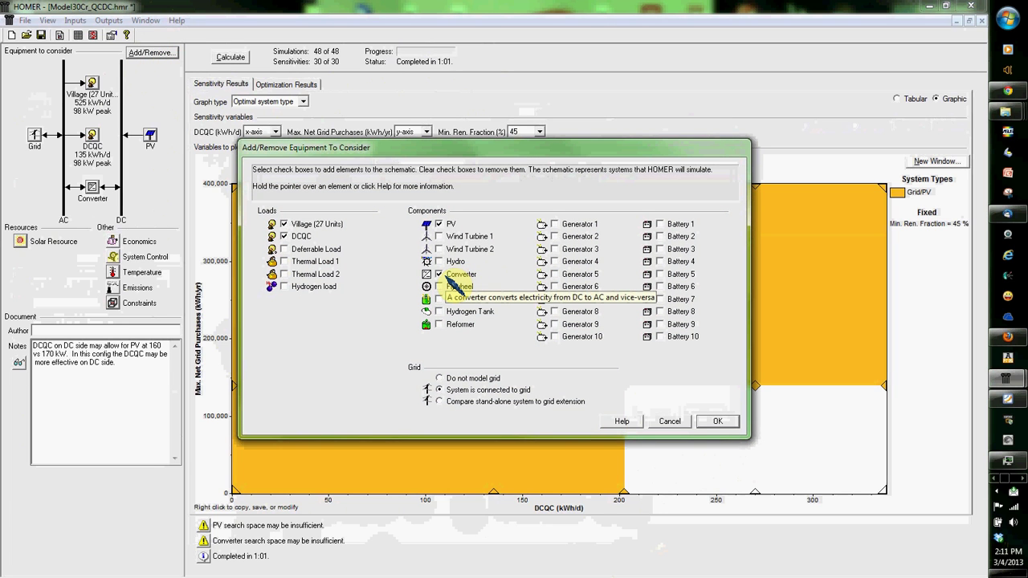
{"action": "left_click", "coordinate": [674, 425]}
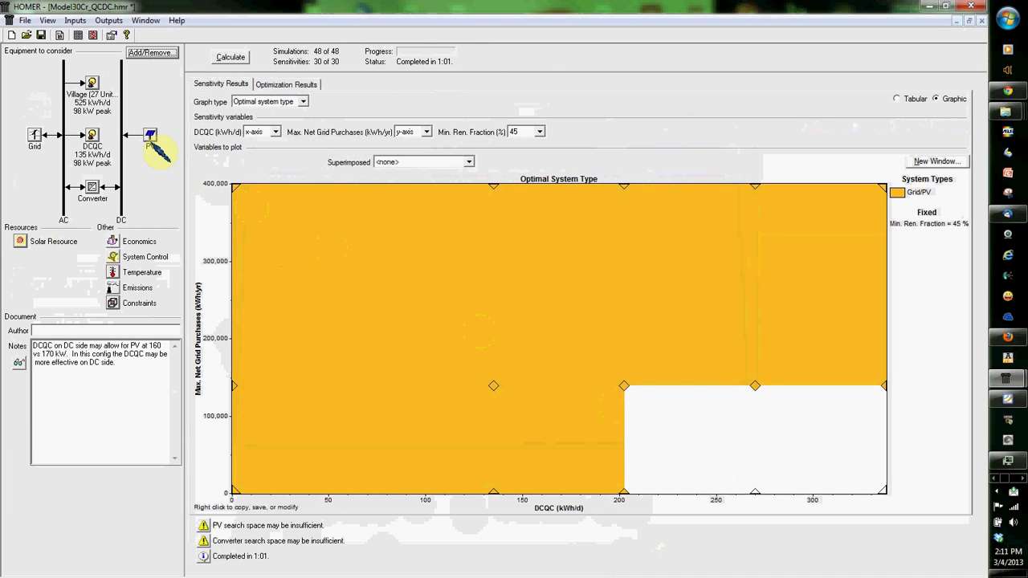
{"action": "left_click", "coordinate": [150, 136]}
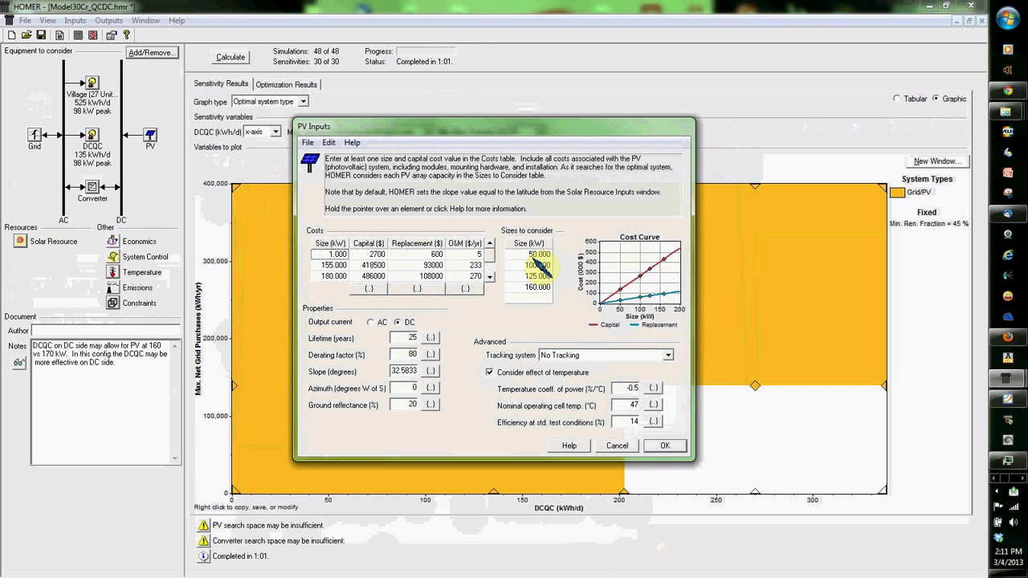
{"action": "left_click", "coordinate": [617, 446]}
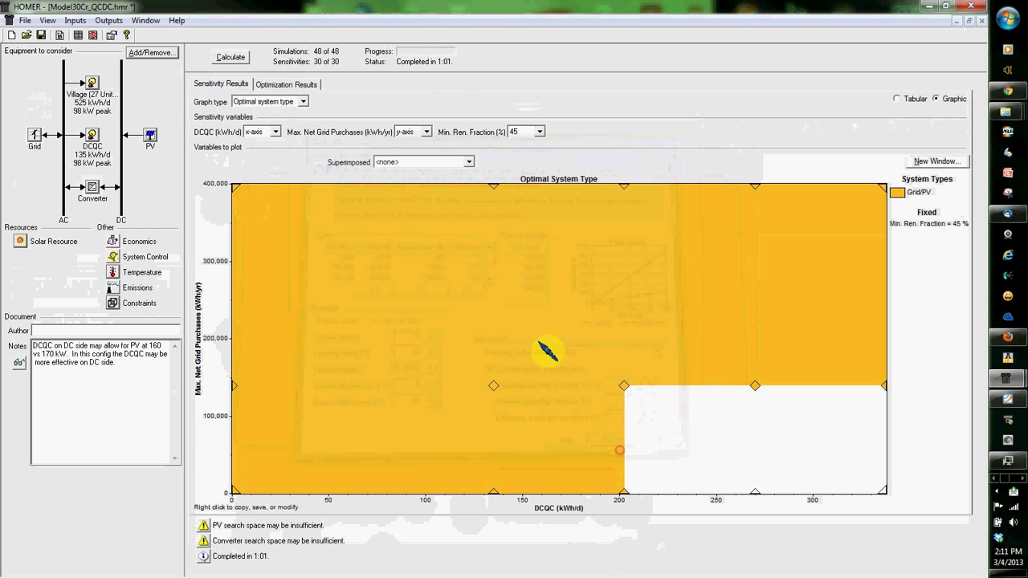
{"action": "left_click", "coordinate": [402, 163]}
Superimpose PV Array Capacity values on the optimal system type graph.
{"action": "left_click", "coordinate": [402, 182]}
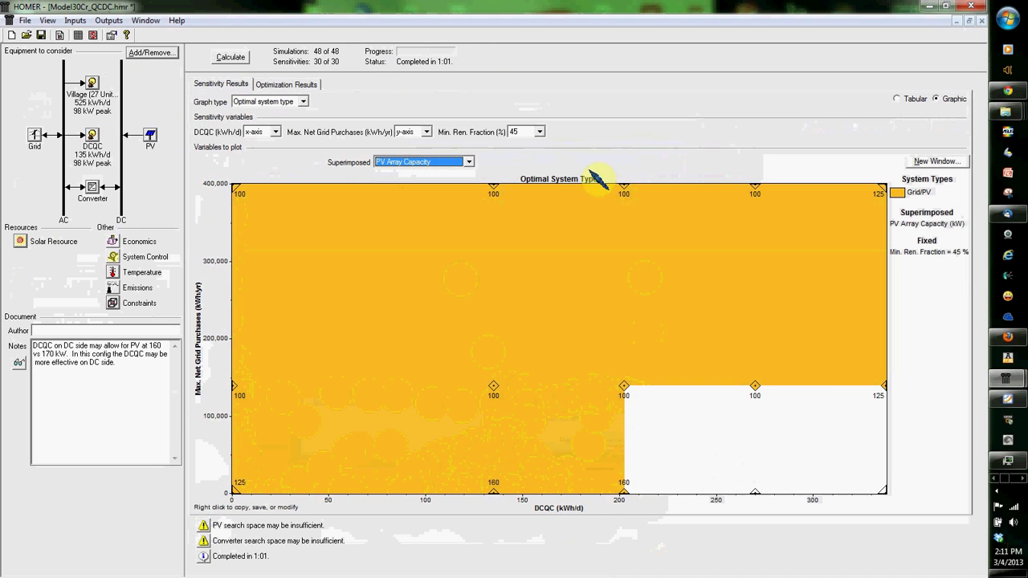
Delete the 50, 100 and 160 kW PV sizes, keeping only 125 kW.
{"action": "left_click", "coordinate": [149, 136]}
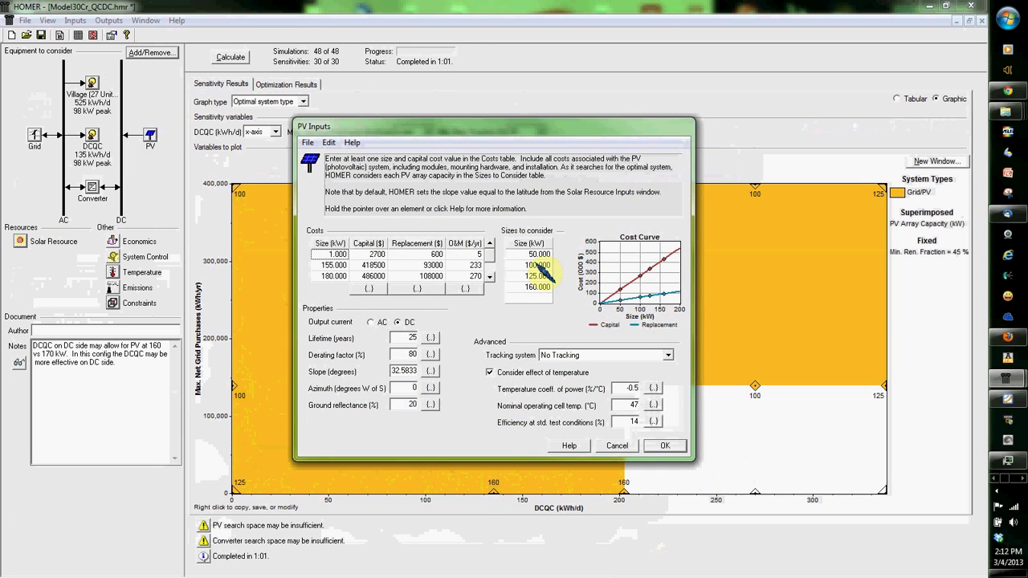
{"action": "left_click", "coordinate": [538, 254]}
{"action": "key", "text": "Delete"}
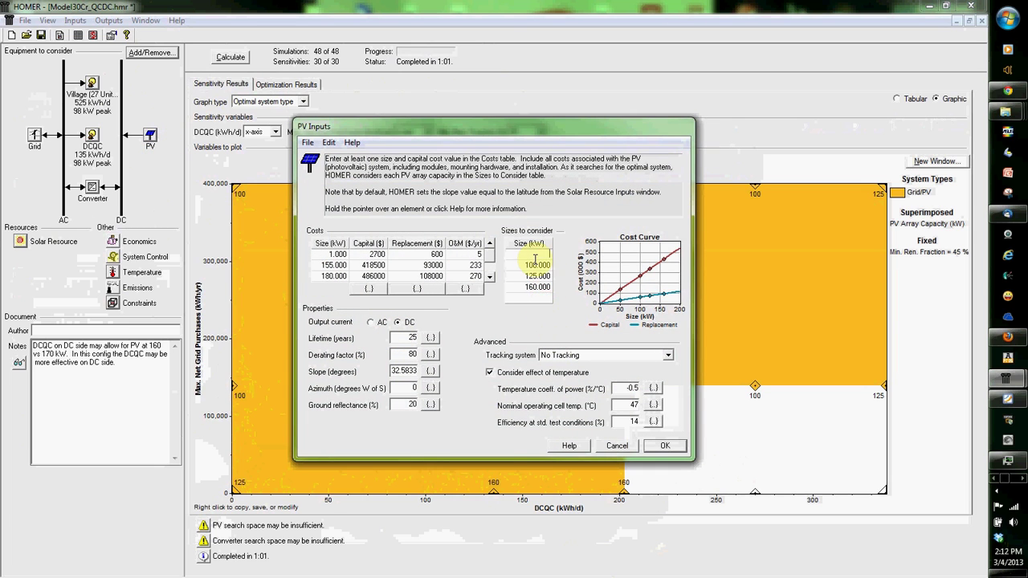
{"action": "key", "text": "Delete"}
{"action": "left_click", "coordinate": [536, 287]}
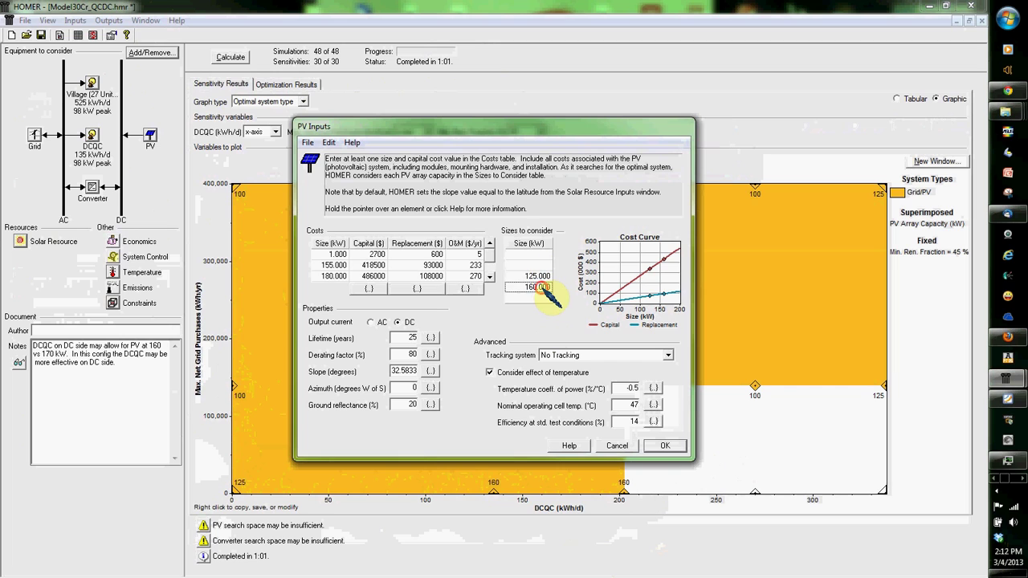
{"action": "key", "text": "Delete"}
{"action": "left_click", "coordinate": [669, 446]}
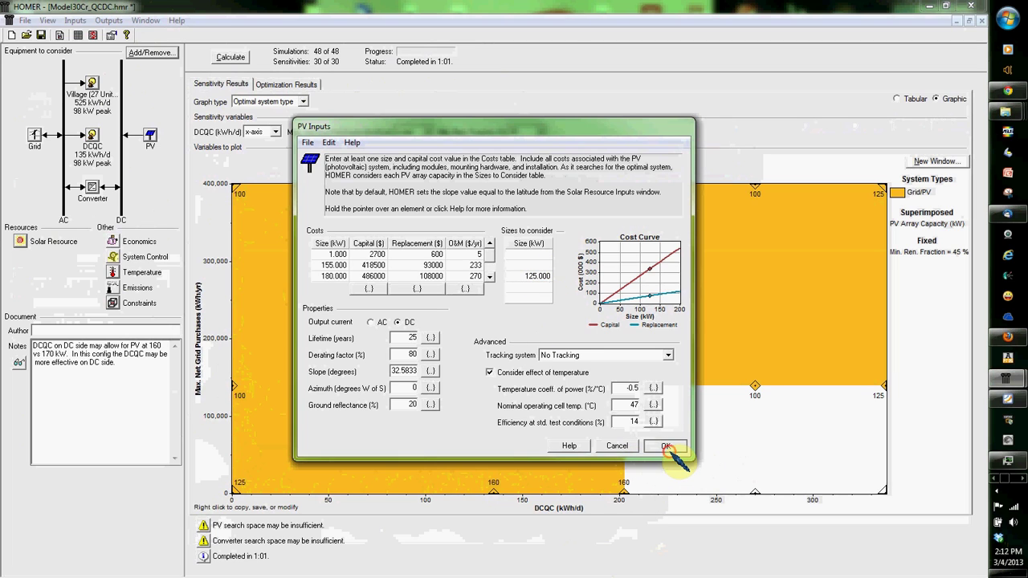
{"action": "left_click", "coordinate": [151, 53]}
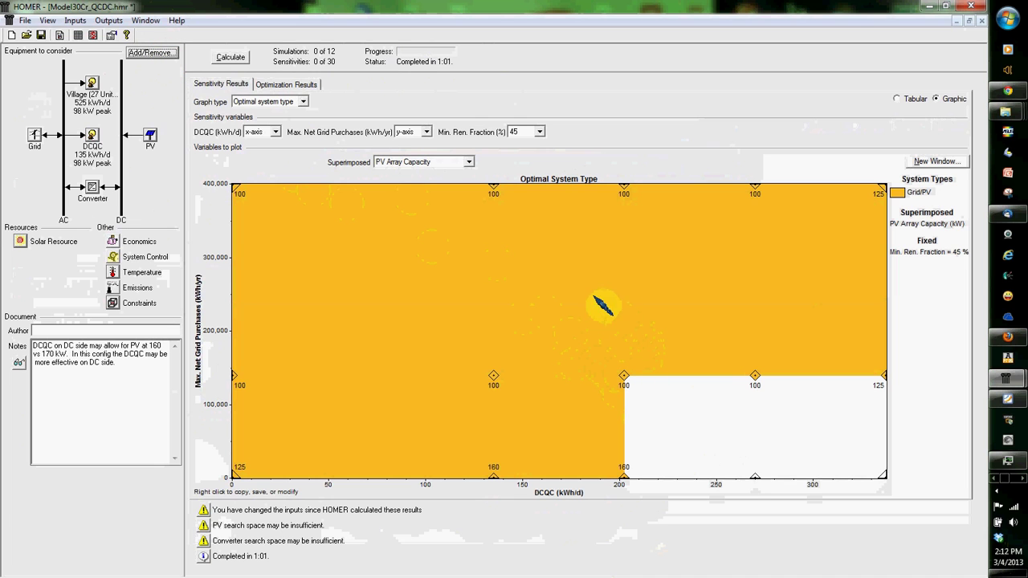
Include the Hydrogen Tank, Electrolyzer and Generator 1 in the modelled system.
{"action": "left_click", "coordinate": [165, 52]}
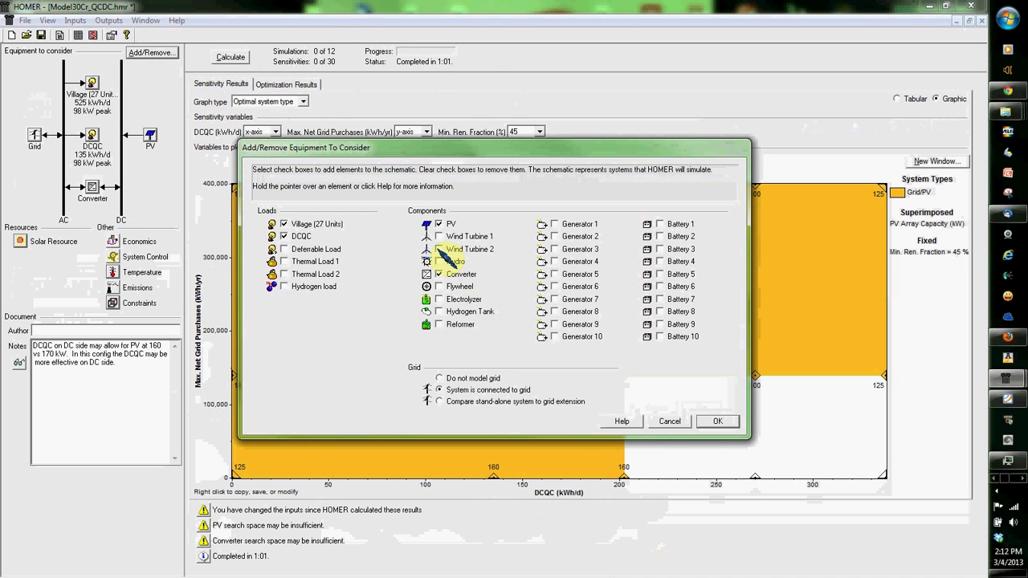
{"action": "left_click", "coordinate": [438, 312]}
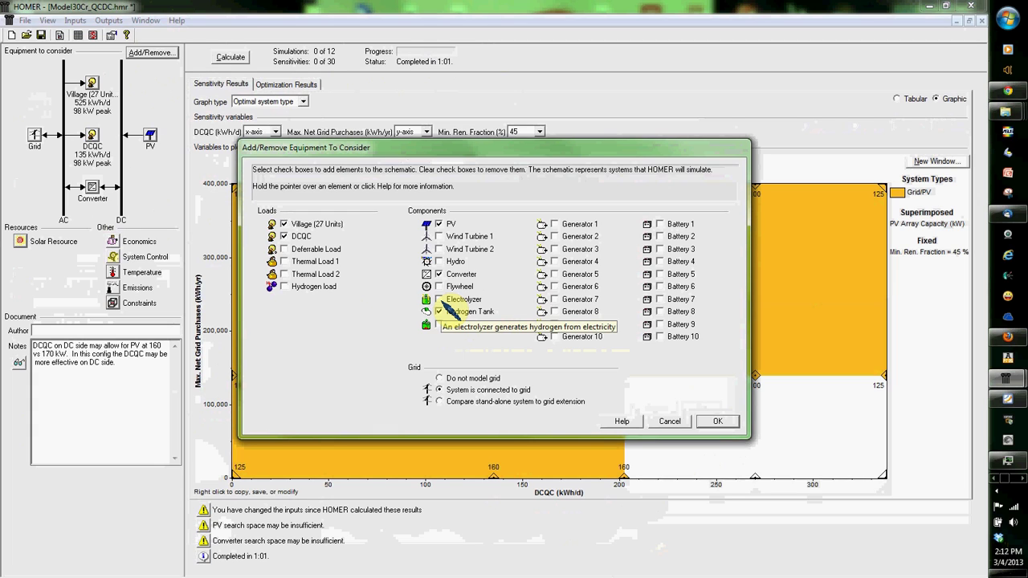
{"action": "left_click", "coordinate": [439, 302]}
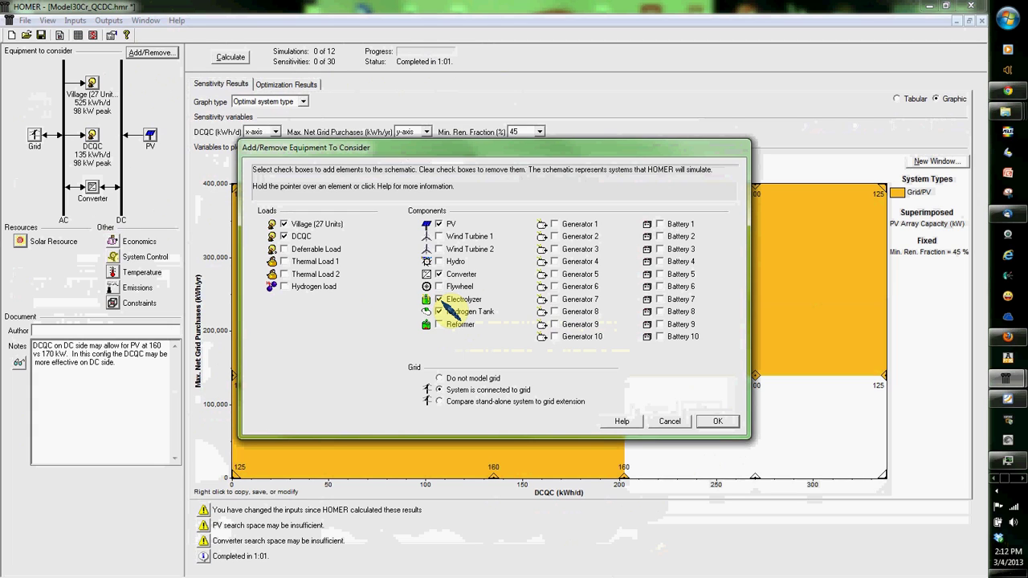
{"action": "left_click", "coordinate": [554, 224]}
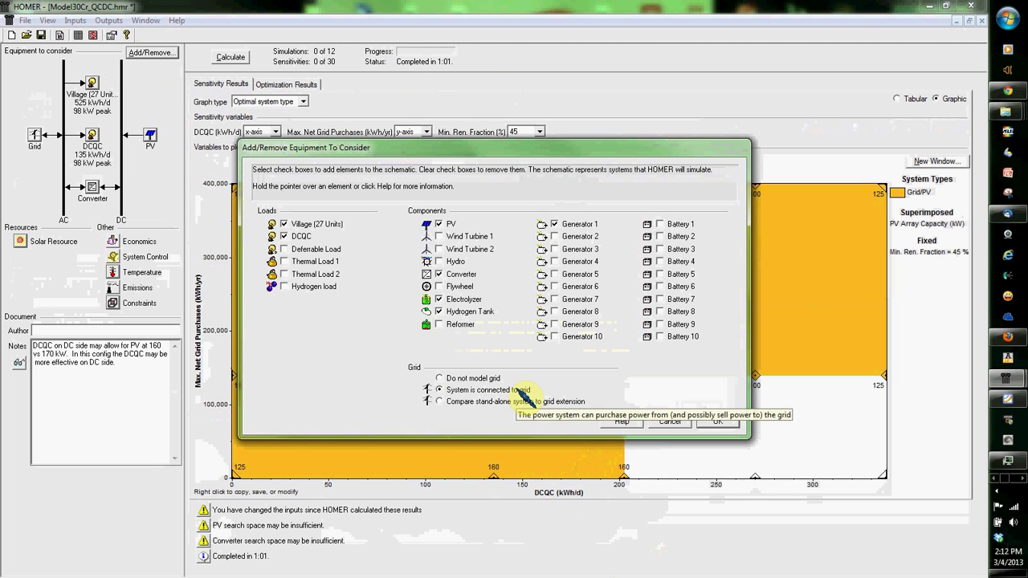
{"action": "left_click", "coordinate": [718, 421]}
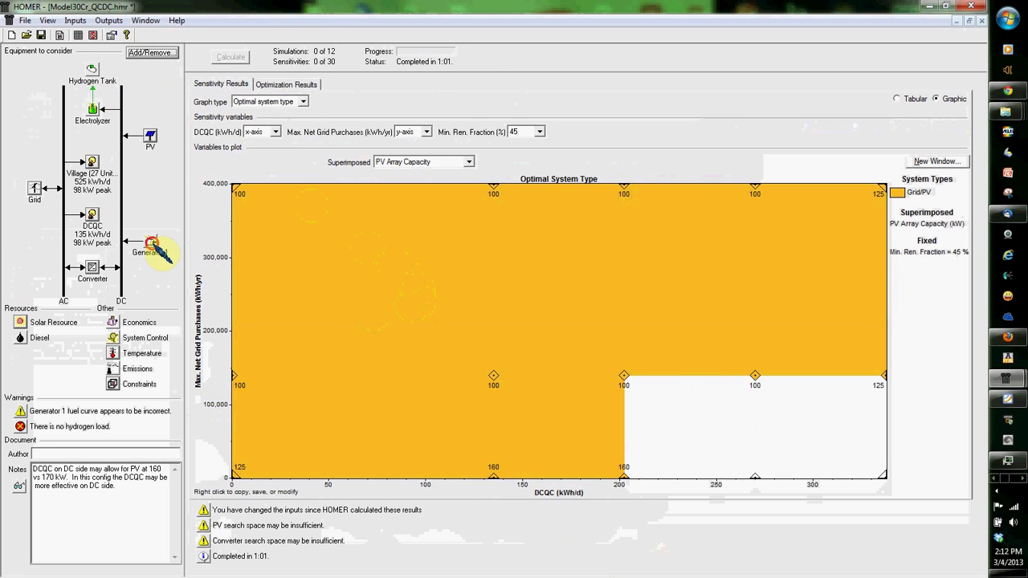
Enter 42 and 84 kW as Generator 1's sizes to consider, replacing an initial 41 kW entry.
{"action": "left_click", "coordinate": [152, 244]}
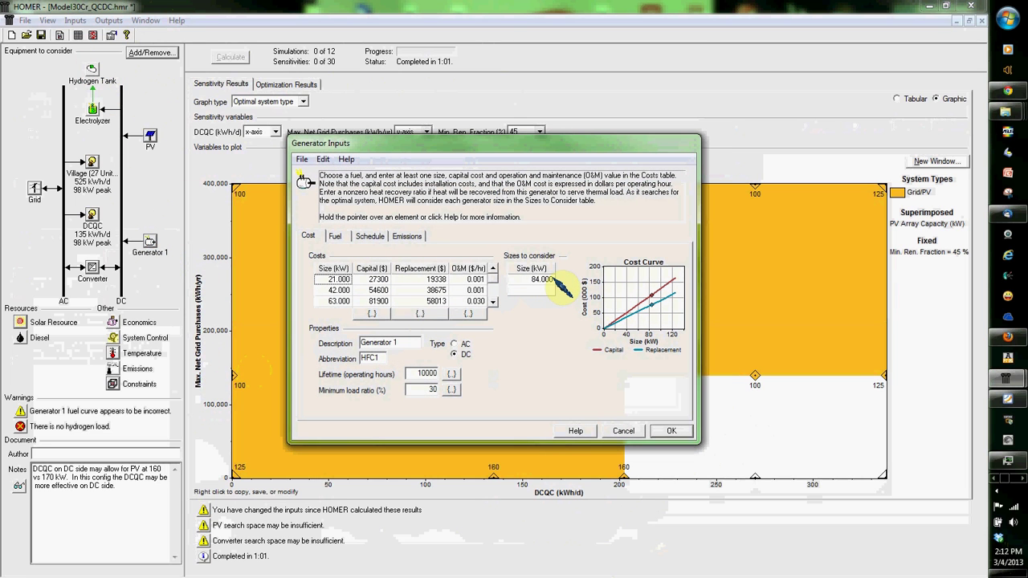
{"action": "left_click", "coordinate": [546, 279]}
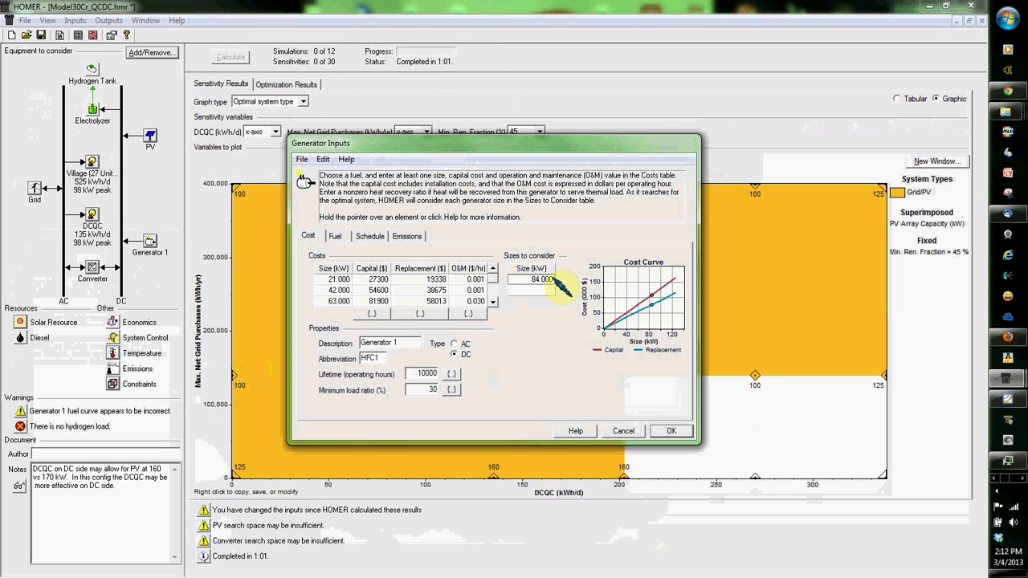
{"action": "type", "text": "41"}
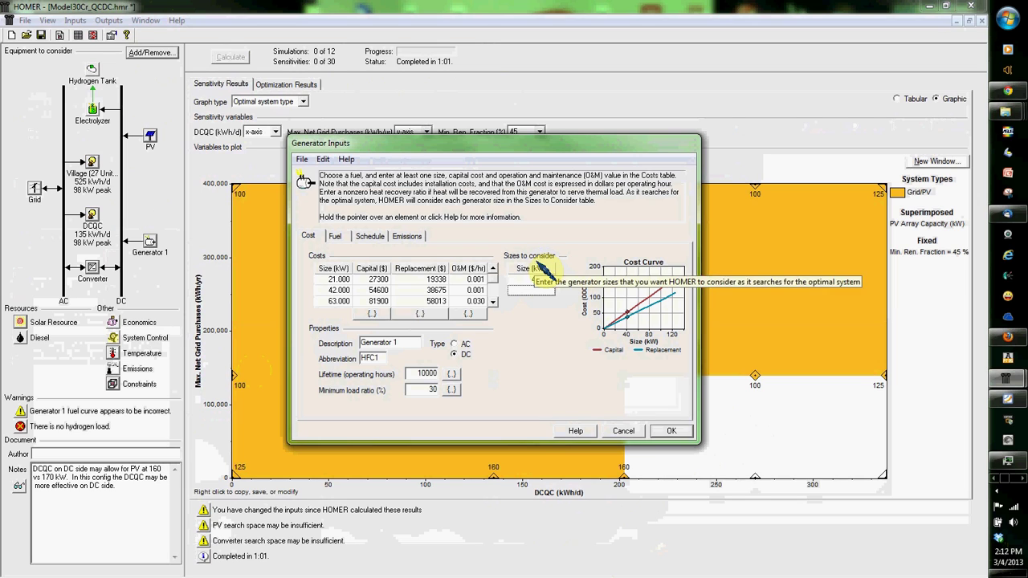
{"action": "key", "text": "Return"}
{"action": "left_click", "coordinate": [537, 279]}
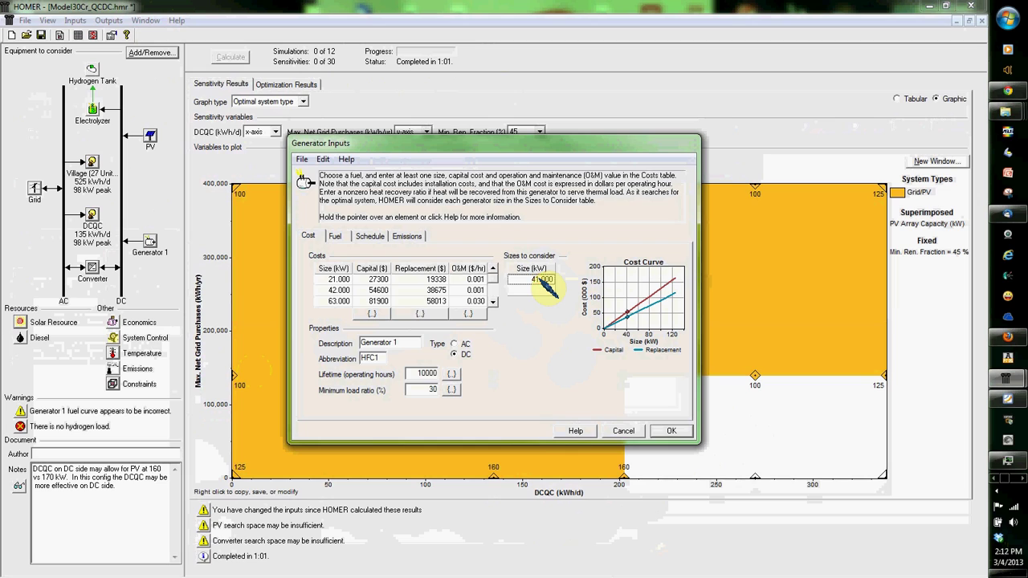
{"action": "type", "text": "41"}
{"action": "key", "text": "Return"}
{"action": "type", "text": "4"}
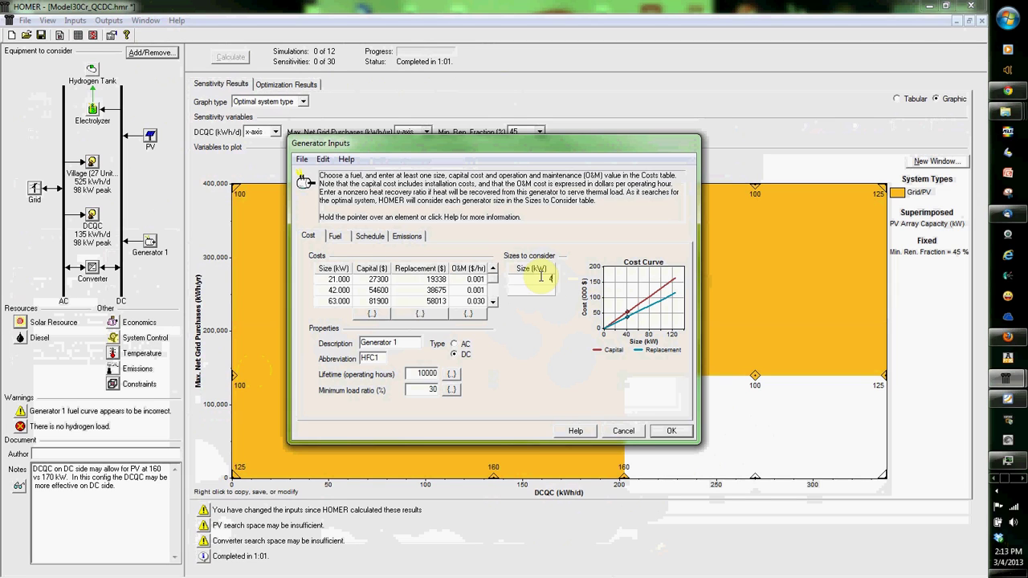
{"action": "type", "text": "2"}
{"action": "key", "text": "Return"}
{"action": "type", "text": "84"}
{"action": "key", "text": "Return"}
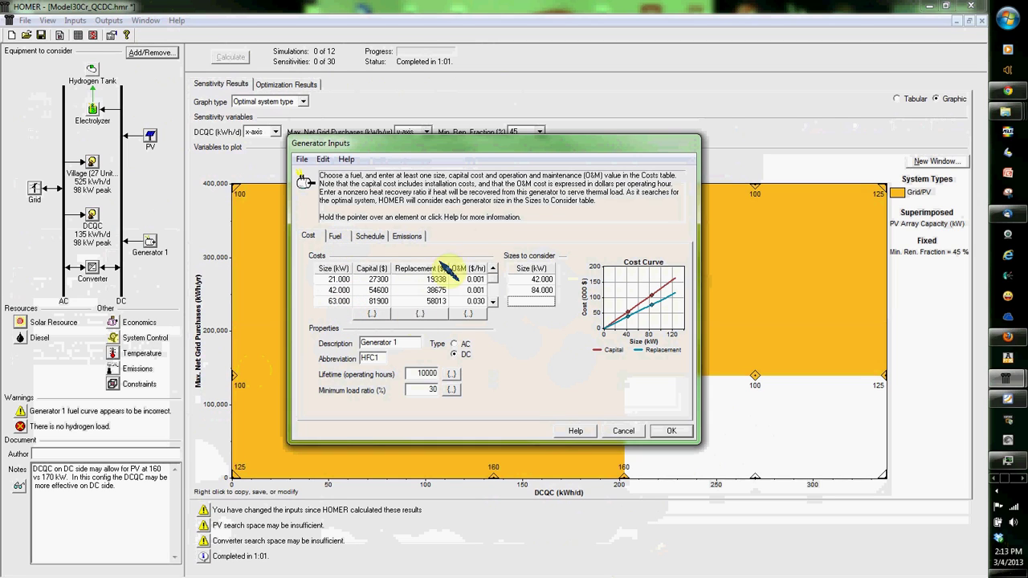
Switch Generator 1's fuel to Stored hydrogen with a 0.0003 intercept coefficient, then view its schedule.
{"action": "left_click", "coordinate": [337, 236]}
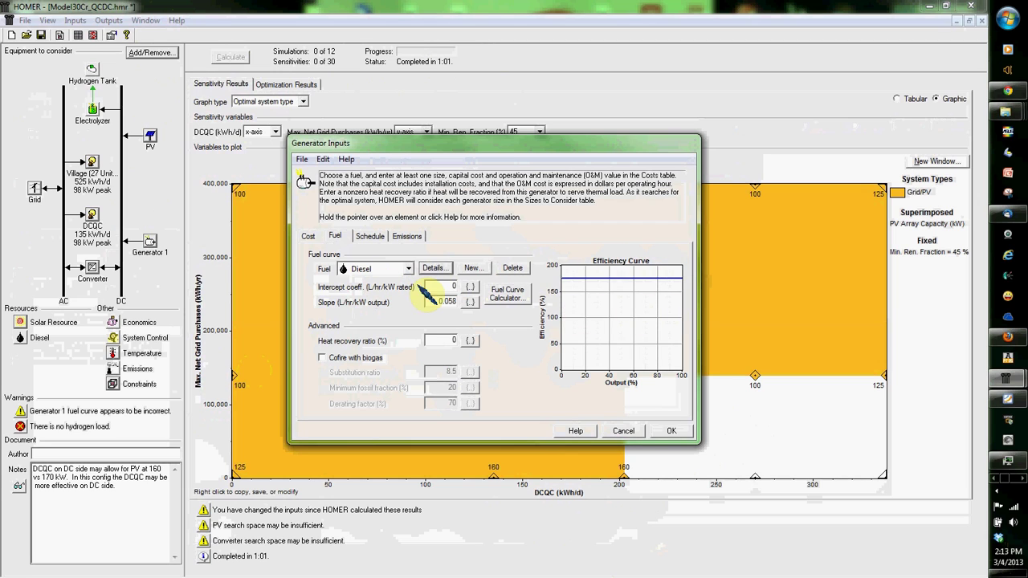
{"action": "left_click", "coordinate": [408, 268]}
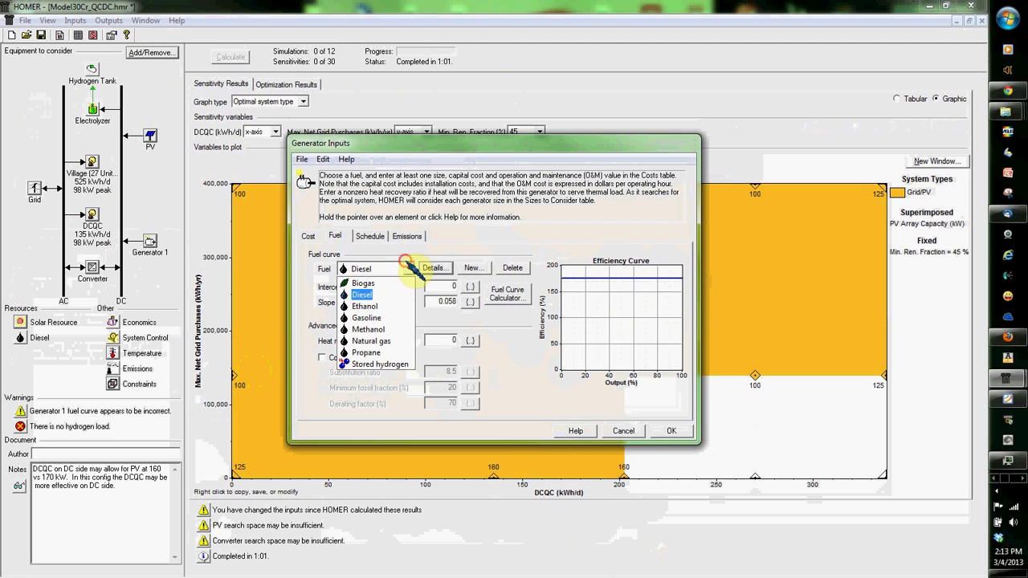
{"action": "left_click", "coordinate": [366, 364]}
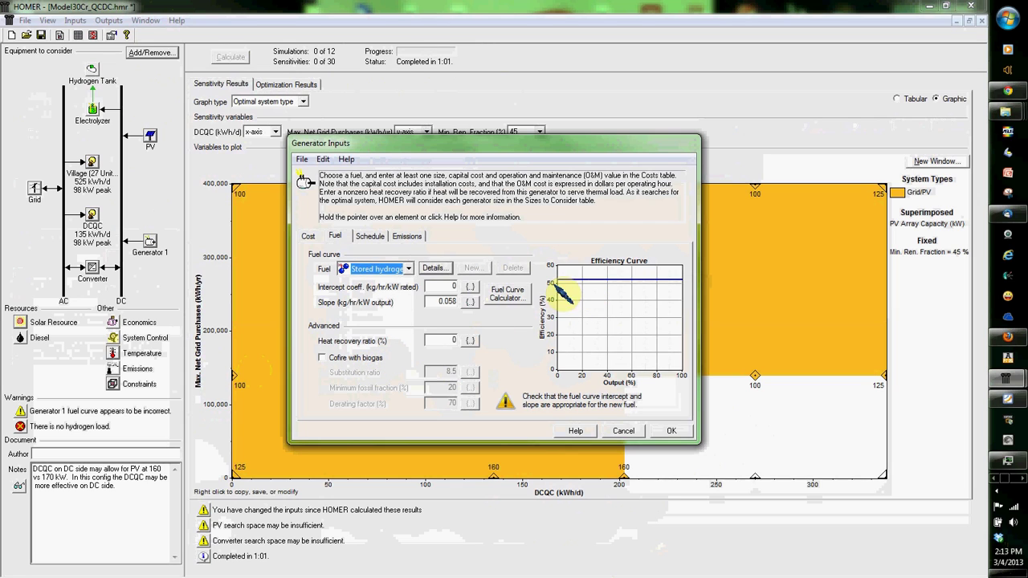
{"action": "left_click", "coordinate": [455, 284]}
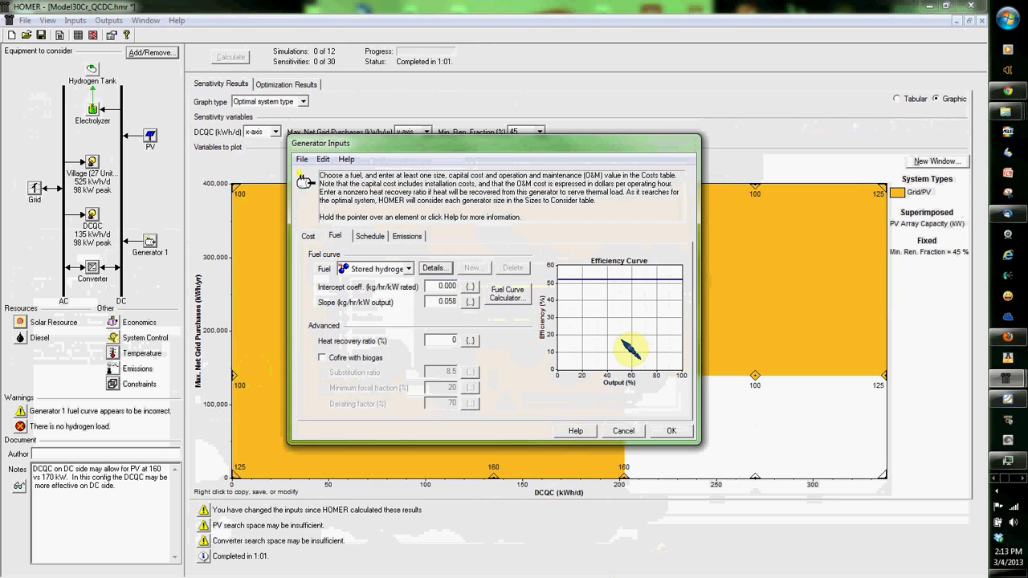
{"action": "type", "text": "03"}
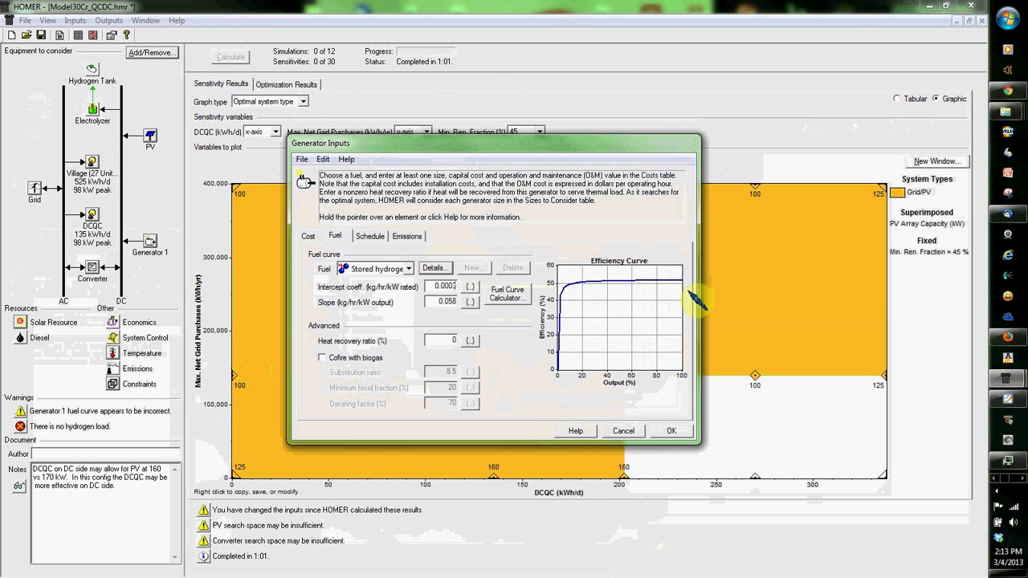
{"action": "left_click", "coordinate": [371, 236]}
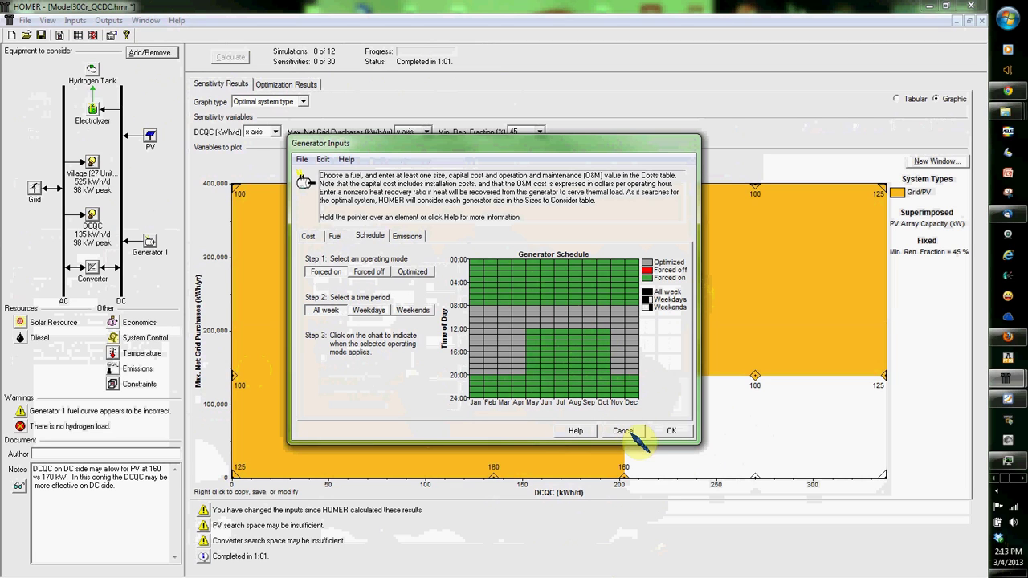
Save Generator 1's settings and look over the grid inputs without changes.
{"action": "left_click", "coordinate": [666, 431]}
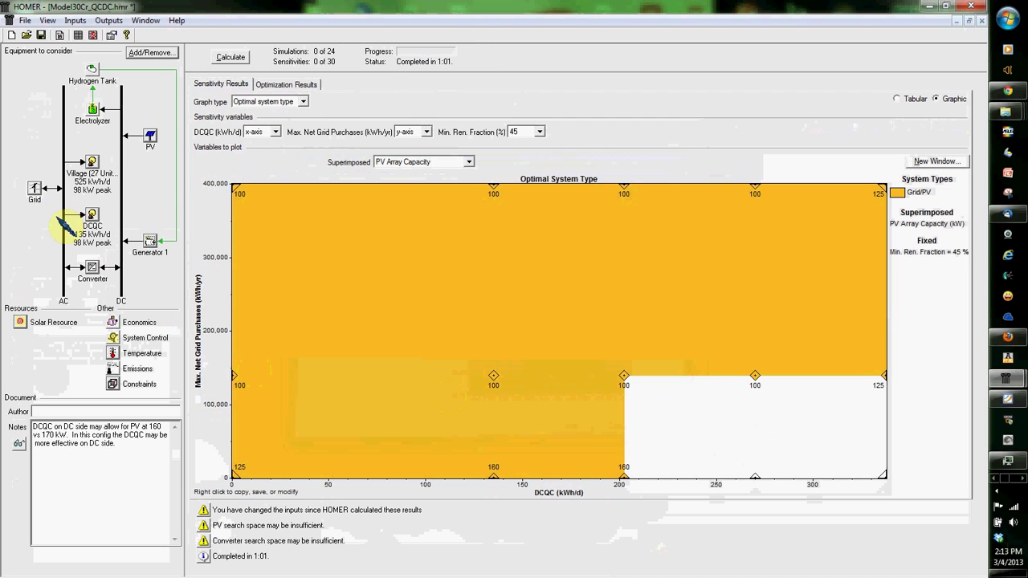
{"action": "left_click", "coordinate": [33, 190]}
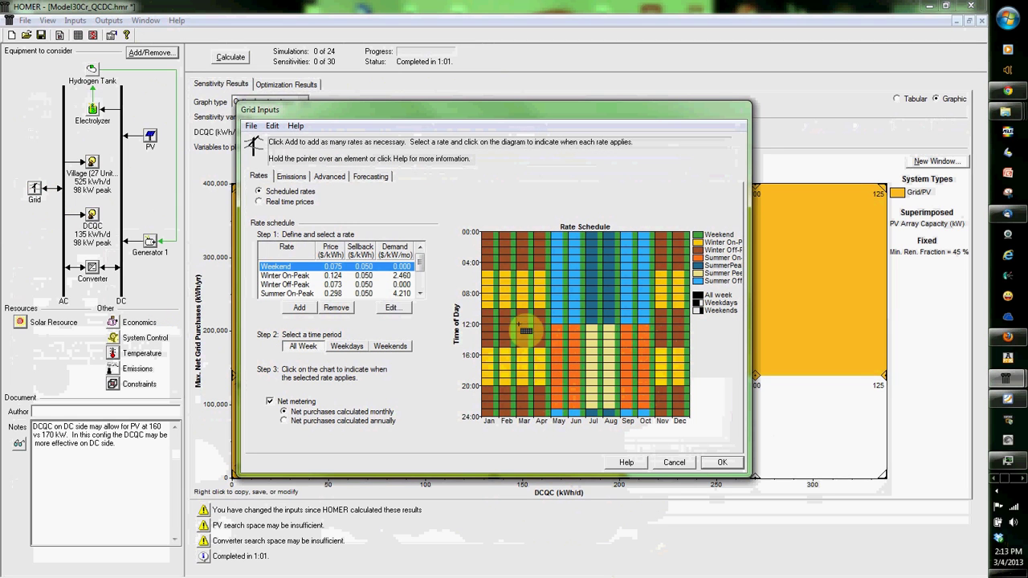
{"action": "left_click", "coordinate": [706, 461]}
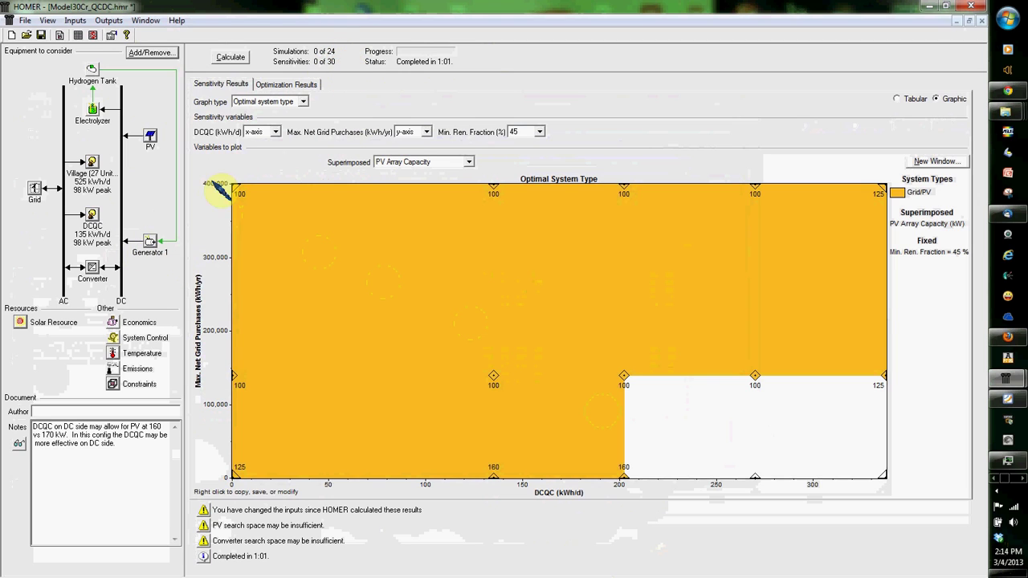
Delete the 50 and 75 kW converter sizes, leaving only 144 kW.
{"action": "left_click", "coordinate": [93, 270]}
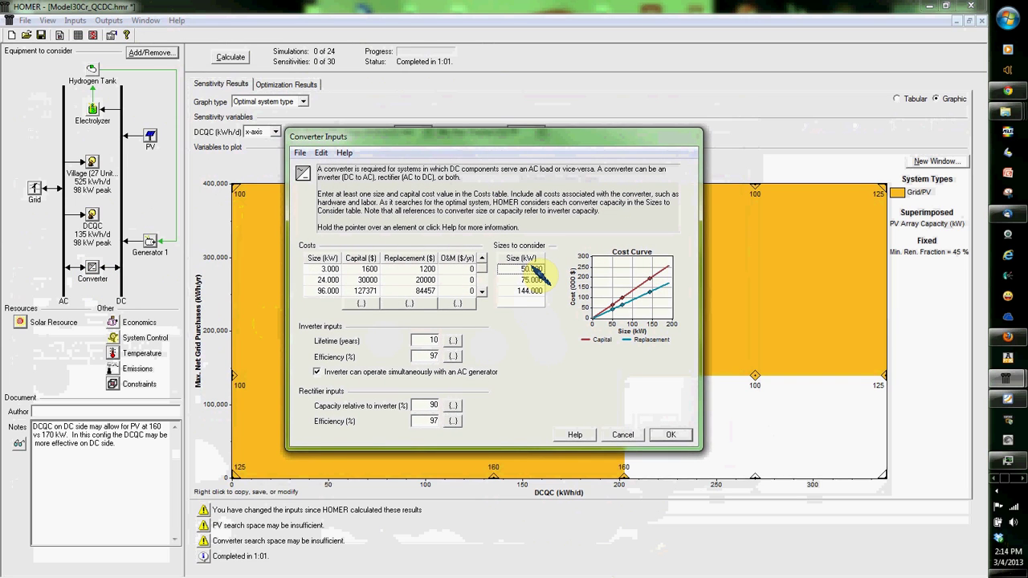
{"action": "key", "text": "Delete"}
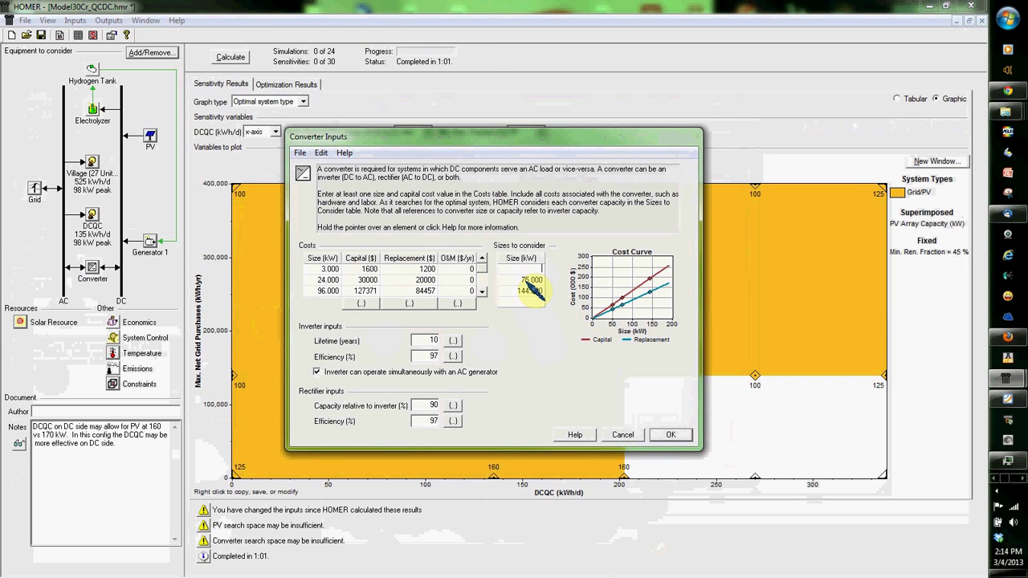
{"action": "key", "text": "Delete"}
{"action": "left_click", "coordinate": [673, 435]}
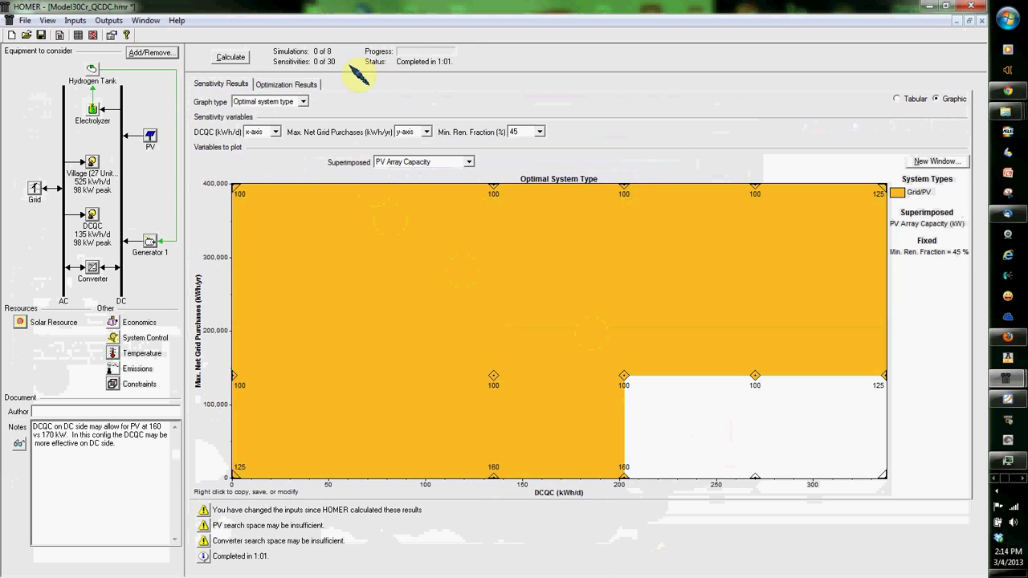
Rerun the 8 simulations so Grid/PV/HFC1/Electrolyzer with 125 kW PV becomes optimal.
{"action": "left_click", "coordinate": [230, 58]}
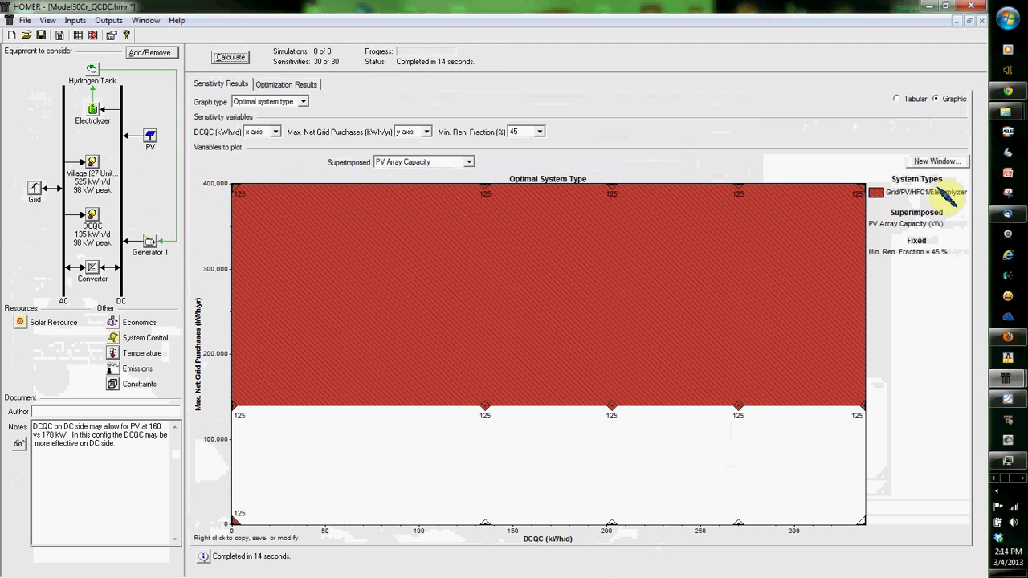
Display the optimization results table and review the search space for the 125 kW PV, 84 kW HFC1 winner.
{"action": "left_click", "coordinate": [286, 84]}
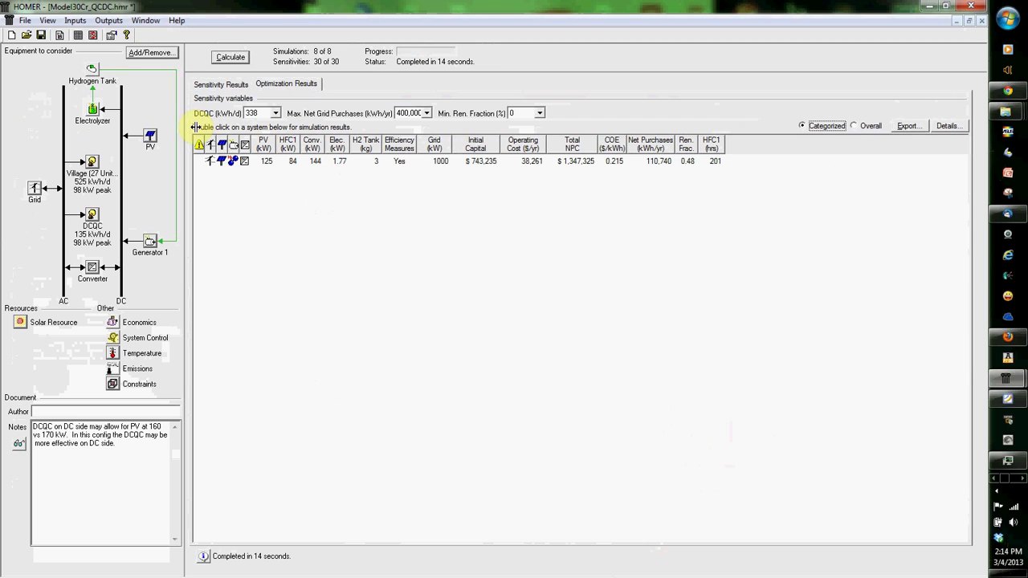
{"action": "left_click", "coordinate": [78, 36]}
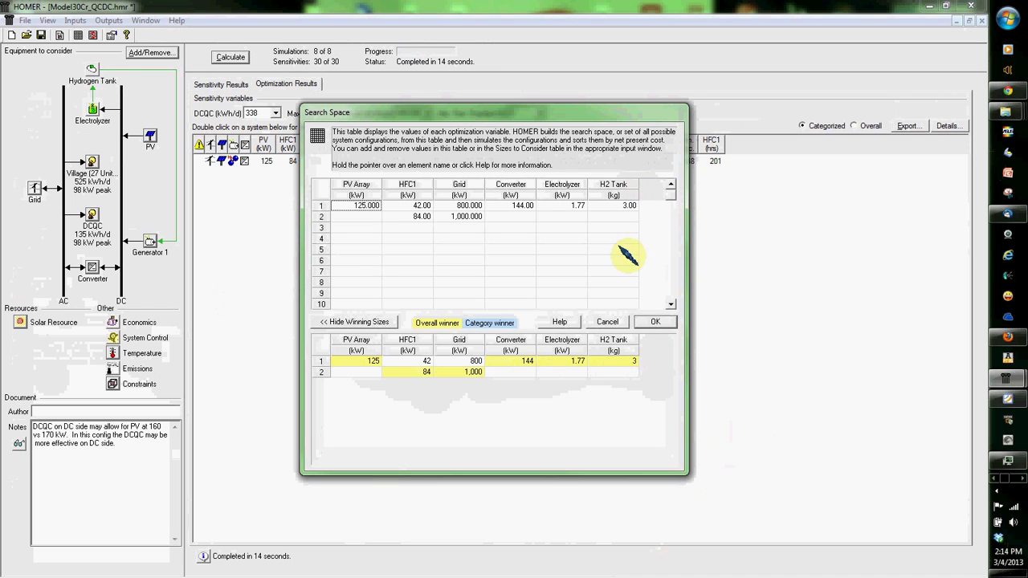
{"action": "left_click", "coordinate": [607, 323]}
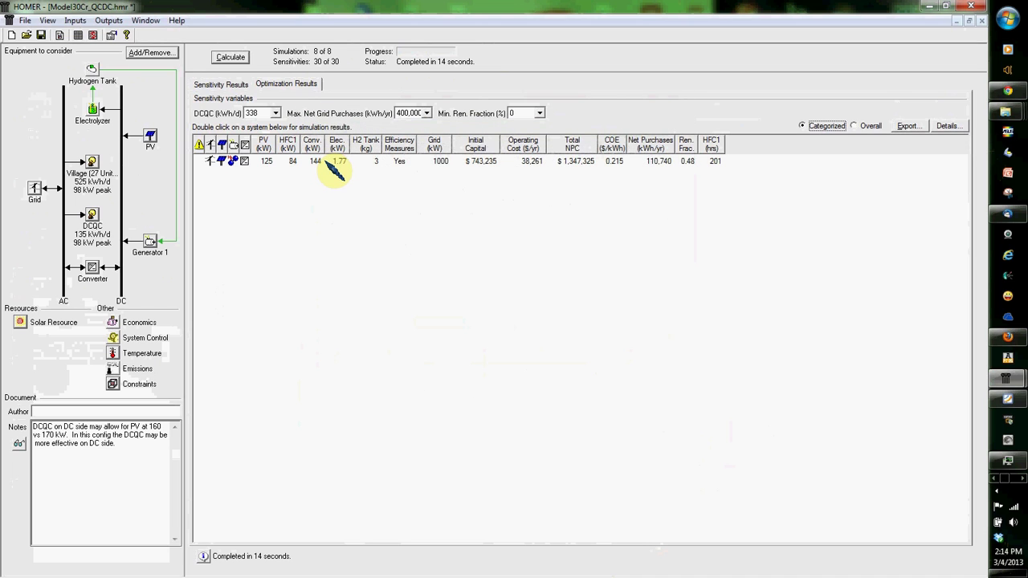
Open the optimal system's detailed results and review electrical production, electrolyzer and monthly grid purchases.
{"action": "double_click", "coordinate": [321, 160]}
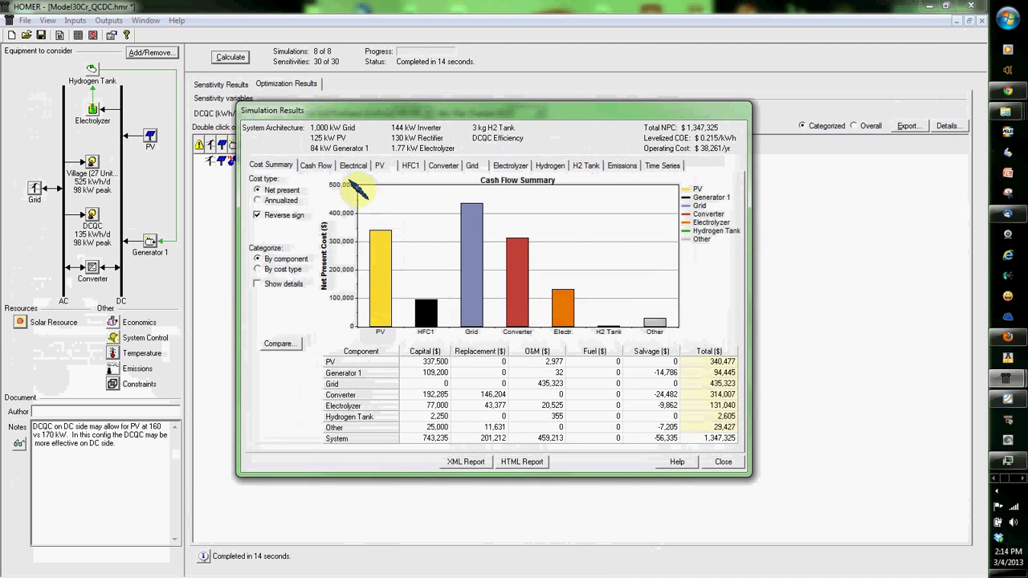
{"action": "left_click", "coordinate": [354, 165]}
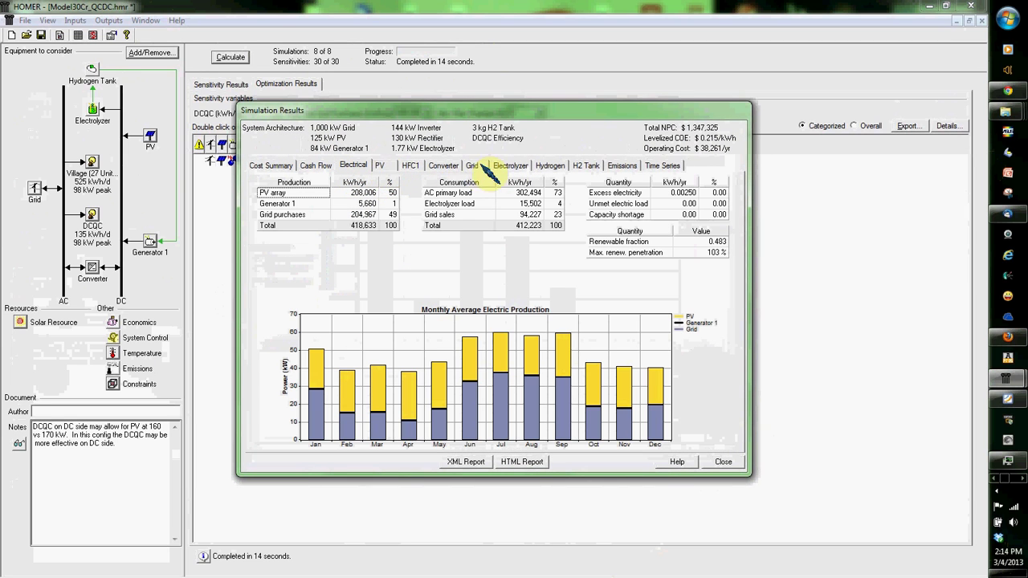
{"action": "left_click", "coordinate": [511, 165]}
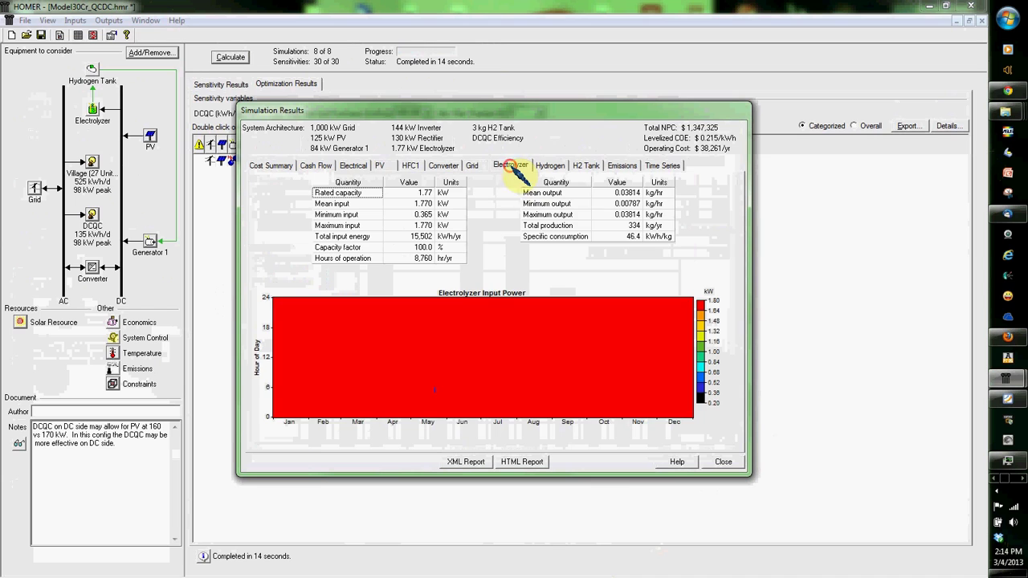
{"action": "left_click", "coordinate": [471, 164]}
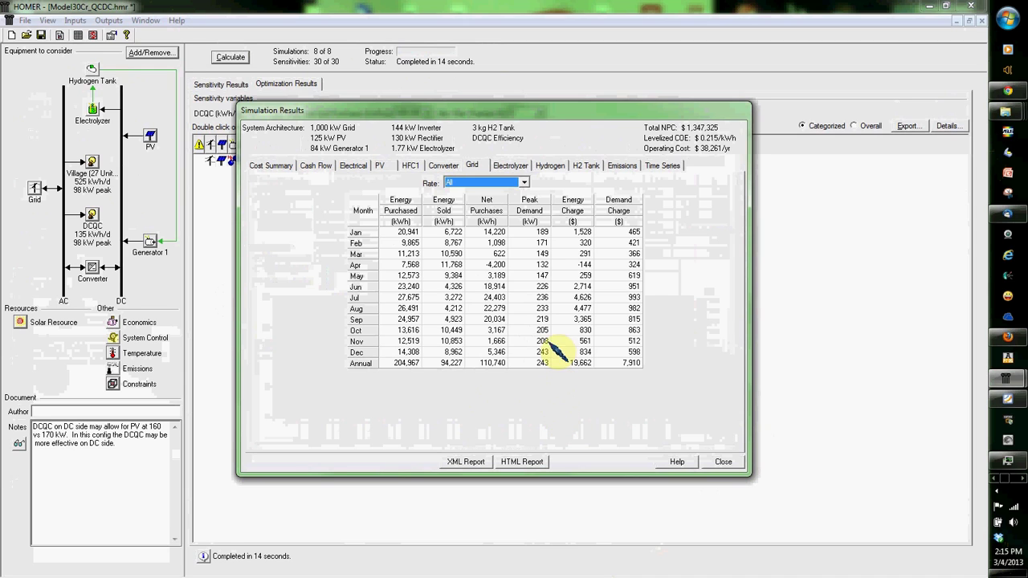
{"action": "left_click", "coordinate": [511, 165]}
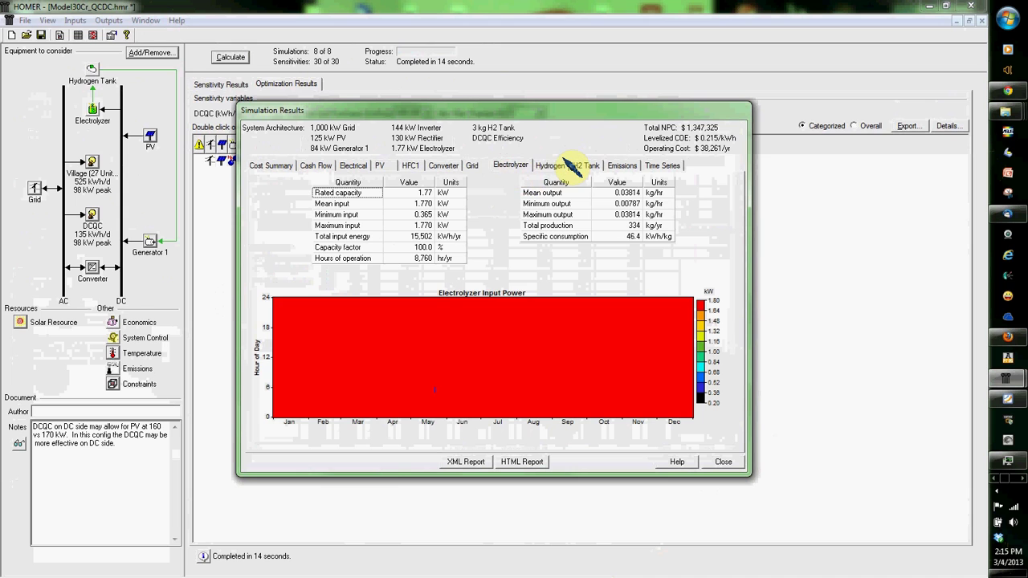
Review the hydrogen production, H2 tank, emissions, time series and HFC1 output results.
{"action": "left_click", "coordinate": [552, 166]}
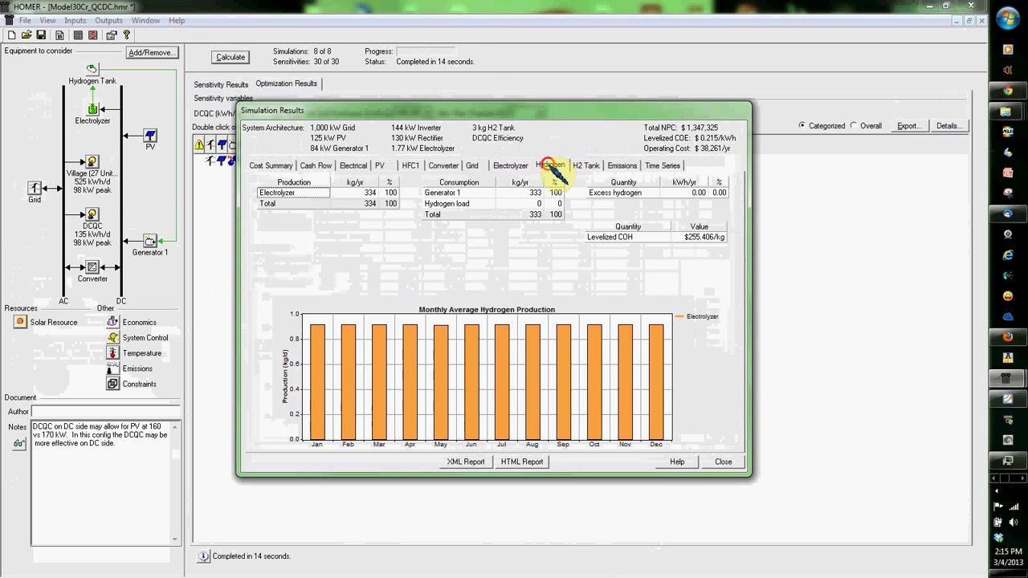
{"action": "left_click", "coordinate": [593, 165]}
{"action": "left_click", "coordinate": [623, 166]}
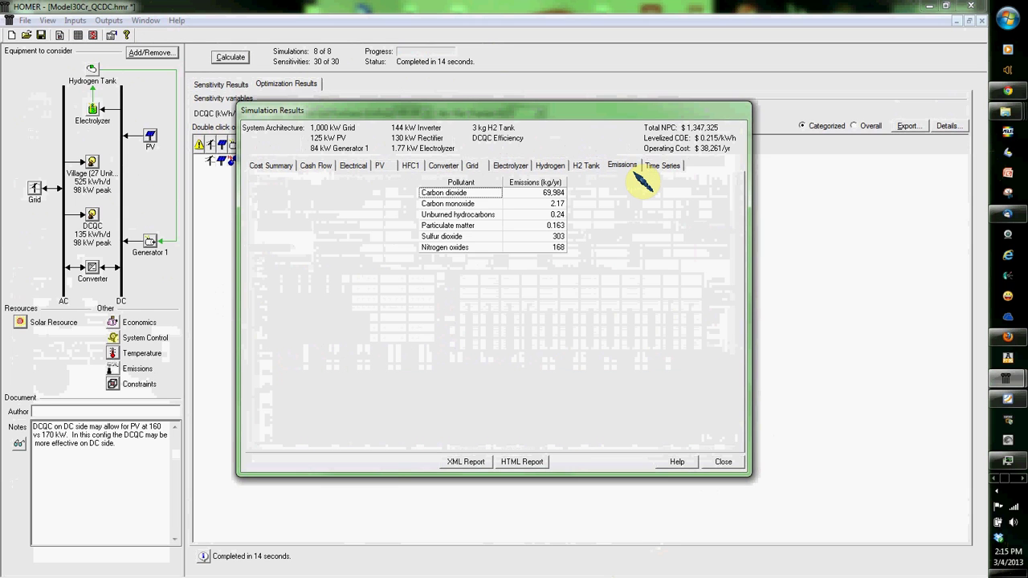
{"action": "left_click", "coordinate": [649, 166]}
{"action": "left_click", "coordinate": [408, 167]}
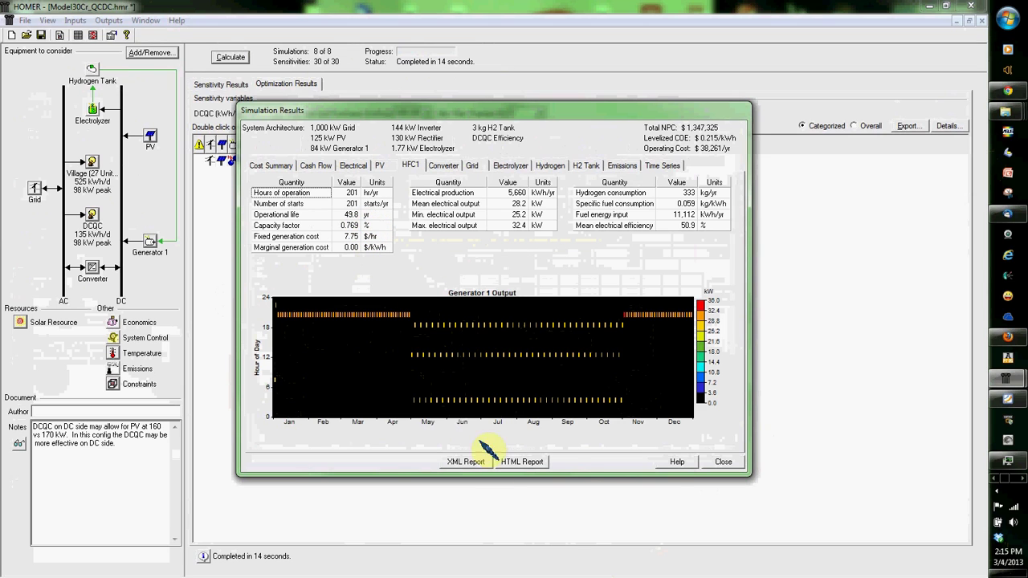
Change the PV array's size to consider to 115 kW.
{"action": "left_click", "coordinate": [746, 464]}
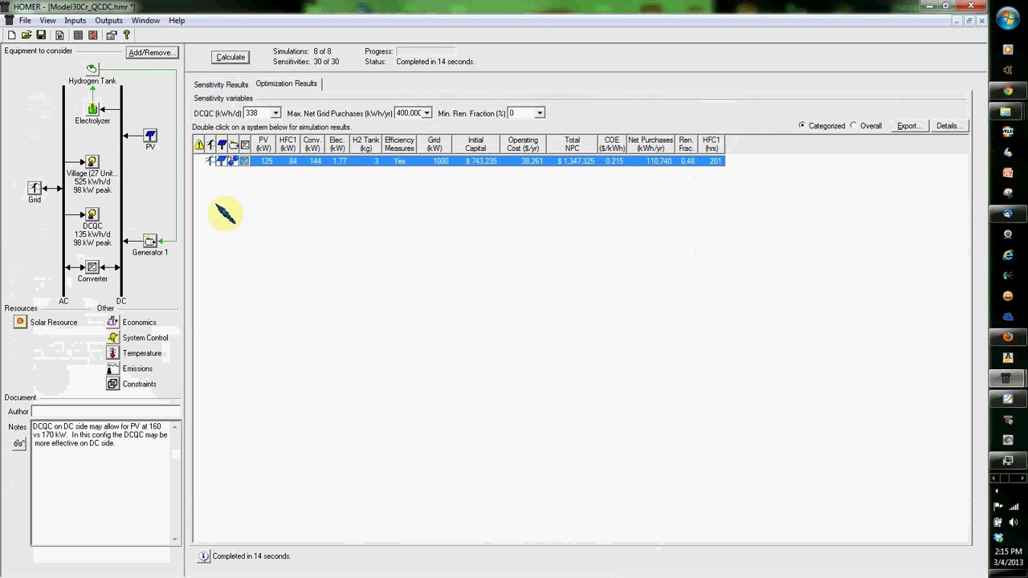
{"action": "left_click", "coordinate": [146, 134]}
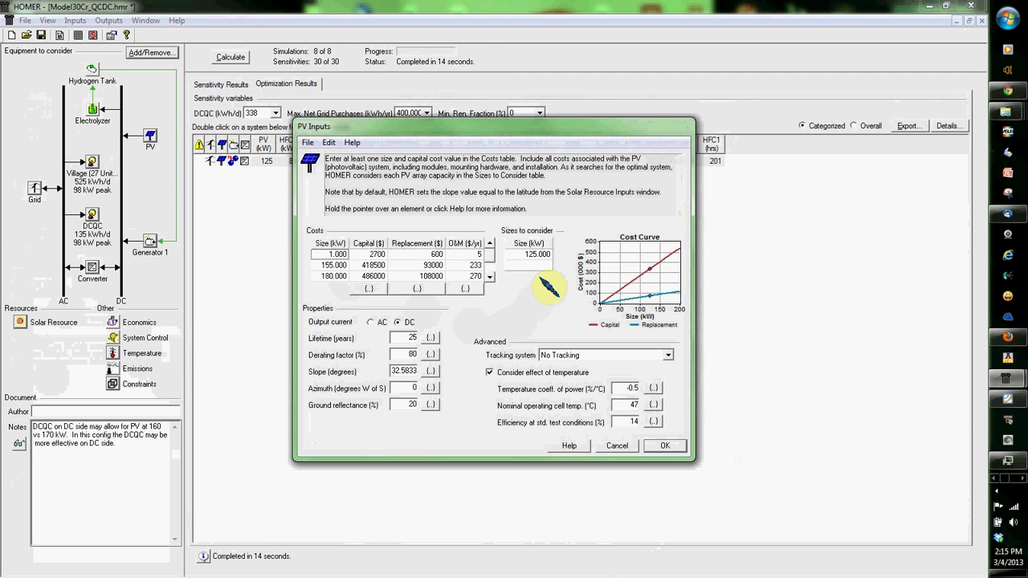
{"action": "left_click", "coordinate": [526, 255]}
{"action": "type", "text": "115"}
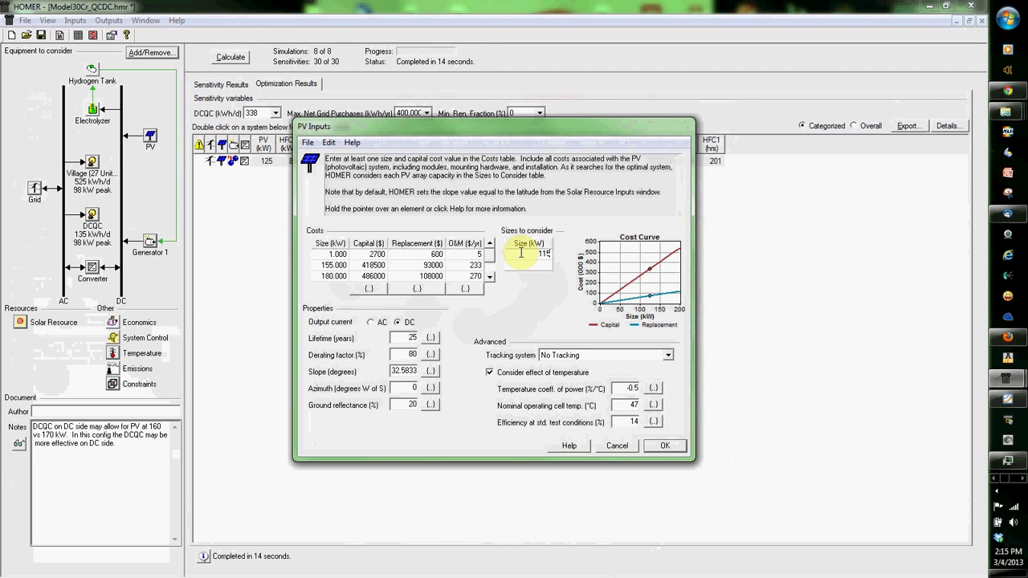
{"action": "key", "text": "Return"}
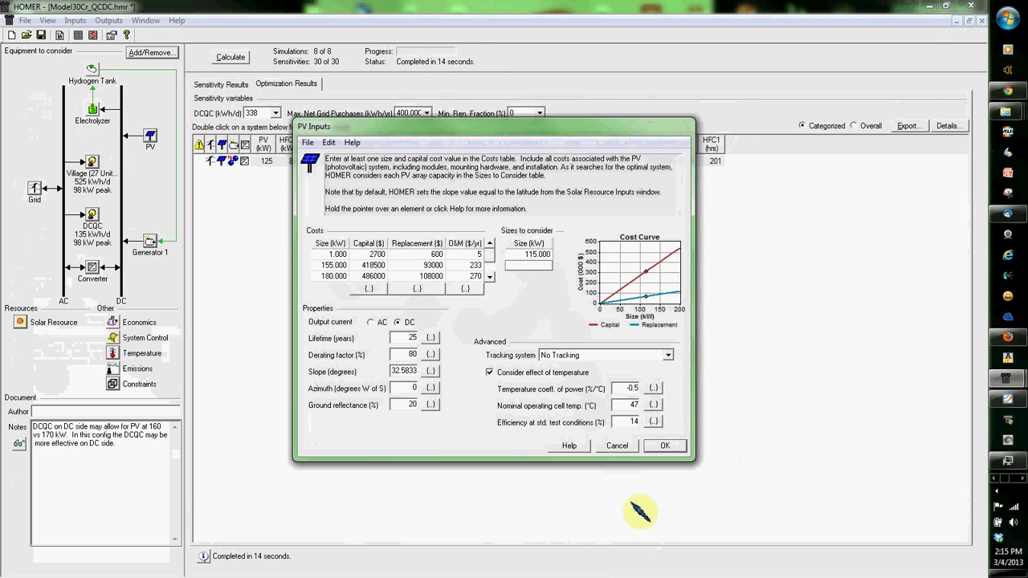
{"action": "left_click", "coordinate": [665, 447]}
Schedule Generator 1 as forced on for all weekday hours, January through December.
{"action": "left_click", "coordinate": [150, 241]}
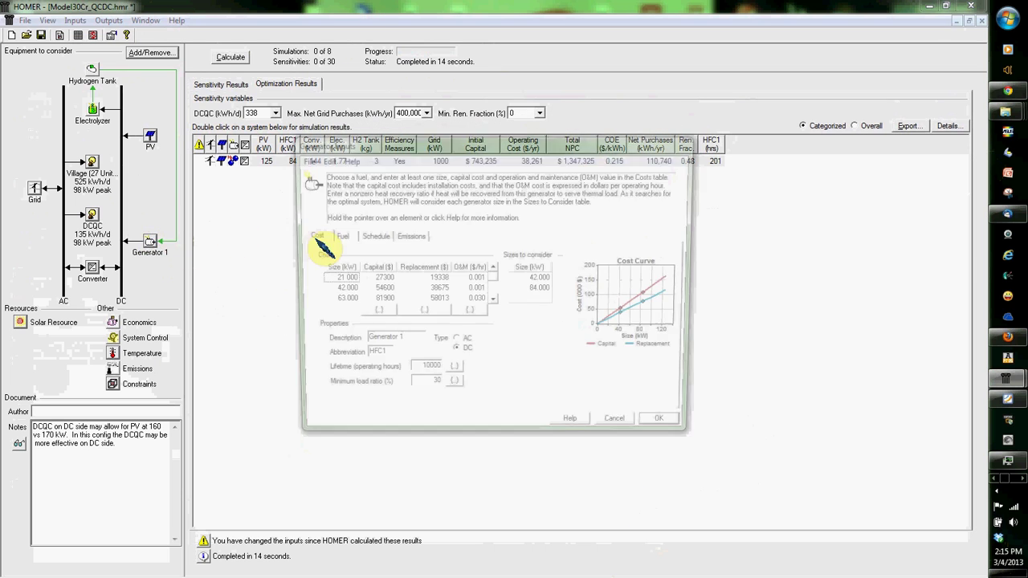
{"action": "left_click", "coordinate": [371, 238]}
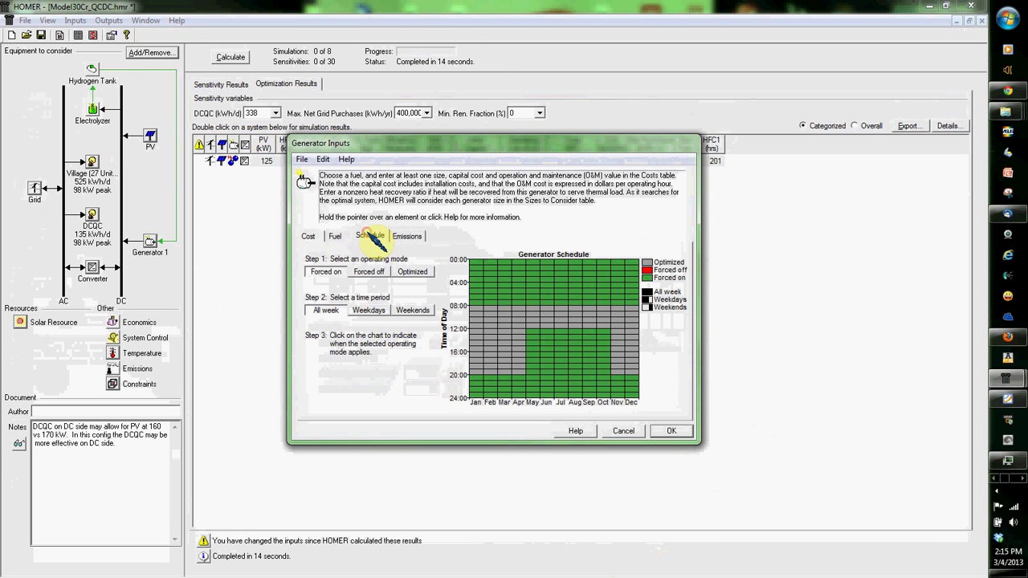
{"action": "left_click", "coordinate": [368, 311]}
{"action": "left_click_drag", "start_coordinate": [474, 308], "coordinate": [519, 372]}
{"action": "left_click_drag", "start_coordinate": [530, 309], "coordinate": [636, 381]}
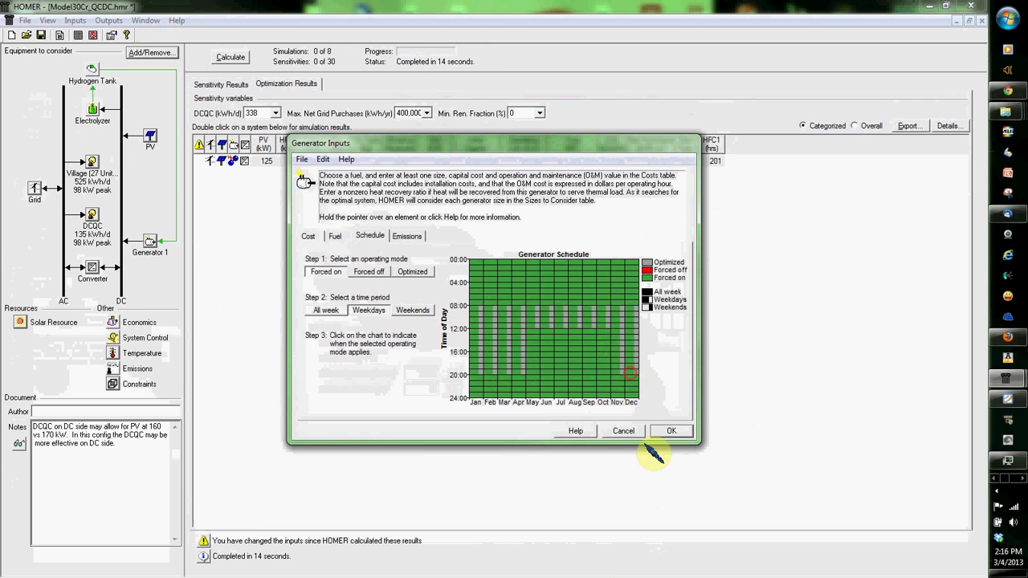
{"action": "left_click", "coordinate": [671, 430]}
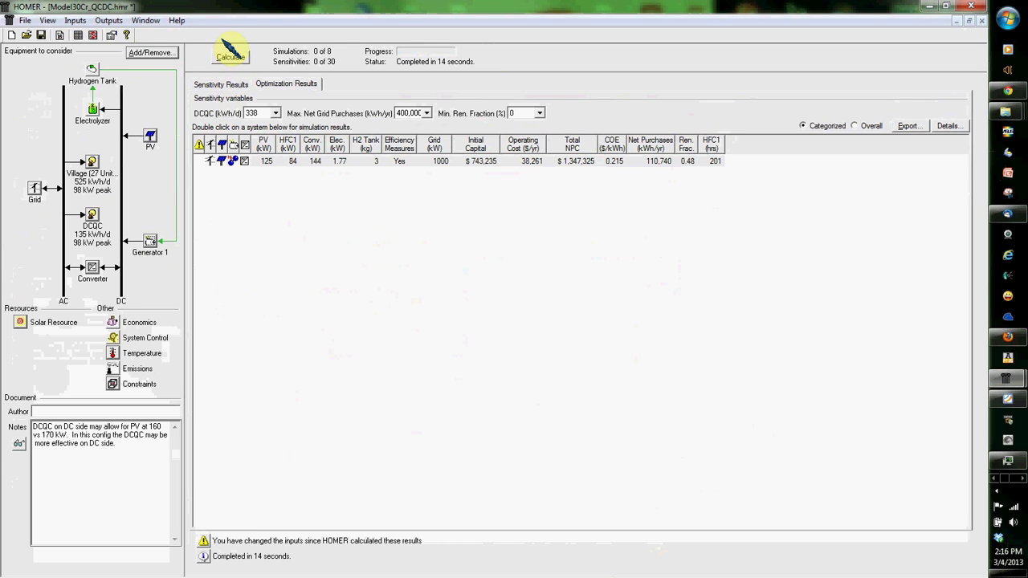
Recalculate and inspect the 115 kW PV, 84 kW HFC1 winner's fuel cell output details.
{"action": "left_click", "coordinate": [233, 59]}
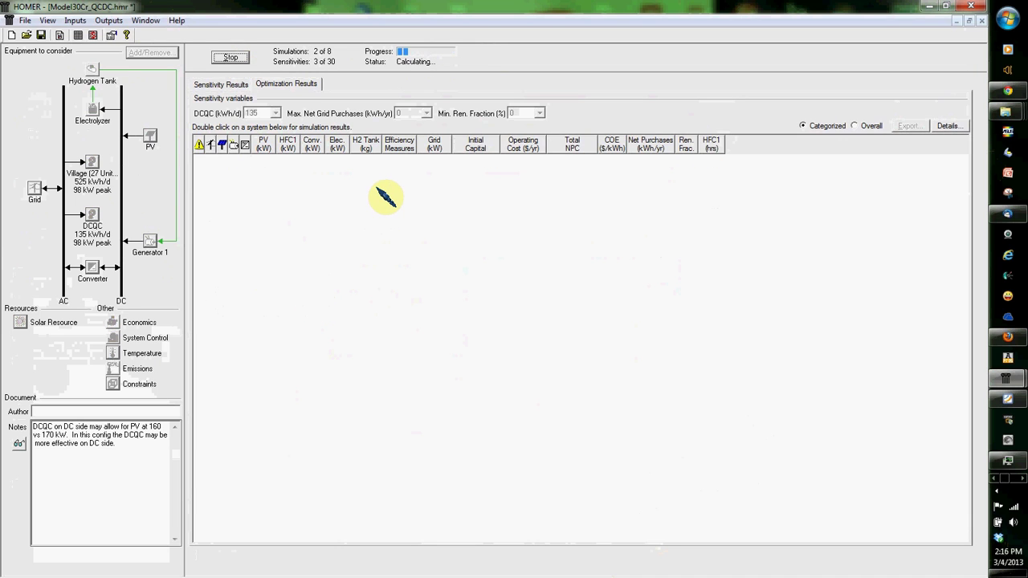
{"action": "left_click", "coordinate": [221, 85]}
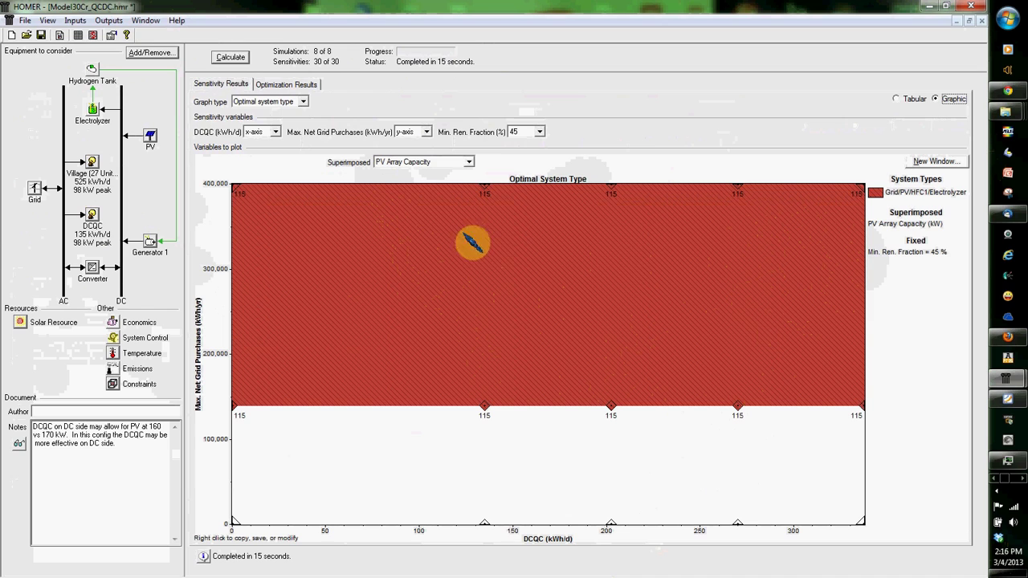
{"action": "left_click", "coordinate": [299, 85]}
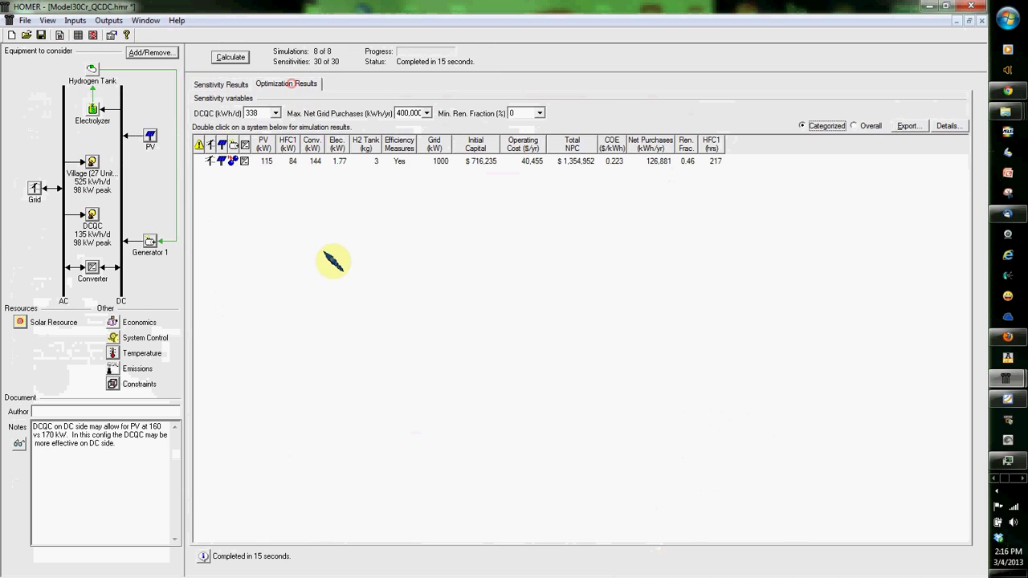
{"action": "double_click", "coordinate": [319, 163]}
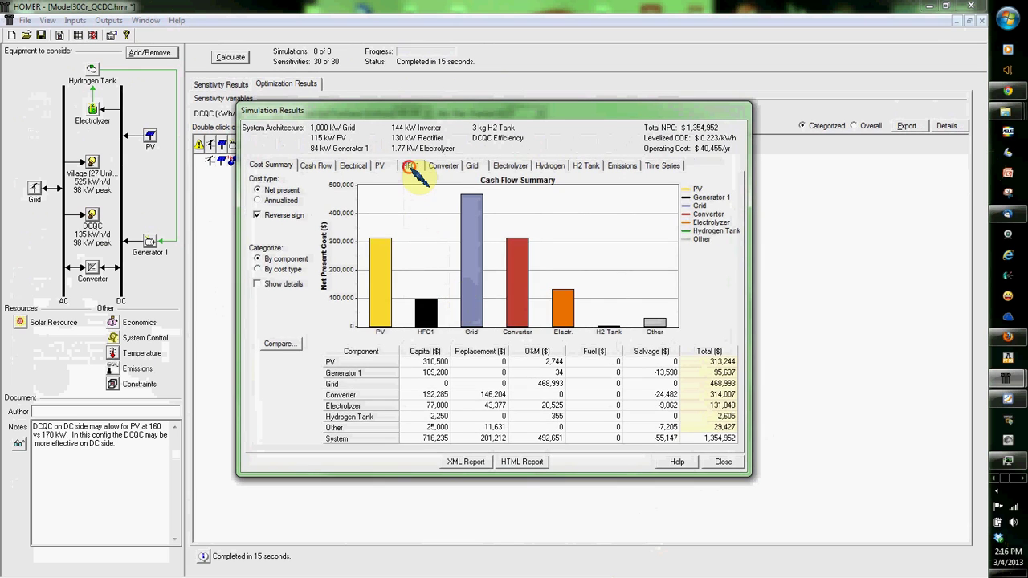
{"action": "left_click", "coordinate": [410, 167]}
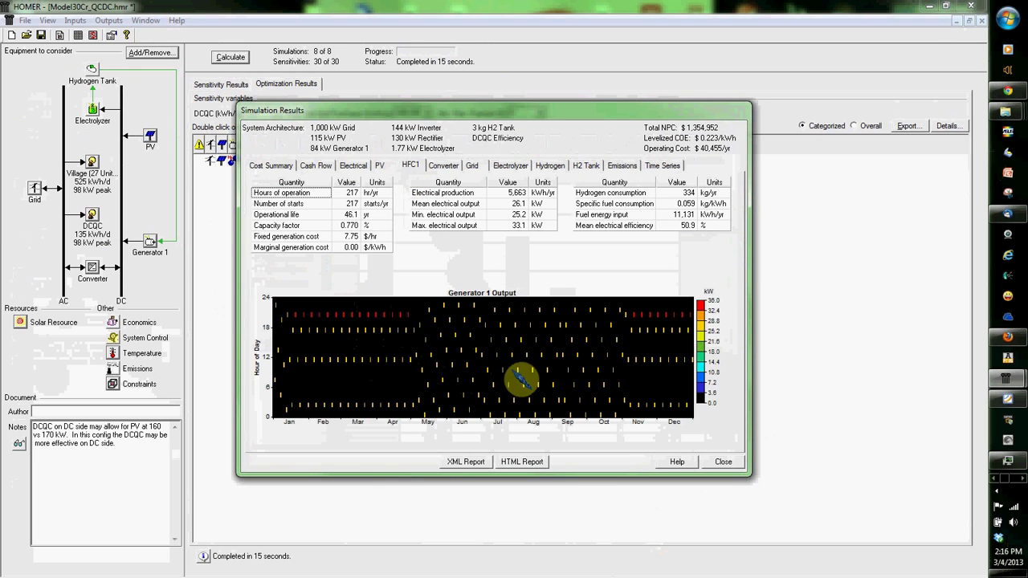
{"action": "left_click", "coordinate": [723, 462]}
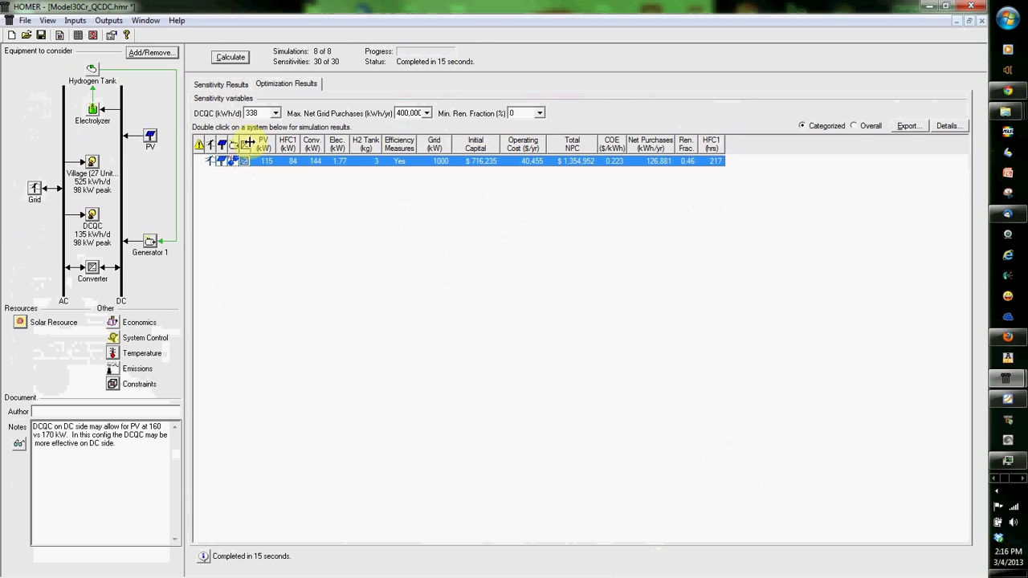
Replace Generator 1's 84 kW size to consider with 2000 kW.
{"action": "double_click", "coordinate": [151, 242]}
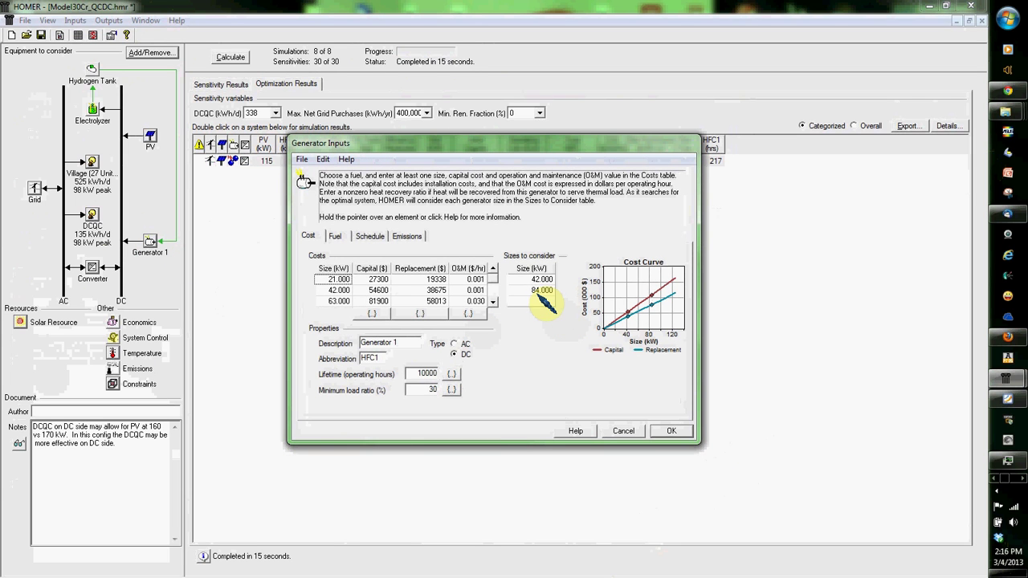
{"action": "left_click", "coordinate": [535, 280]}
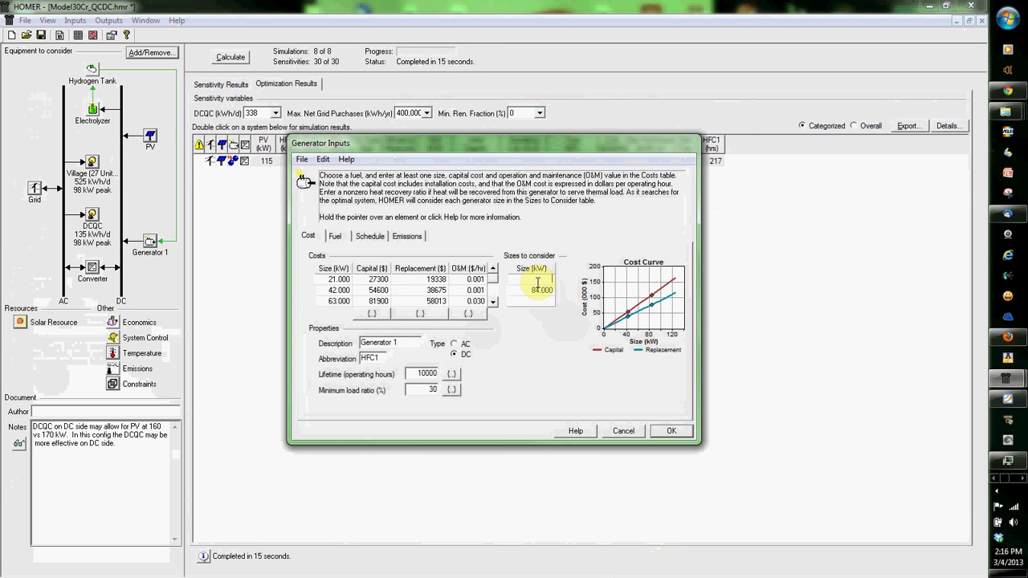
{"action": "left_click", "coordinate": [537, 290]}
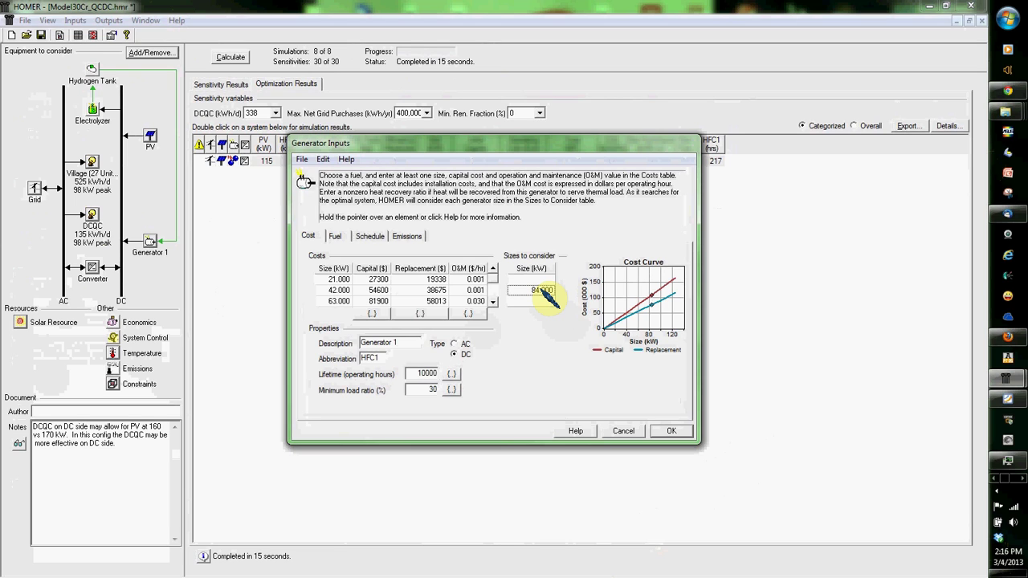
{"action": "type", "text": "2000"}
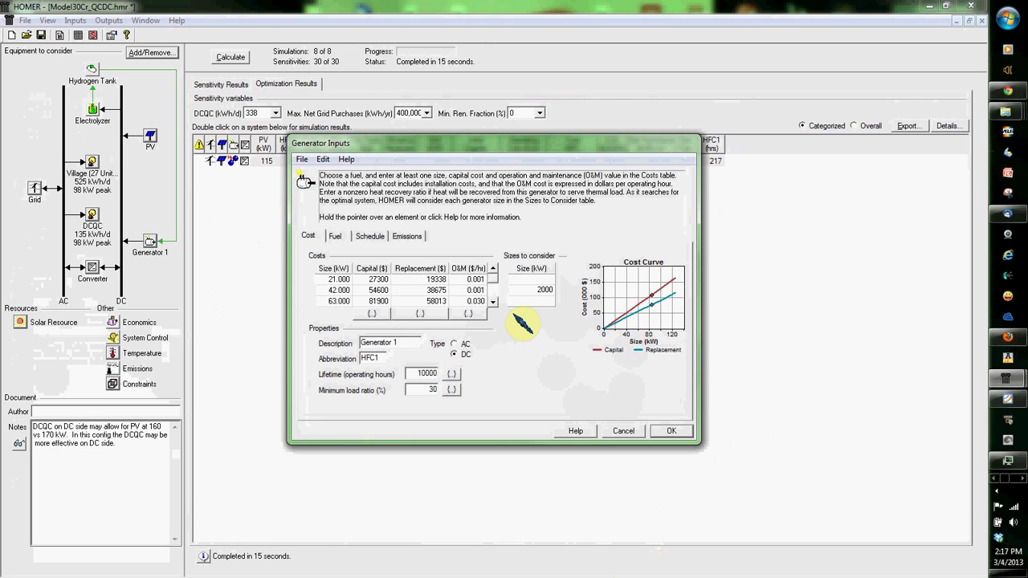
{"action": "key", "text": "Return"}
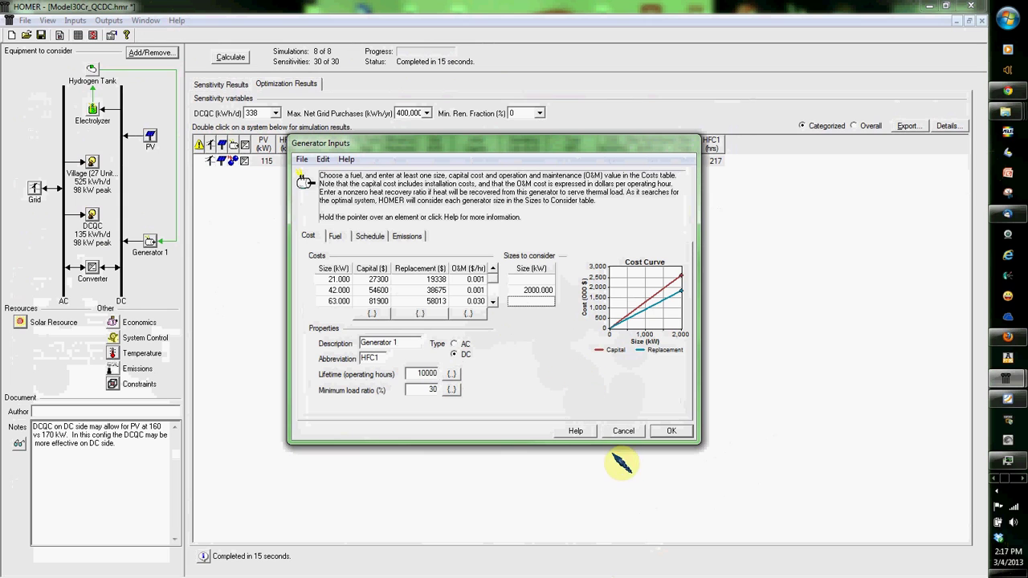
{"action": "left_click", "coordinate": [671, 432]}
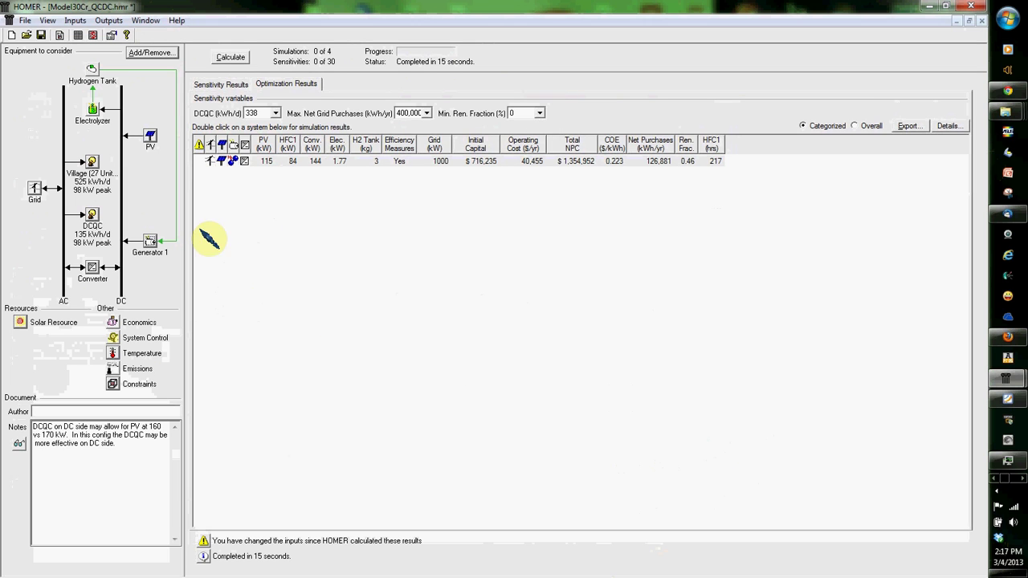
Replace the PV array's 115 kW size to consider with 25 kW.
{"action": "left_click", "coordinate": [151, 136]}
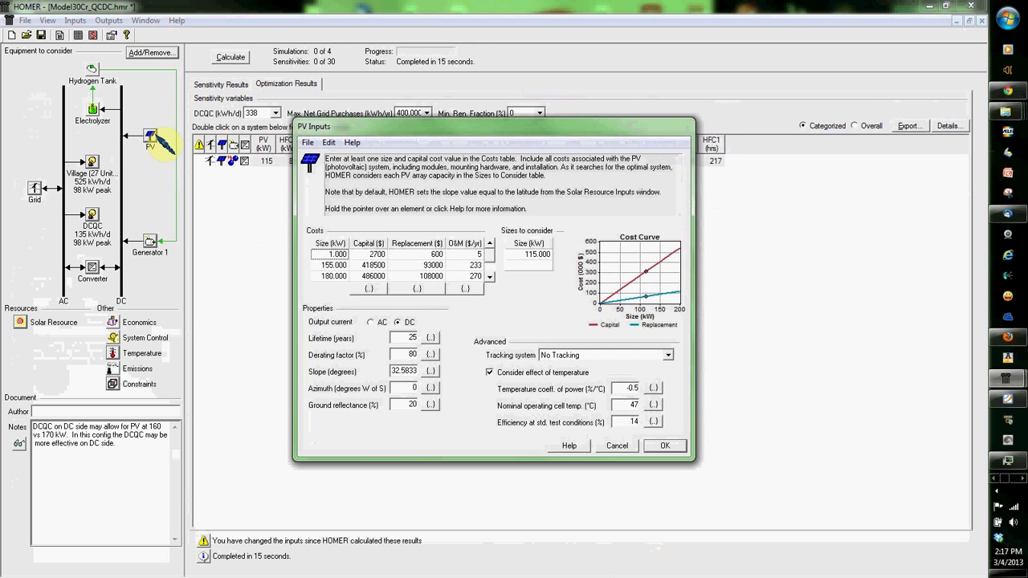
{"action": "left_click", "coordinate": [536, 255]}
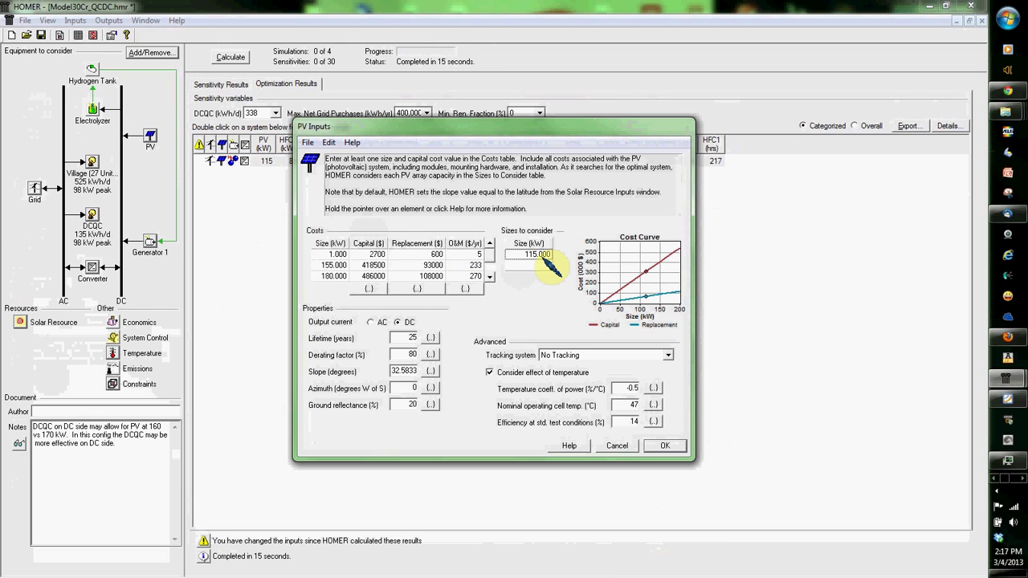
{"action": "key", "text": "Delete"}
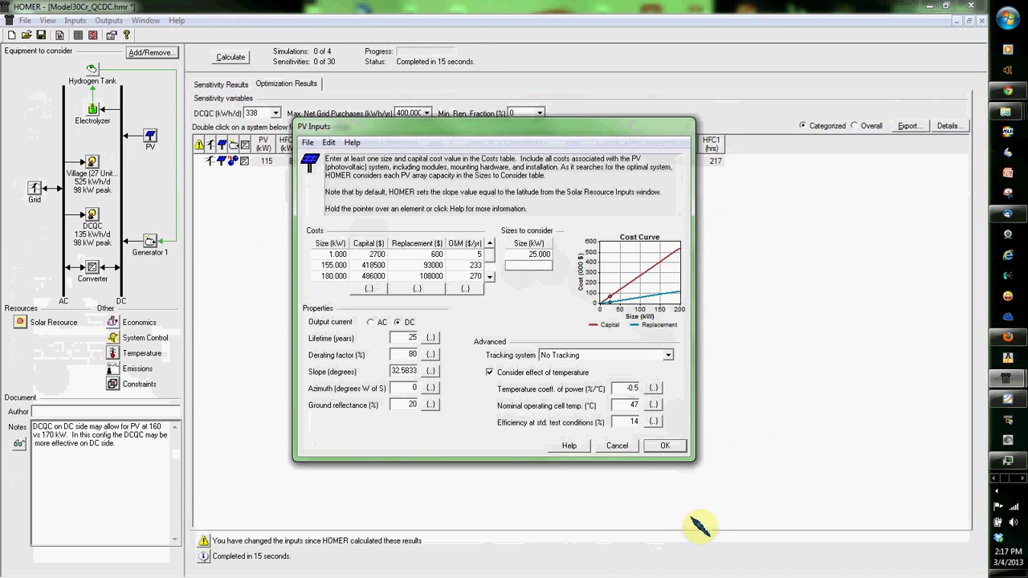
{"action": "left_click", "coordinate": [665, 446]}
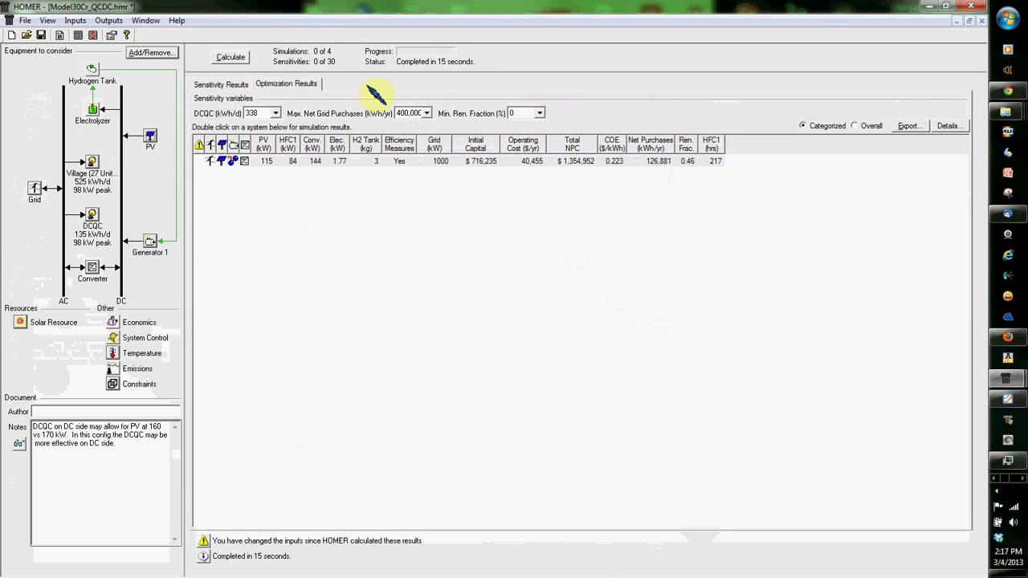
Rerun the optimization and check the sensitivity graph with PV Array Capacity superimposed.
{"action": "left_click", "coordinate": [232, 57]}
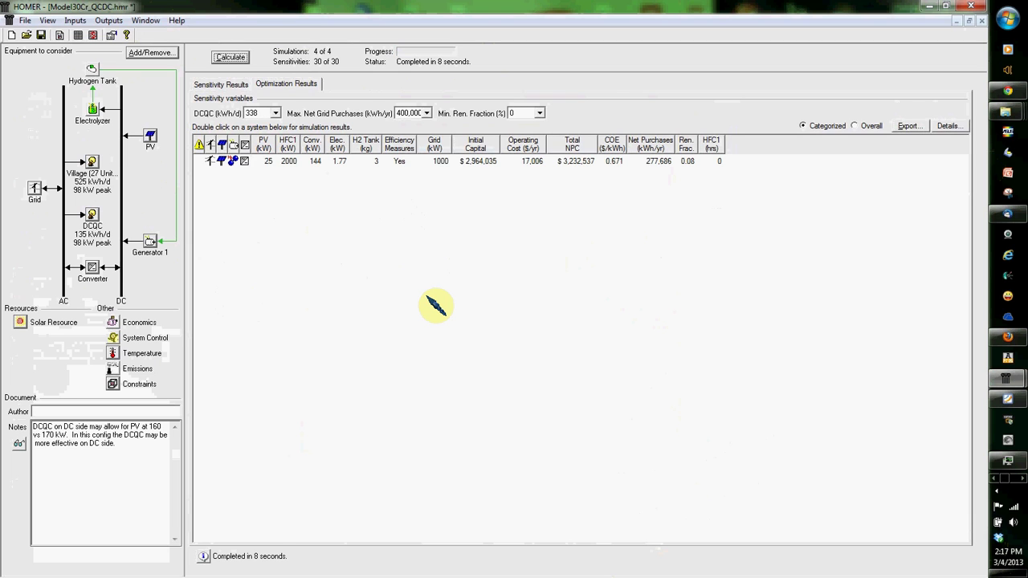
{"action": "left_click", "coordinate": [229, 80]}
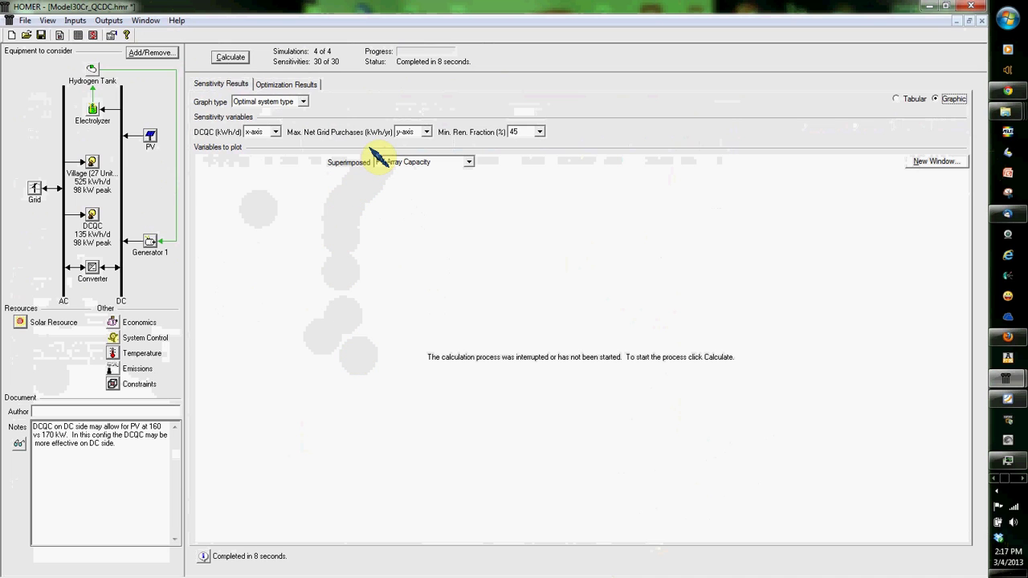
{"action": "left_click", "coordinate": [406, 162]}
{"action": "left_click", "coordinate": [402, 163]}
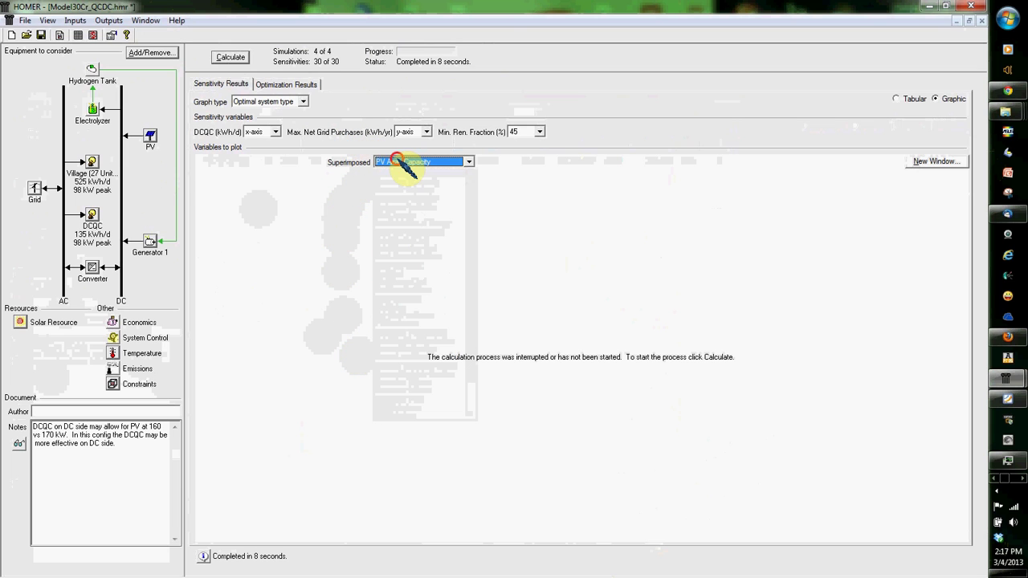
{"action": "left_click", "coordinate": [305, 86]}
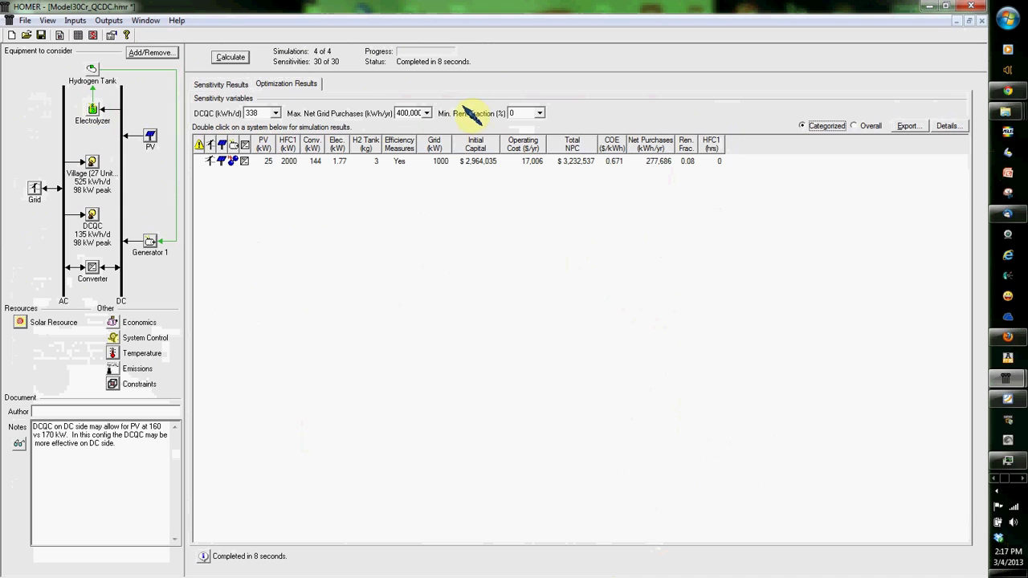
Filter the optimization results to 140,000 kWh/yr grid purchases, 45% renewable fraction and 135 kWh/d DCQC.
{"action": "left_click", "coordinate": [427, 113]}
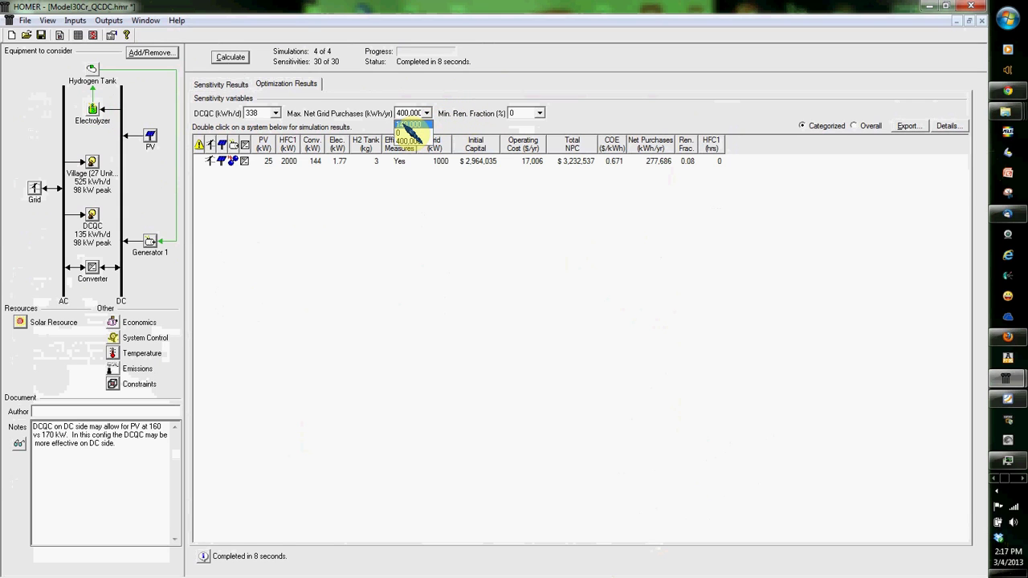
{"action": "left_click", "coordinate": [409, 124]}
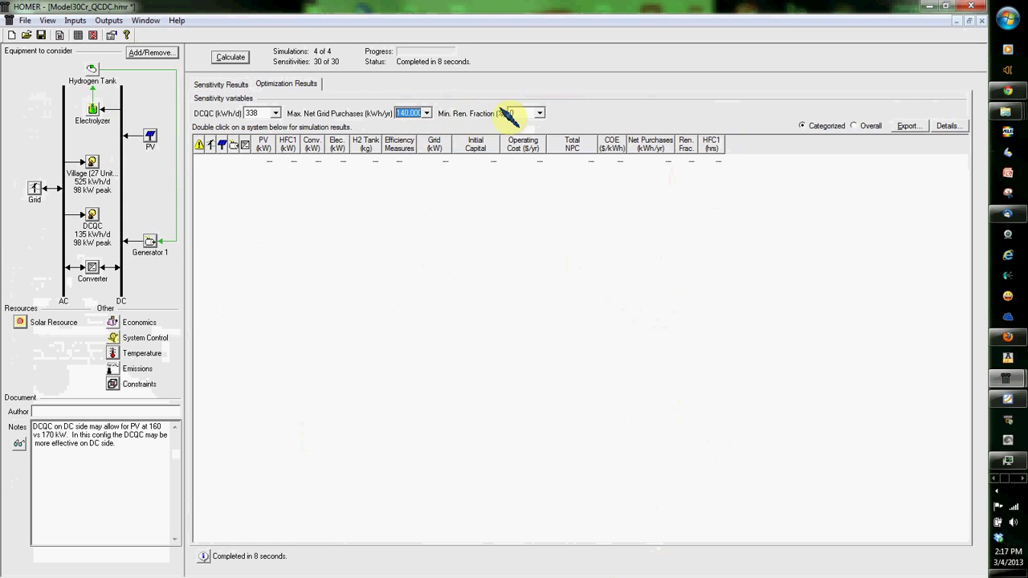
{"action": "left_click", "coordinate": [536, 114]}
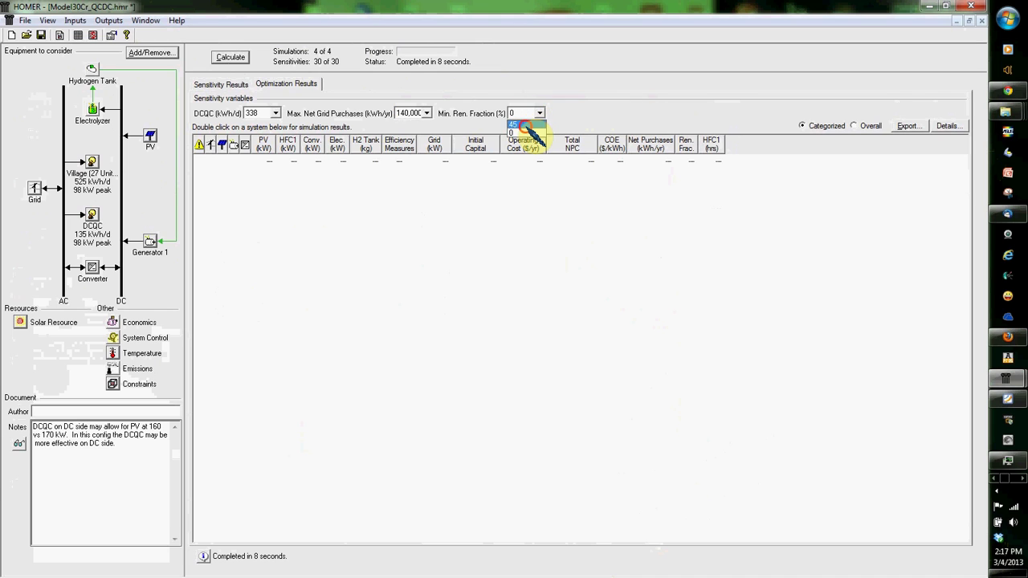
{"action": "left_click", "coordinate": [521, 135]}
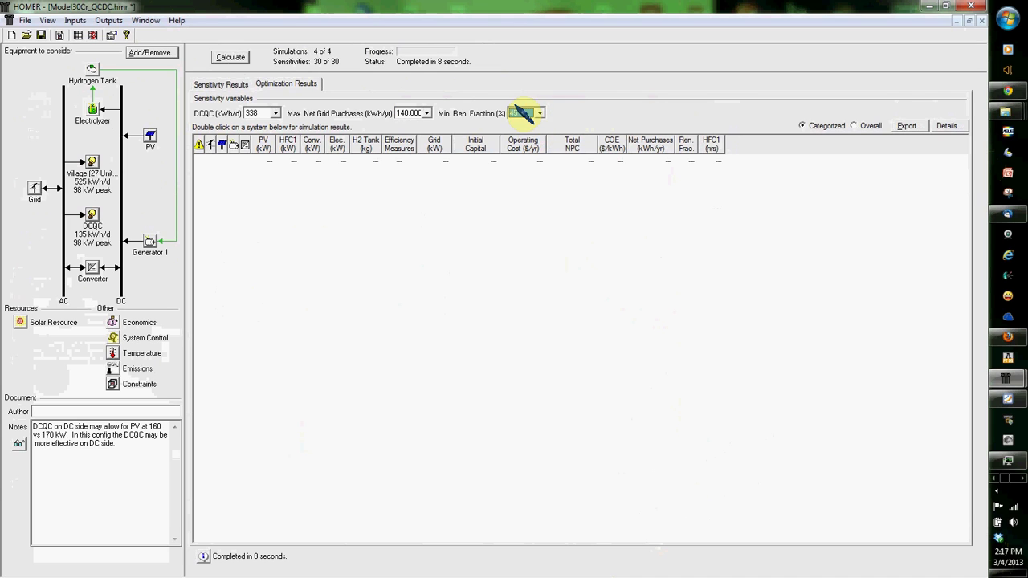
{"action": "left_click", "coordinate": [273, 113]}
{"action": "left_click", "coordinate": [263, 124]}
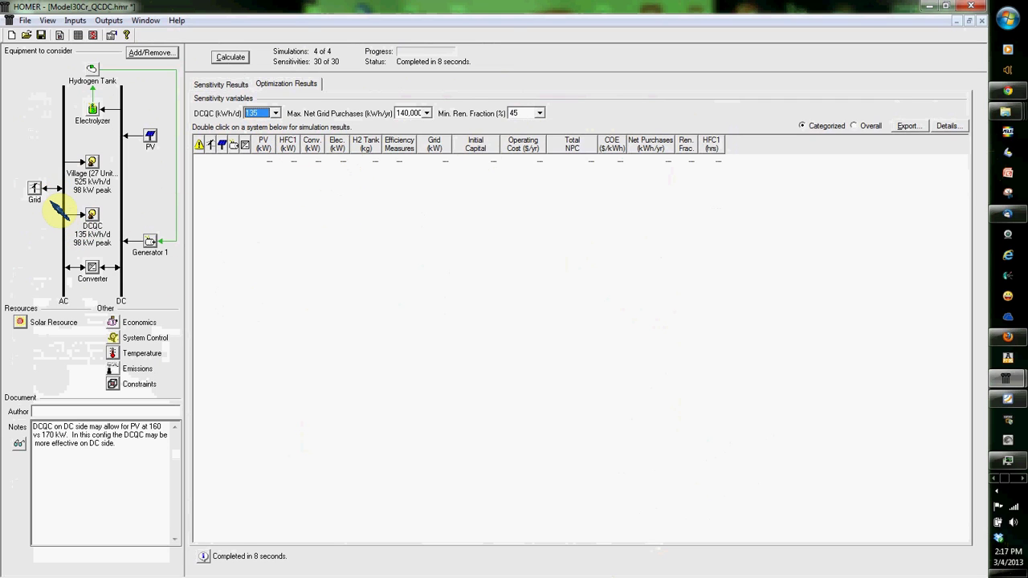
Remove the 0% value from the minimum renewable fraction sensitivity values, keeping only 45%.
{"action": "left_click", "coordinate": [133, 383]}
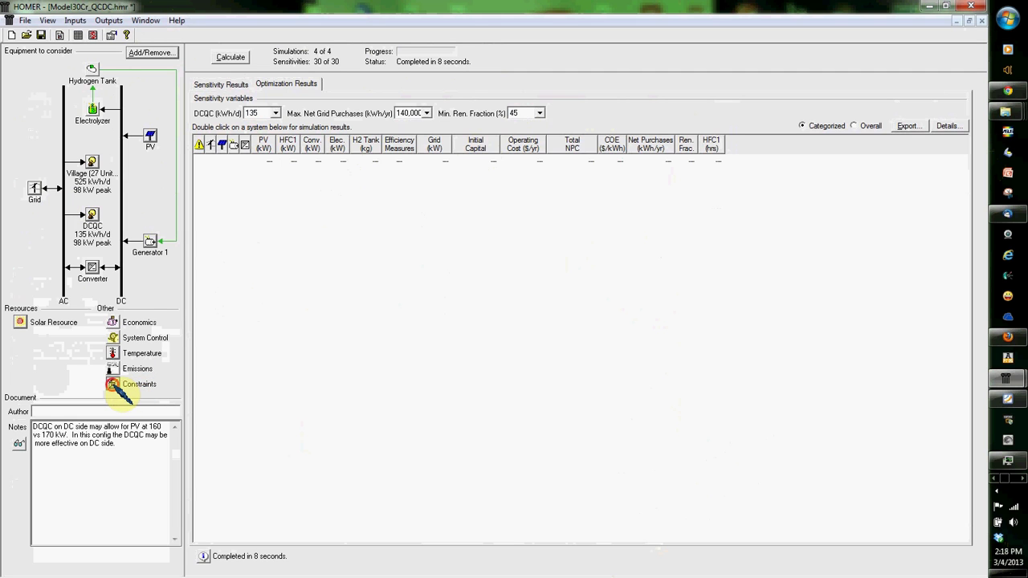
{"action": "left_click", "coordinate": [532, 245]}
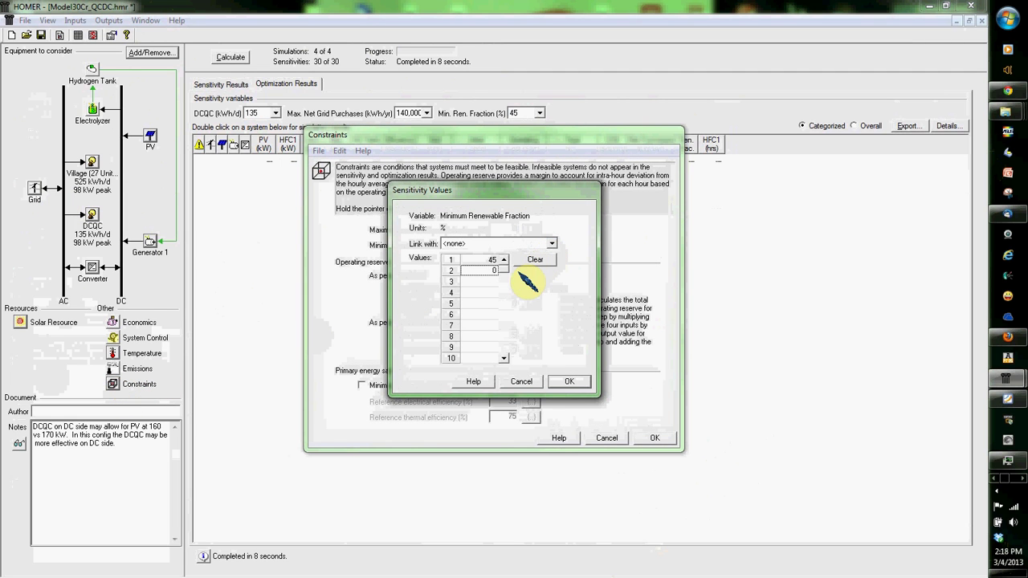
{"action": "left_click", "coordinate": [491, 269]}
{"action": "type", "text": "0"}
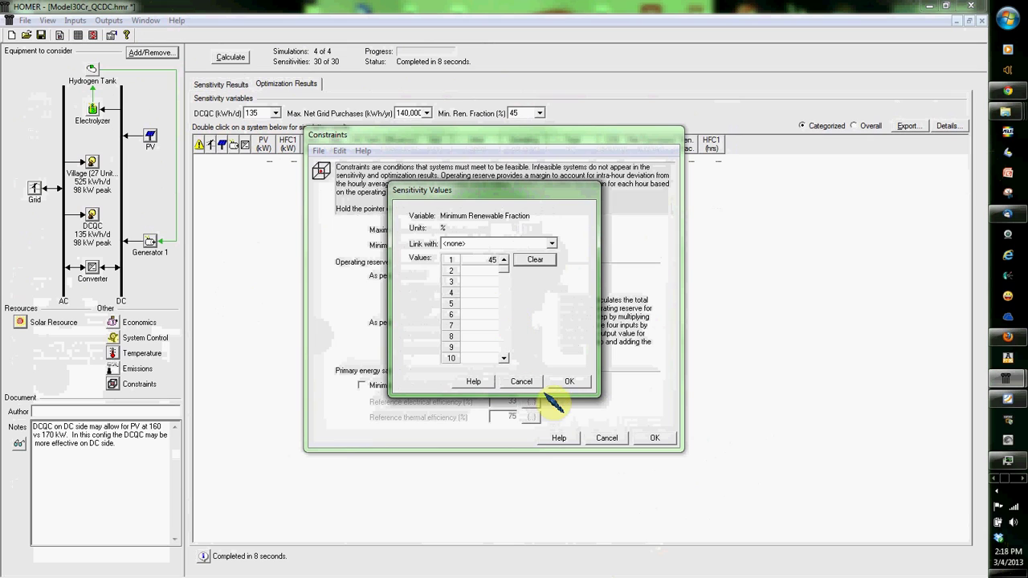
{"action": "left_click", "coordinate": [570, 380]}
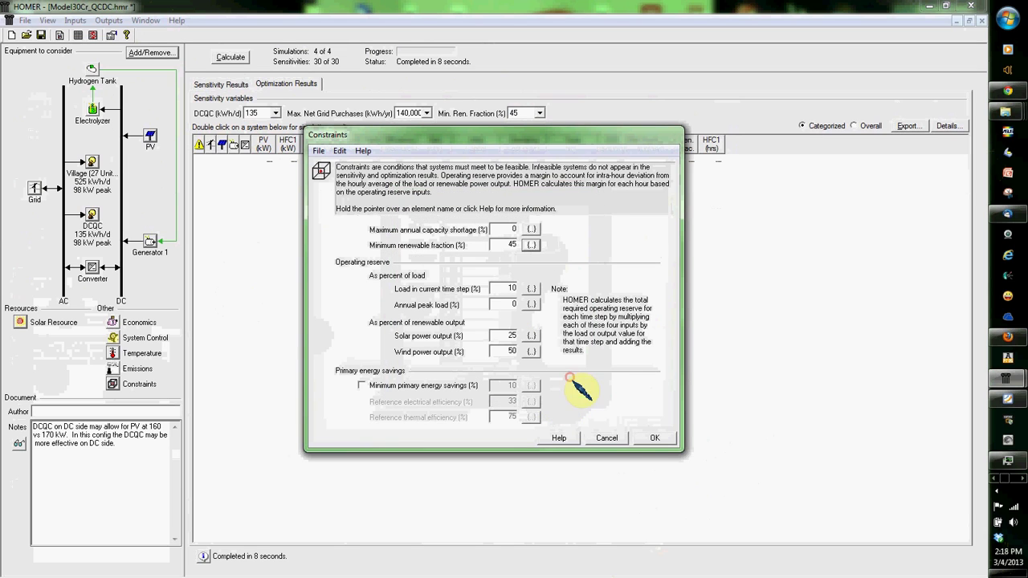
{"action": "left_click", "coordinate": [655, 438]}
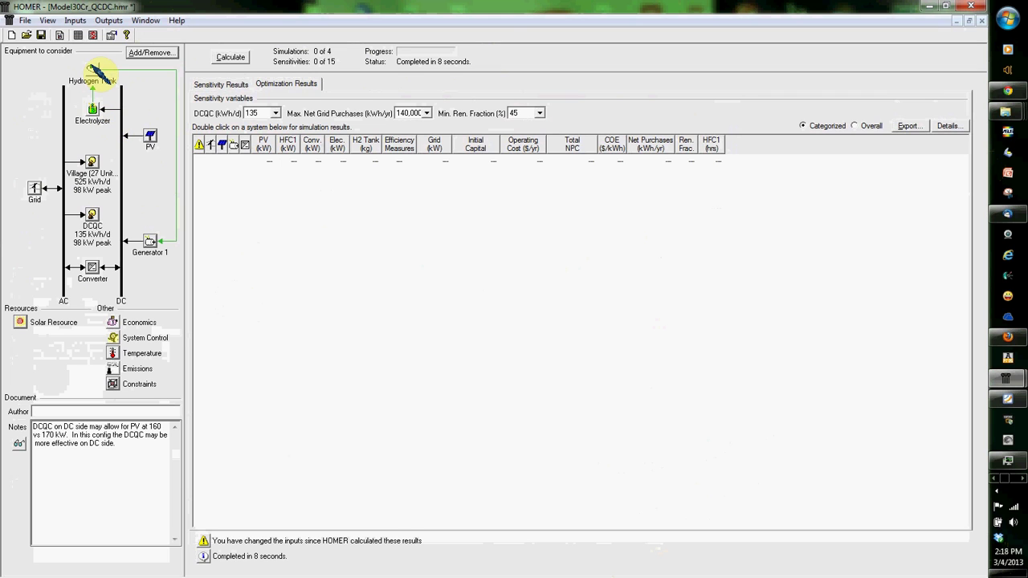
Set the hydrogen tank's size to consider to 30 kg.
{"action": "left_click", "coordinate": [93, 69]}
{"action": "left_click", "coordinate": [533, 277]}
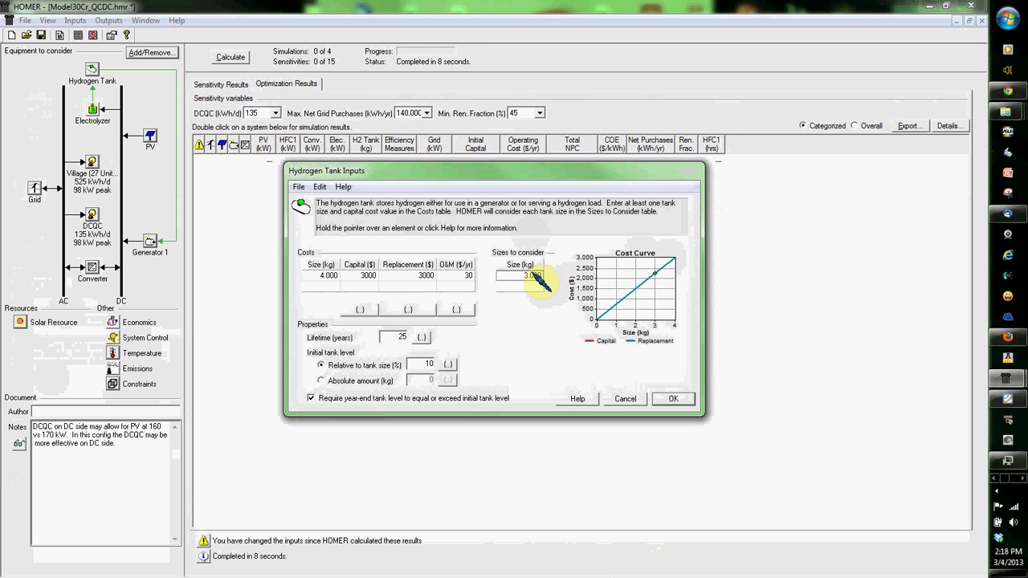
{"action": "type", "text": "30"}
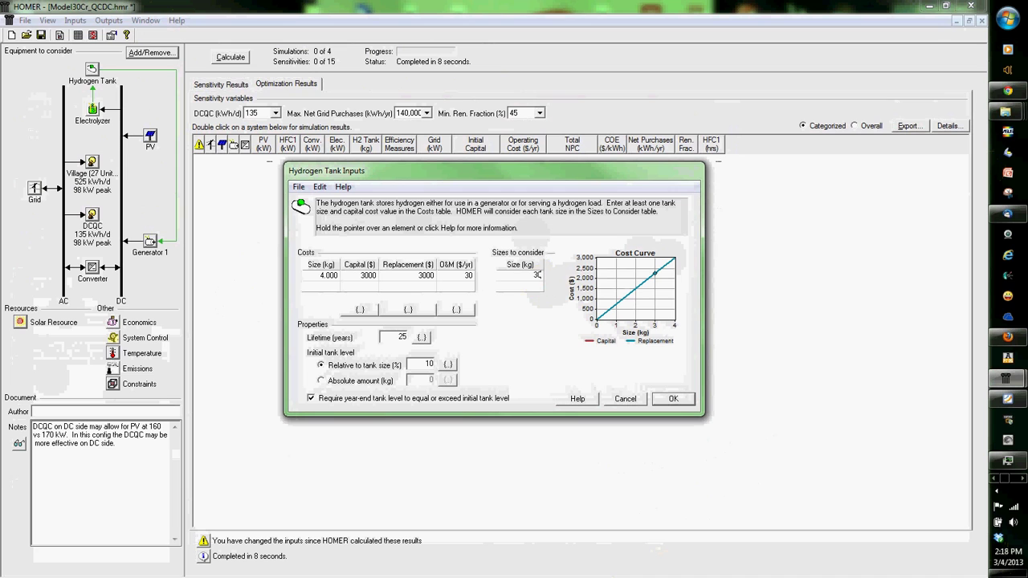
{"action": "left_click", "coordinate": [679, 400]}
Set the electrolyzer's size to consider to 17 kW and start recalculating.
{"action": "left_click", "coordinate": [92, 111]}
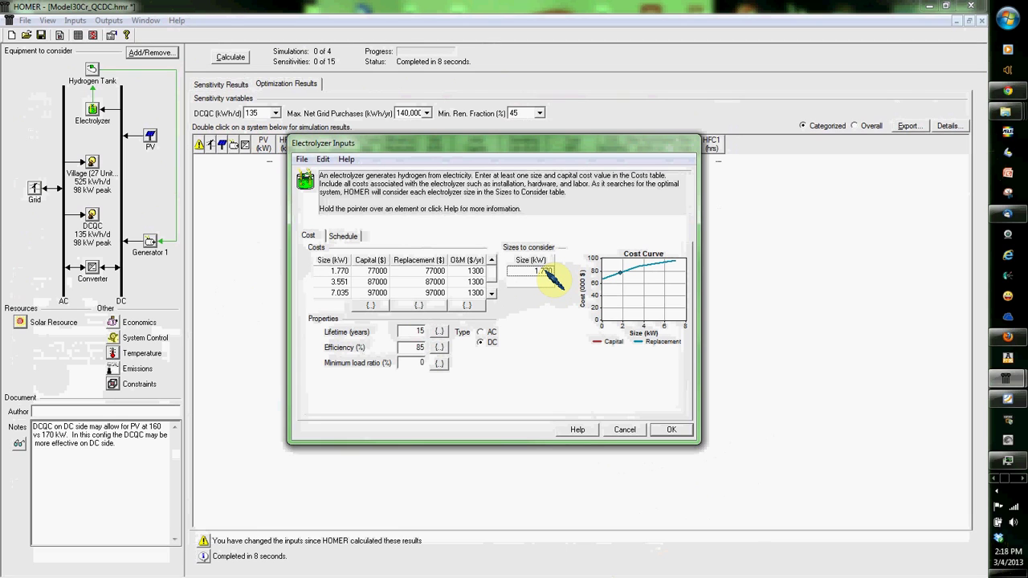
{"action": "key", "text": "BackSpace"}
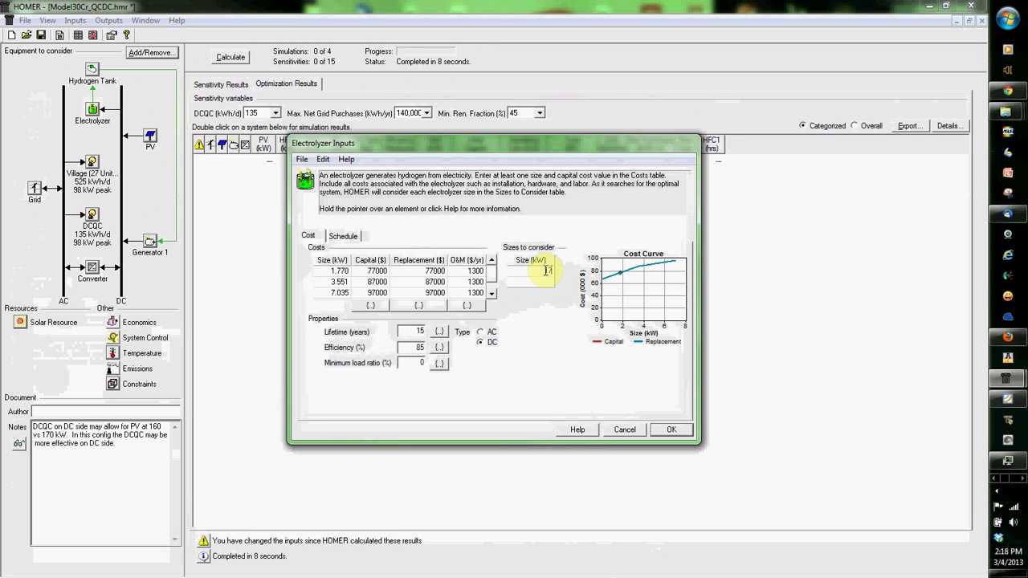
{"action": "type", "text": "17.0"}
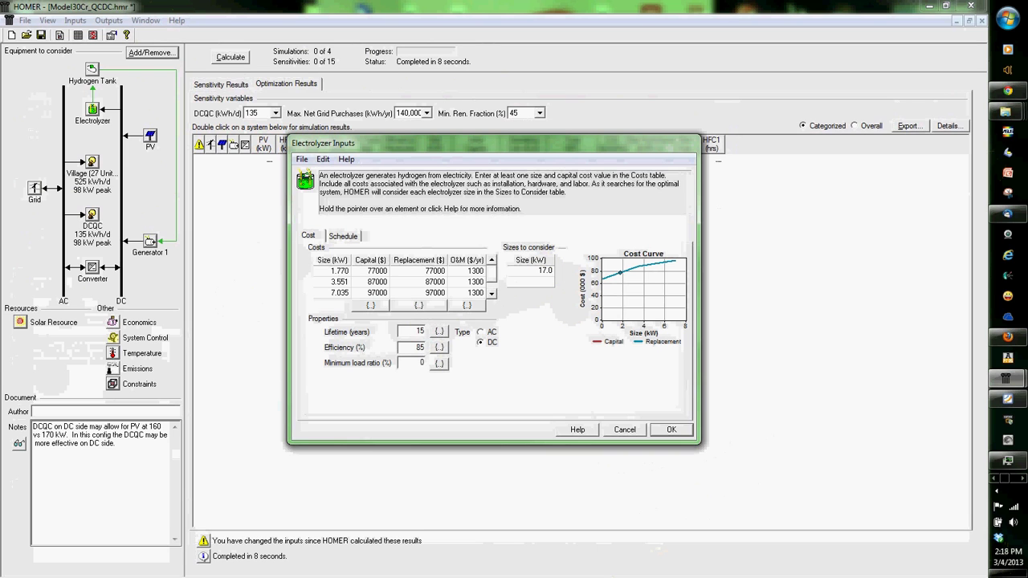
{"action": "left_click", "coordinate": [675, 429]}
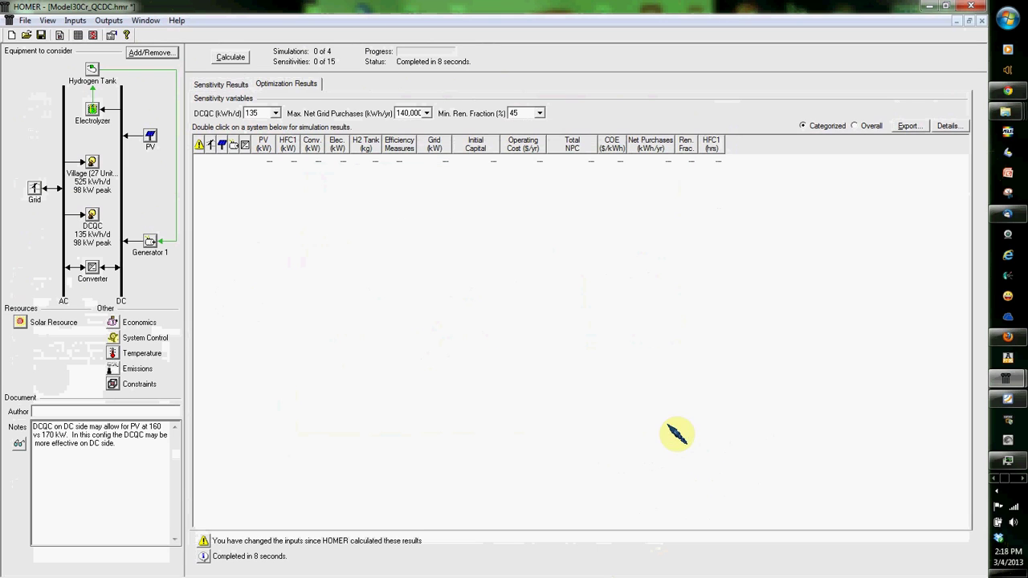
{"action": "left_click", "coordinate": [231, 57]}
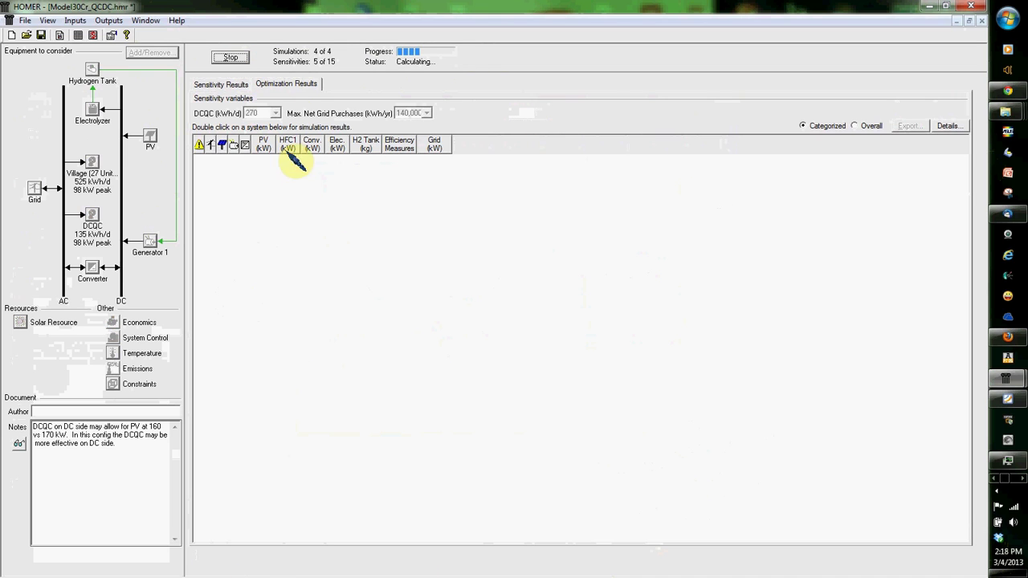
Dismiss the no-feasible-system warning and change the electrolyzer size to consider to 3 kW.
{"action": "left_click", "coordinate": [234, 86]}
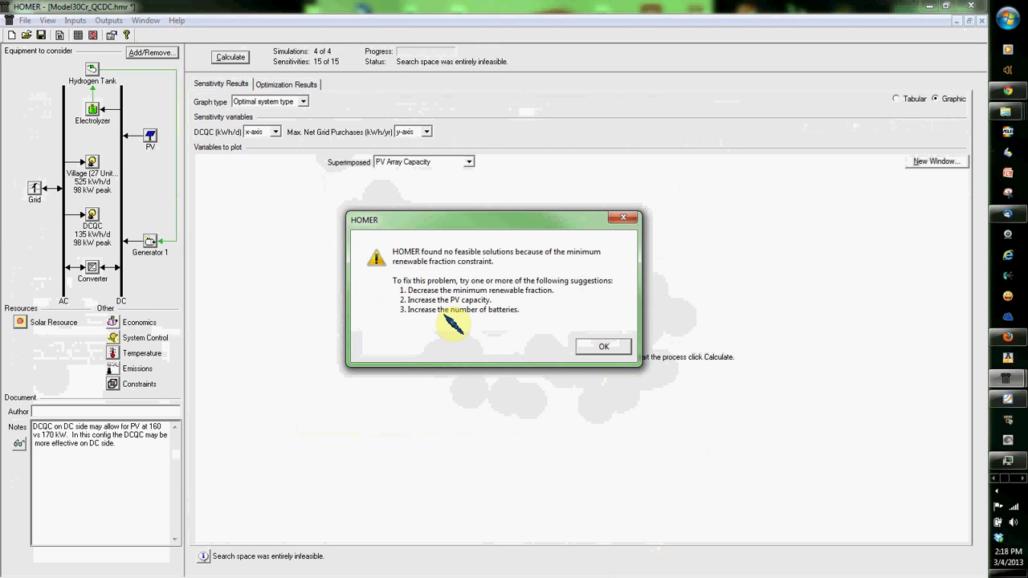
{"action": "left_click", "coordinate": [594, 348]}
{"action": "left_click", "coordinate": [94, 112]}
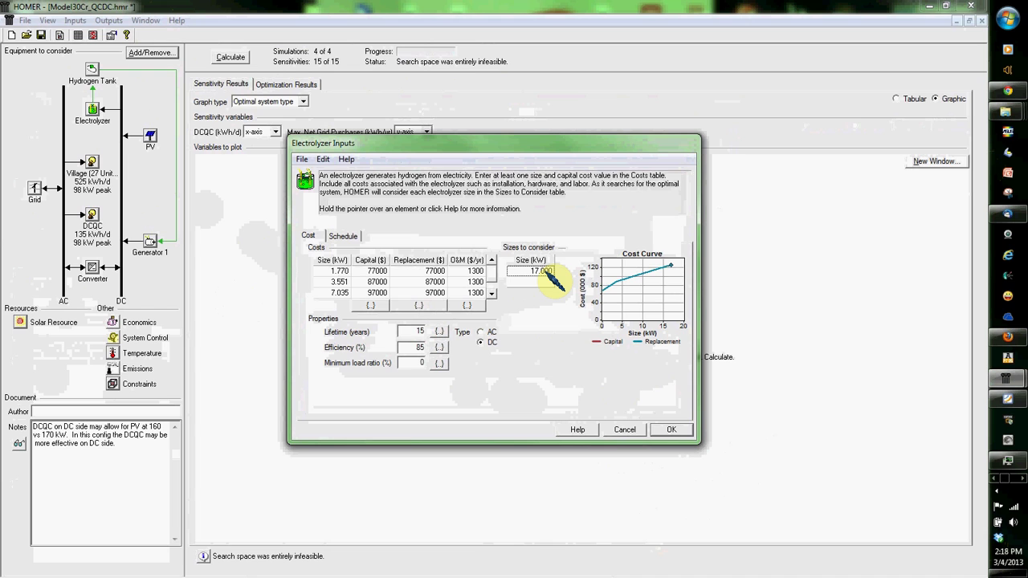
Confirm the 3 kW electrolyzer and recalculate, which is still infeasible, then select Generator 1's 2000 kW size.
{"action": "left_click", "coordinate": [684, 430]}
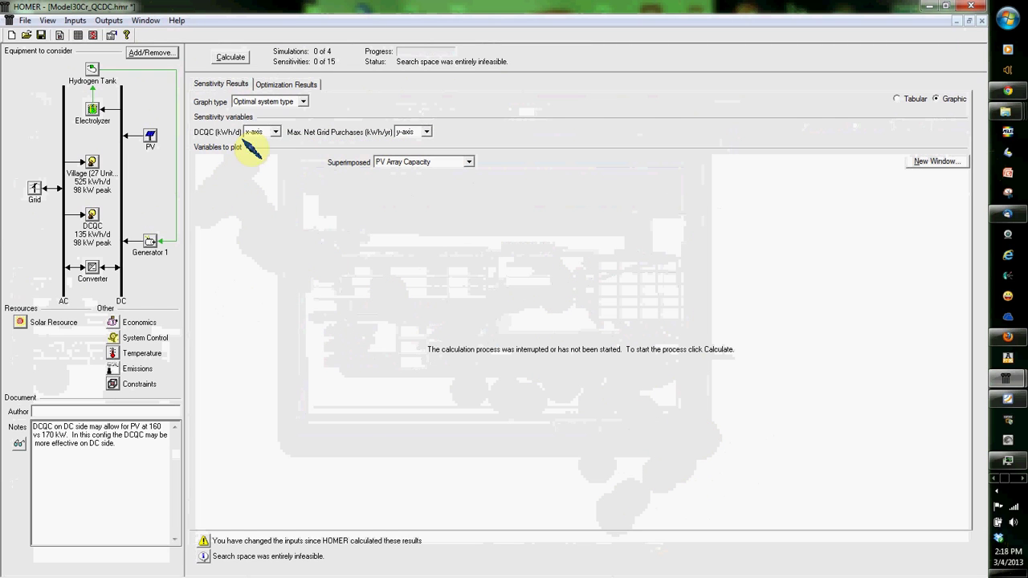
{"action": "left_click", "coordinate": [234, 56]}
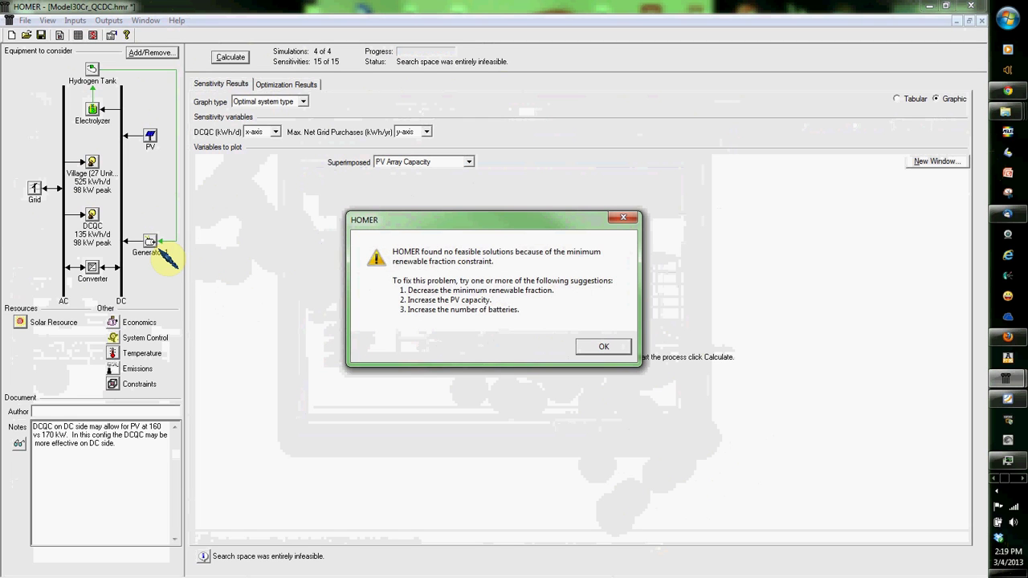
{"action": "left_click", "coordinate": [608, 348]}
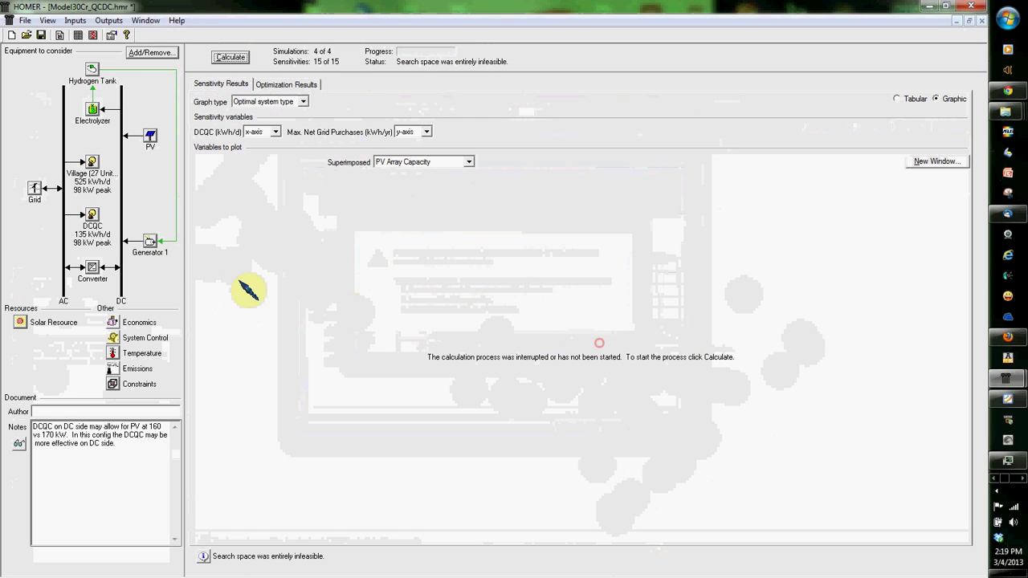
{"action": "double_click", "coordinate": [150, 241]}
{"action": "left_click", "coordinate": [526, 281]}
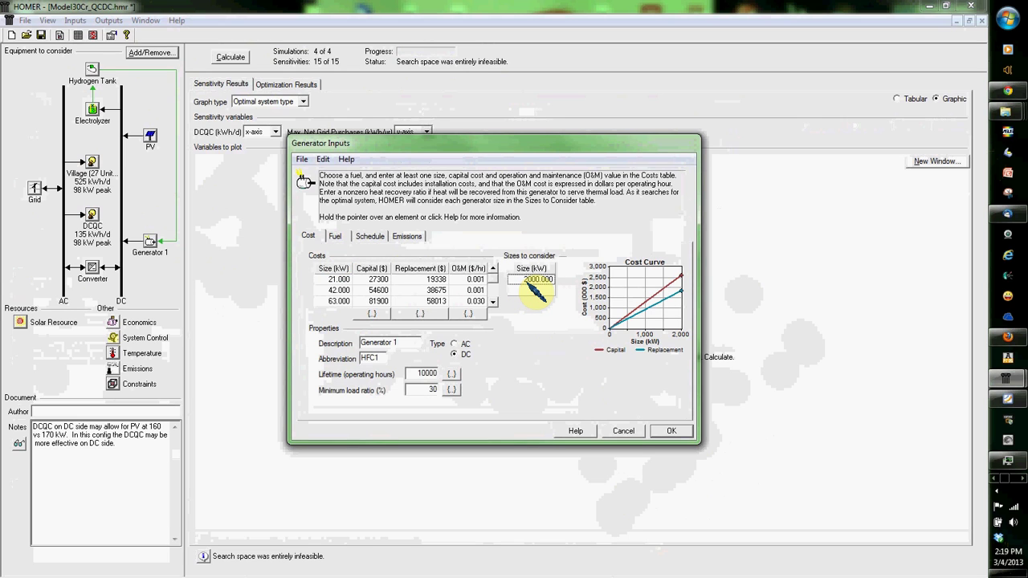
Set Generator 1's size to consider to 150 kW and rerun; no feasible system is found.
{"action": "type", "text": "150"}
{"action": "key", "text": "Return"}
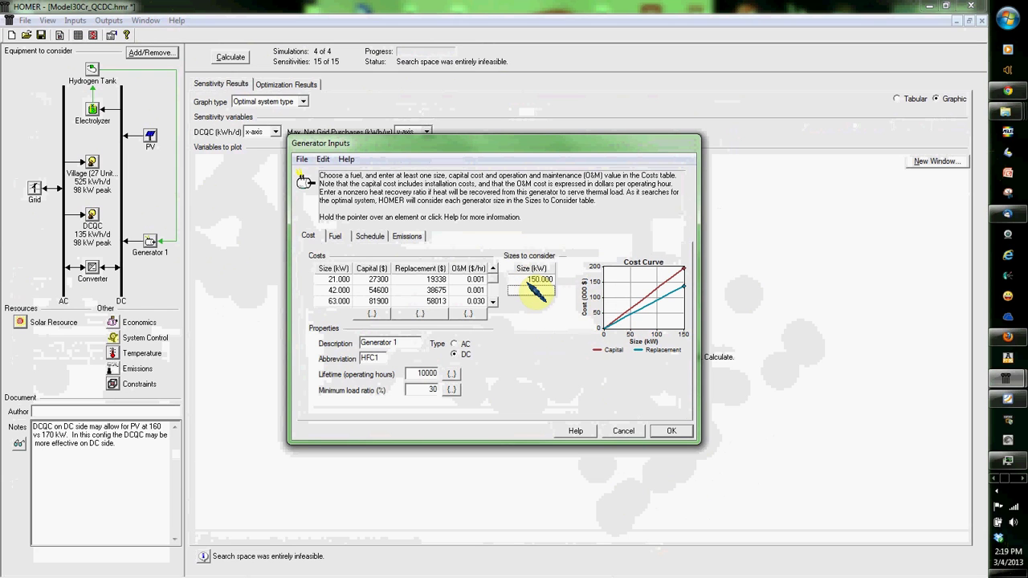
{"action": "left_click", "coordinate": [671, 431]}
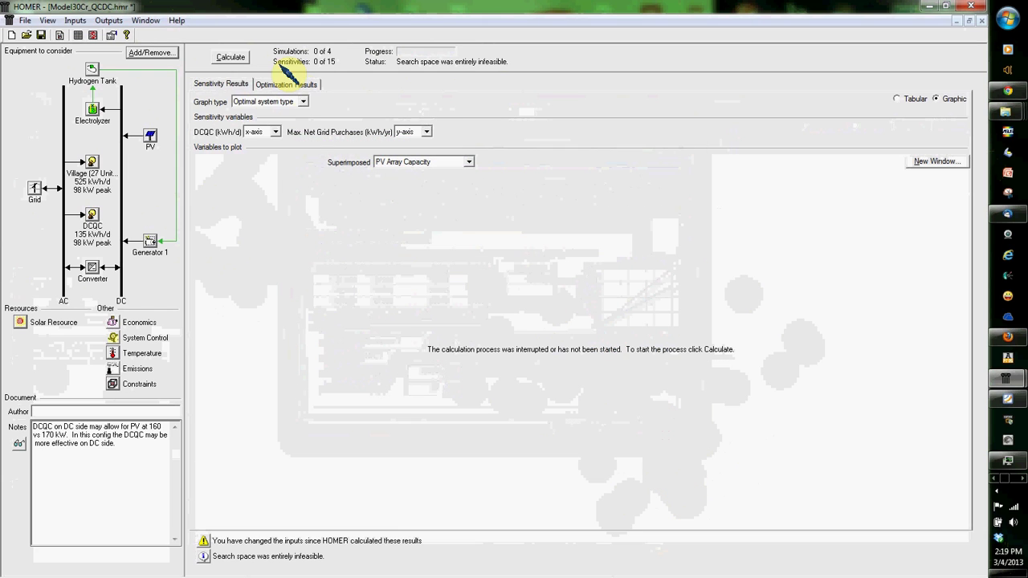
{"action": "left_click", "coordinate": [231, 57]}
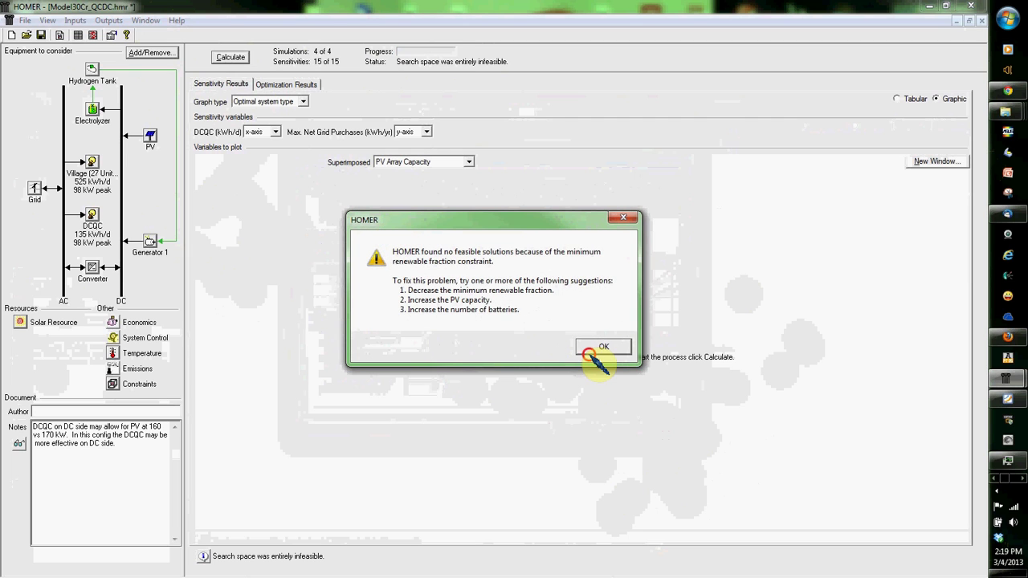
{"action": "left_click", "coordinate": [600, 346]}
{"action": "left_click", "coordinate": [149, 241]}
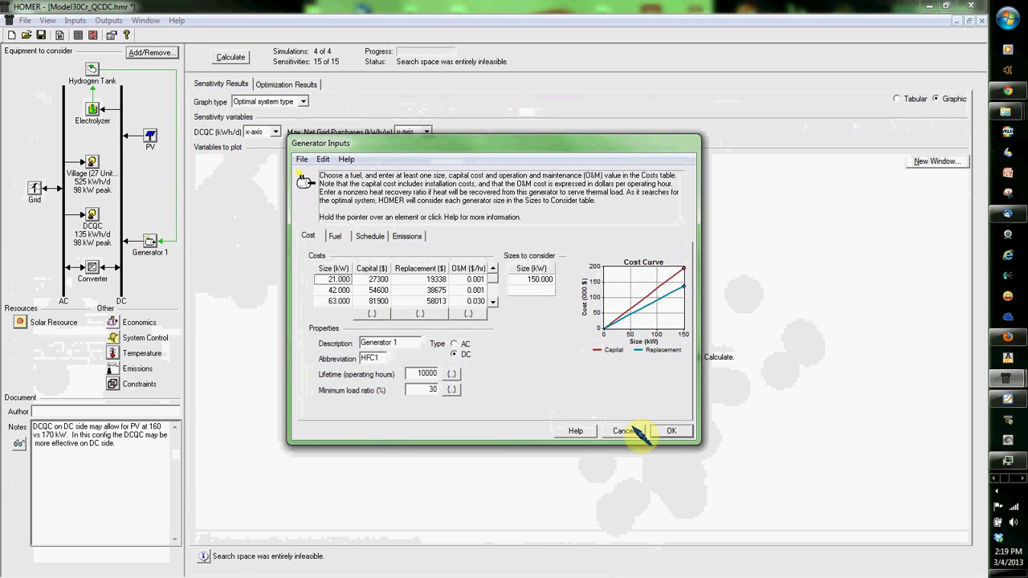
Change the PV size to consider to 100 kW and recalculate, which still finds no feasible system.
{"action": "left_click", "coordinate": [633, 432]}
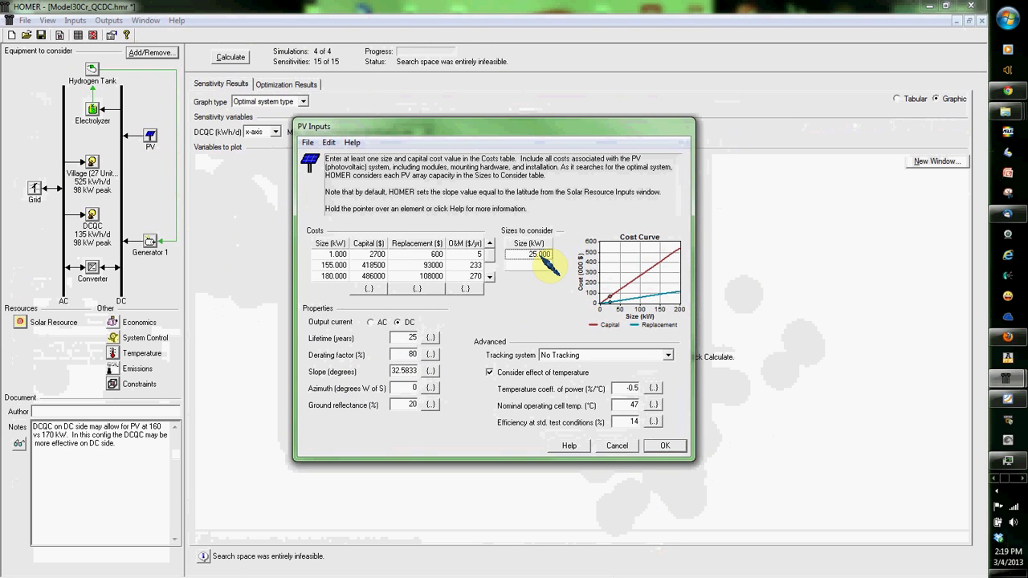
{"action": "type", "text": "100"}
{"action": "key", "text": "Tab"}
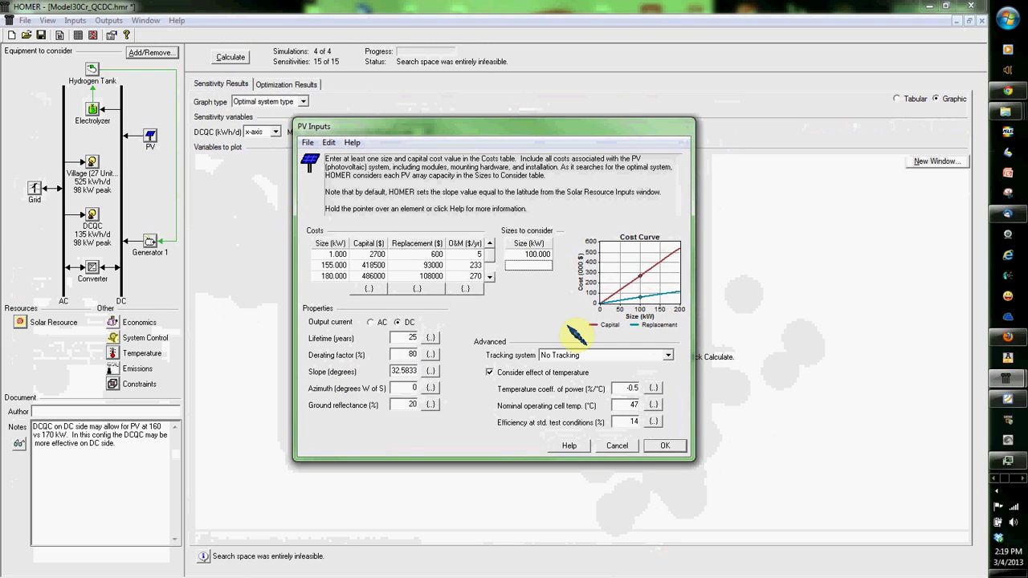
{"action": "left_click", "coordinate": [666, 444]}
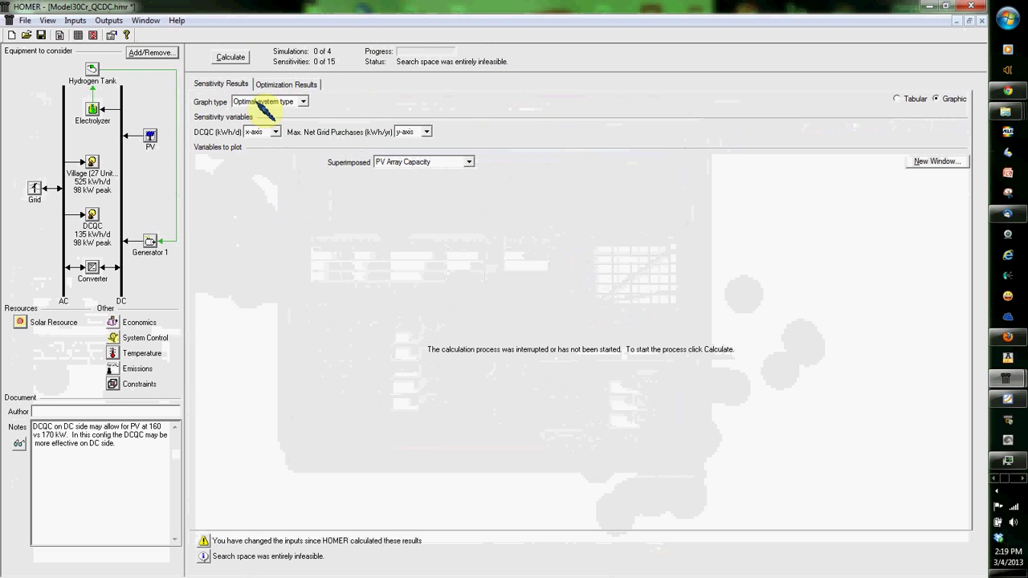
{"action": "left_click", "coordinate": [231, 57]}
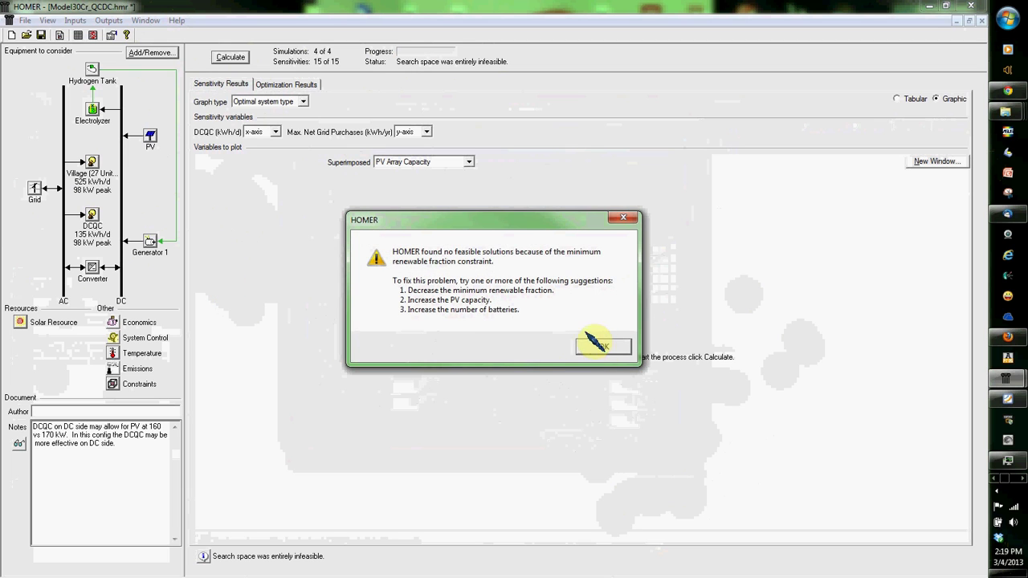
{"action": "left_click", "coordinate": [604, 346]}
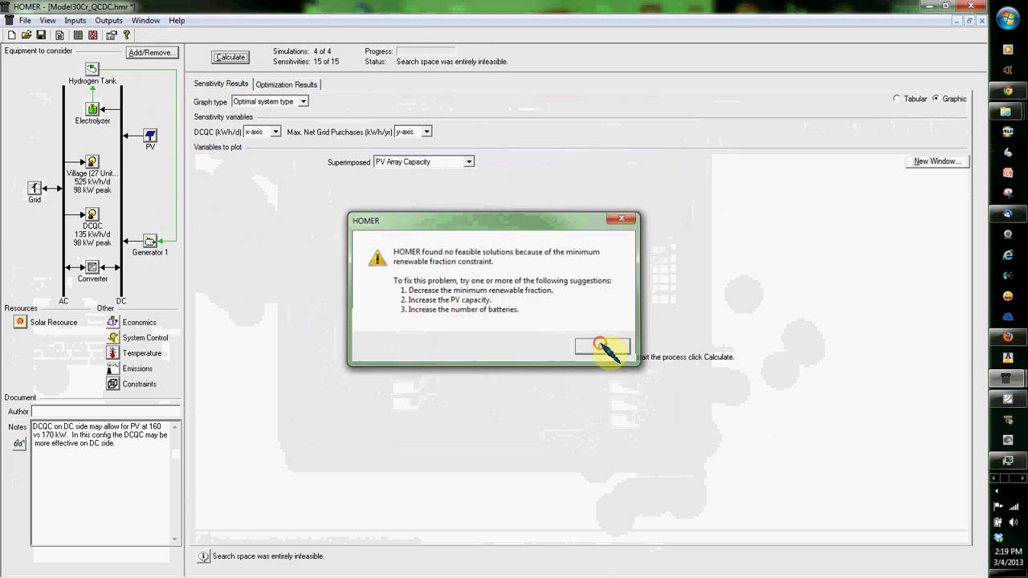
{"action": "left_click", "coordinate": [278, 85]}
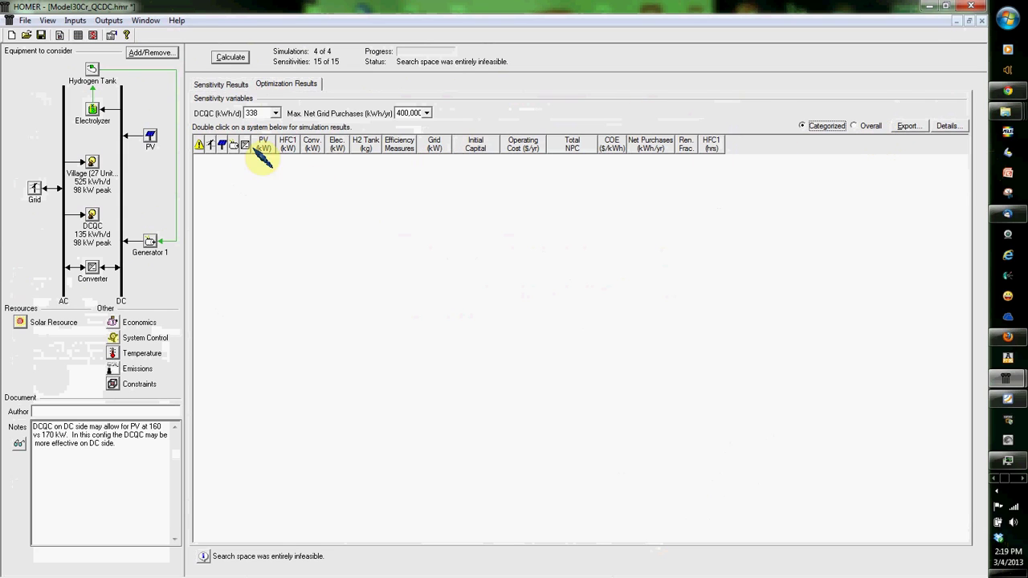
Filter optimization results to DCQC 0 kWh/d and a 140,000 kWh/yr grid-purchase cap, listed overall.
{"action": "left_click", "coordinate": [275, 112]}
{"action": "left_click", "coordinate": [273, 127]}
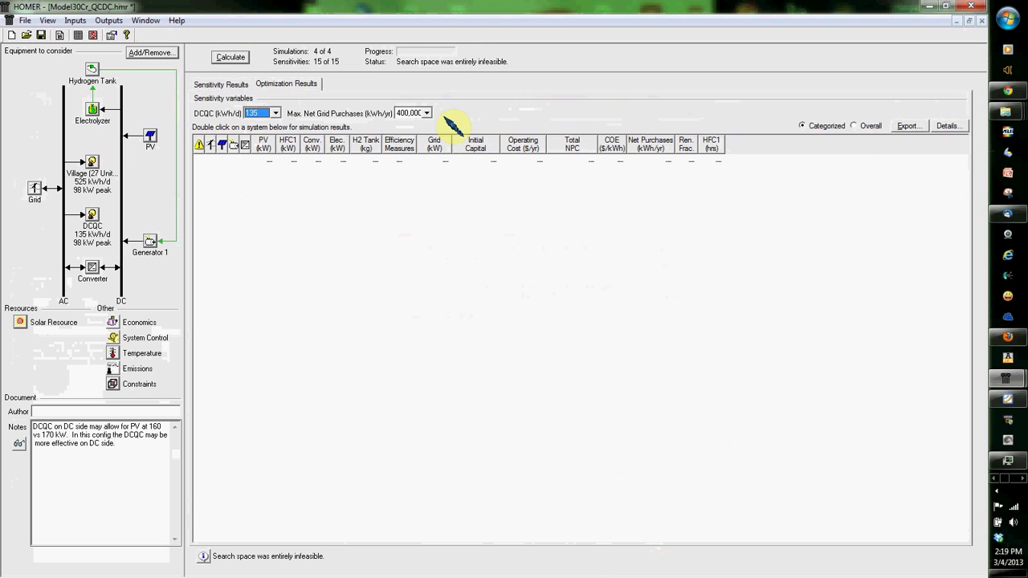
{"action": "left_click", "coordinate": [275, 112]}
{"action": "left_click", "coordinate": [250, 150]}
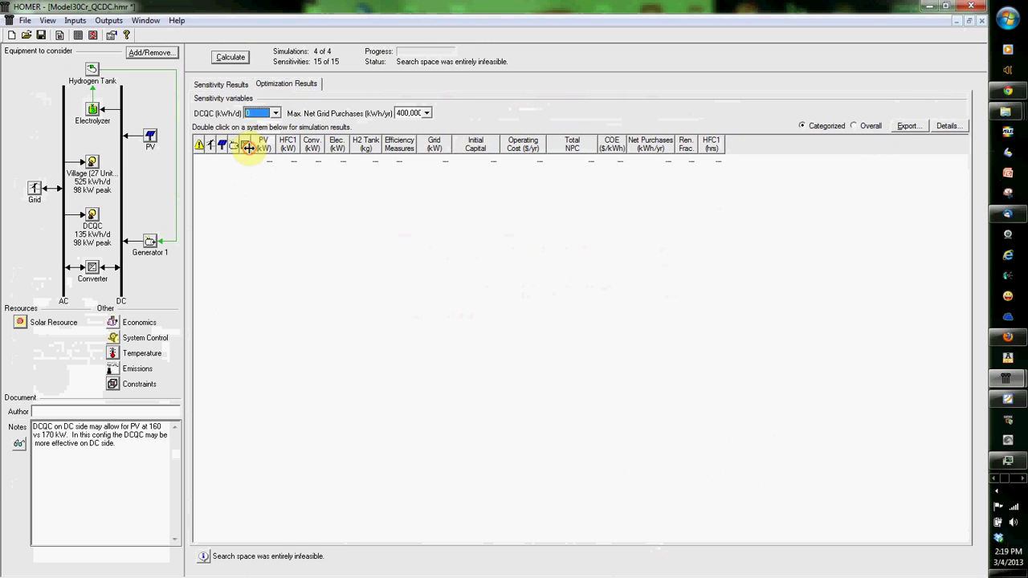
{"action": "left_click", "coordinate": [427, 112]}
{"action": "left_click", "coordinate": [414, 125]}
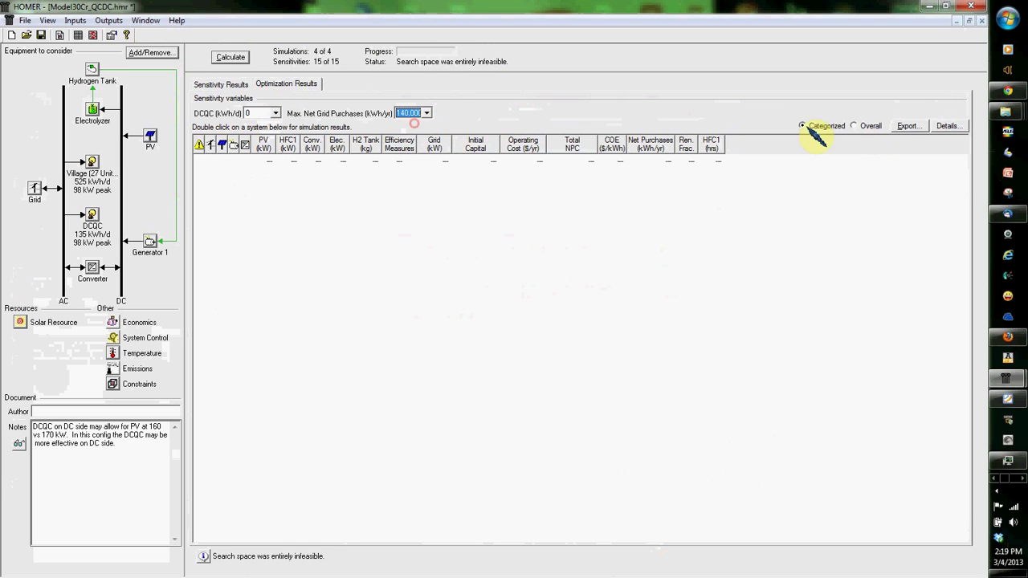
{"action": "left_click", "coordinate": [866, 127]}
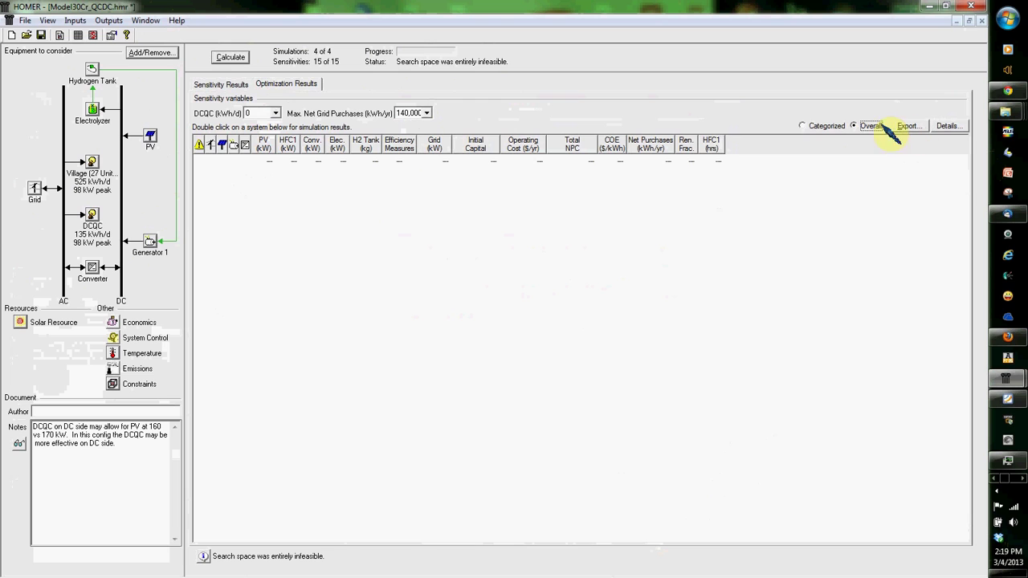
Check the sensitivity results as a table, then return to the optimization results.
{"action": "left_click", "coordinate": [231, 84]}
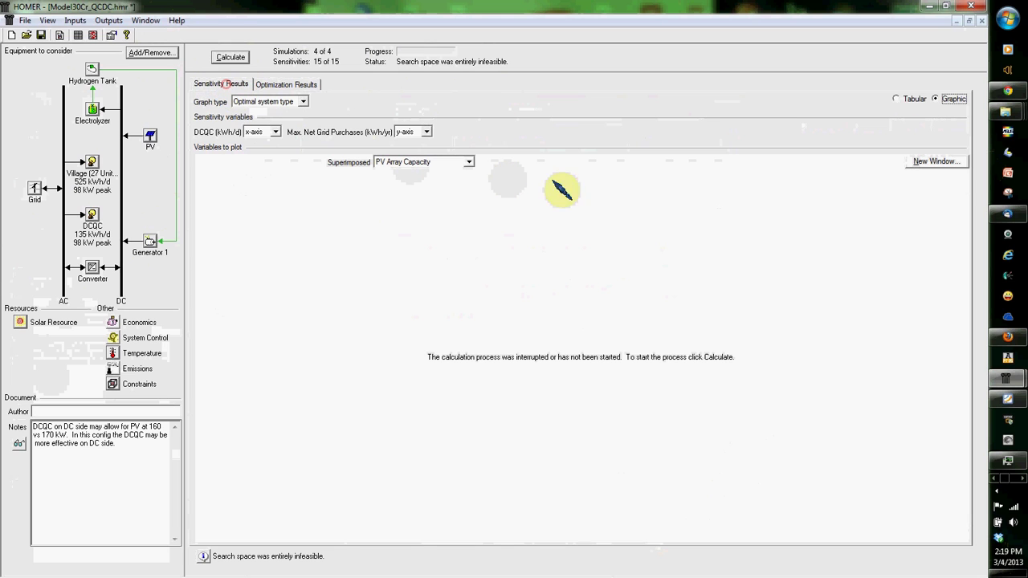
{"action": "left_click", "coordinate": [906, 98]}
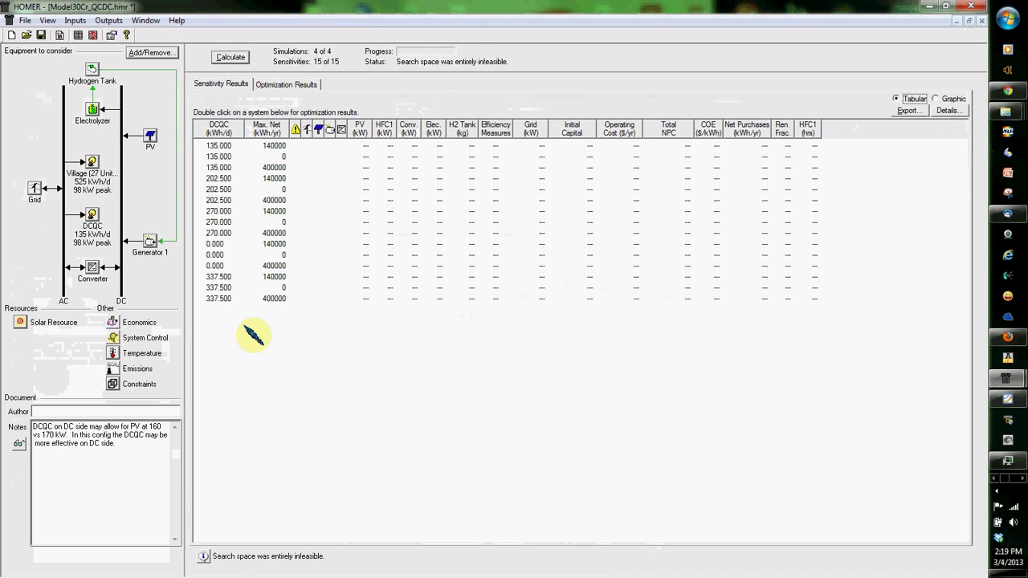
{"action": "left_click", "coordinate": [318, 85]}
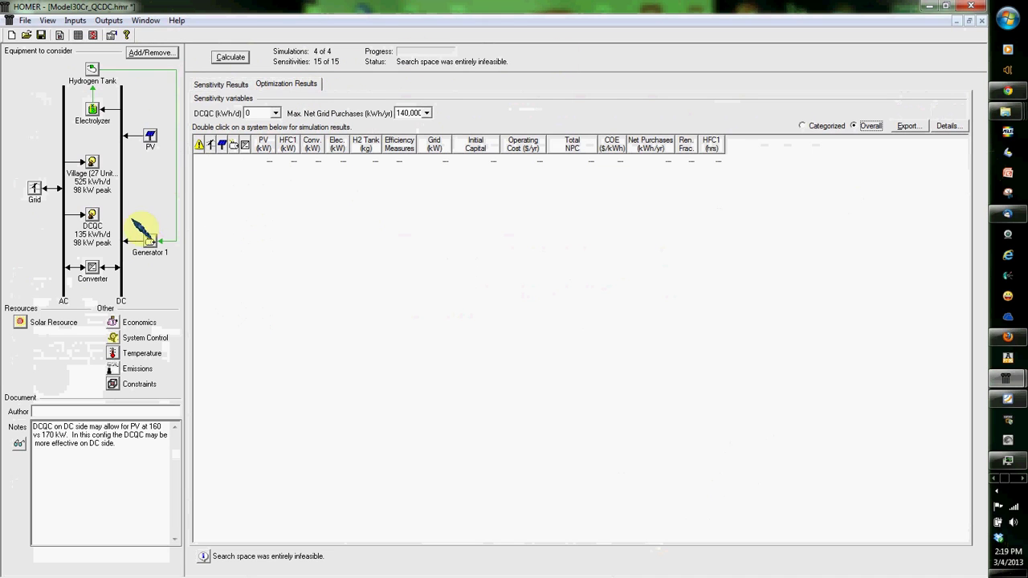
Set the PV size to consider to 115 kW and the generator size to 125 kW.
{"action": "left_click", "coordinate": [147, 131]}
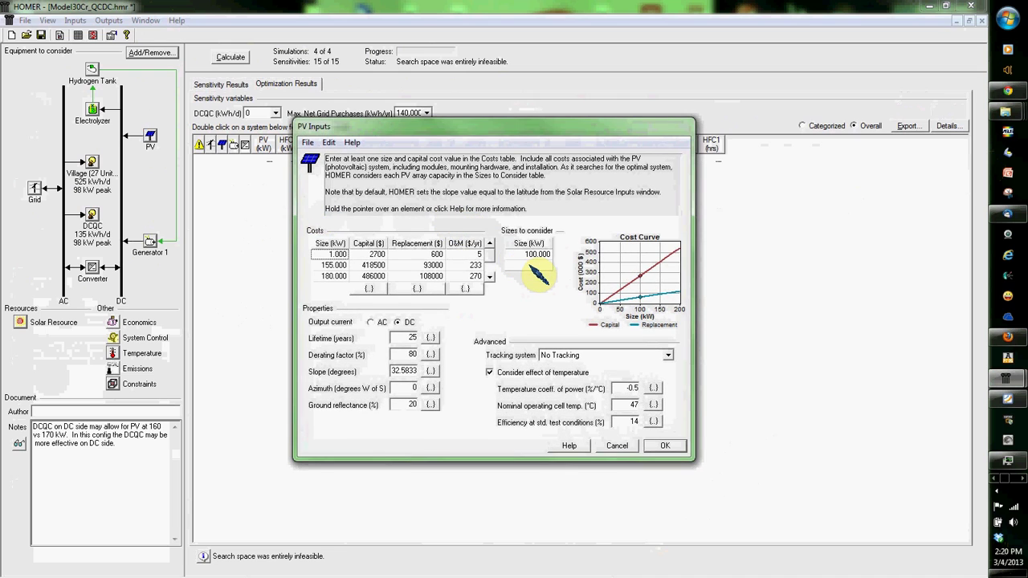
{"action": "left_click", "coordinate": [534, 253]}
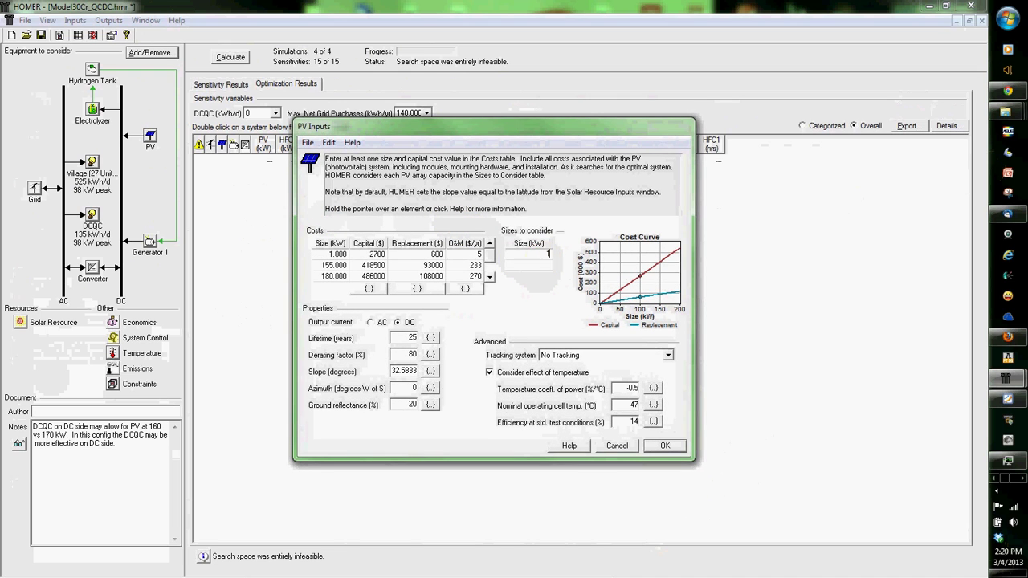
{"action": "type", "text": "115"}
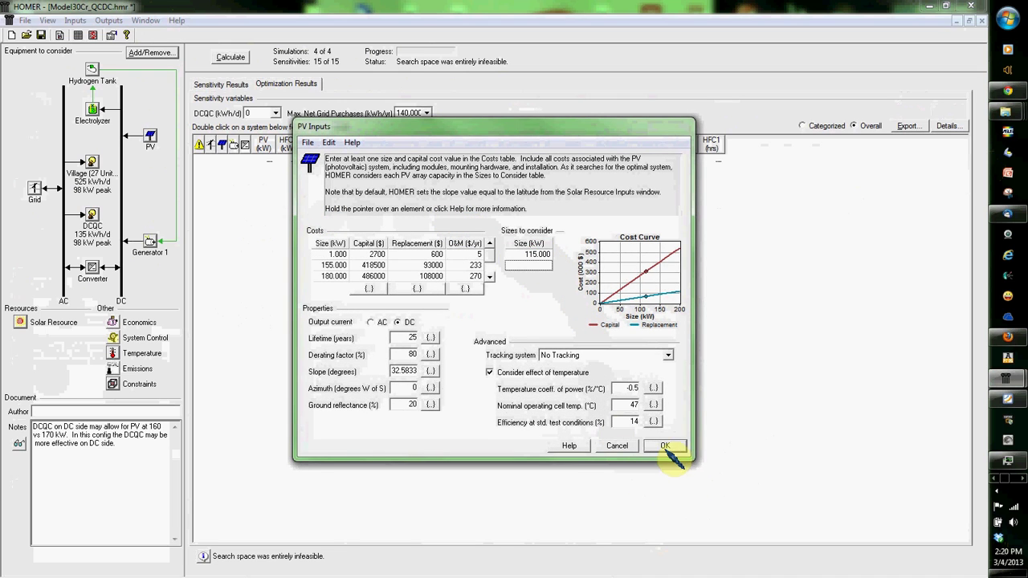
{"action": "left_click", "coordinate": [664, 447]}
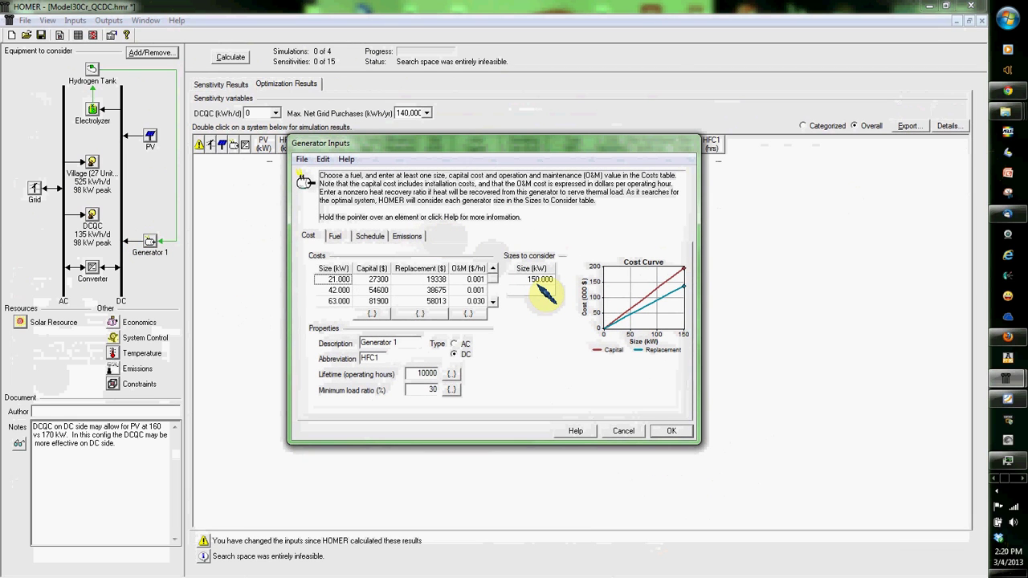
{"action": "left_click", "coordinate": [541, 278]}
{"action": "type", "text": "125"}
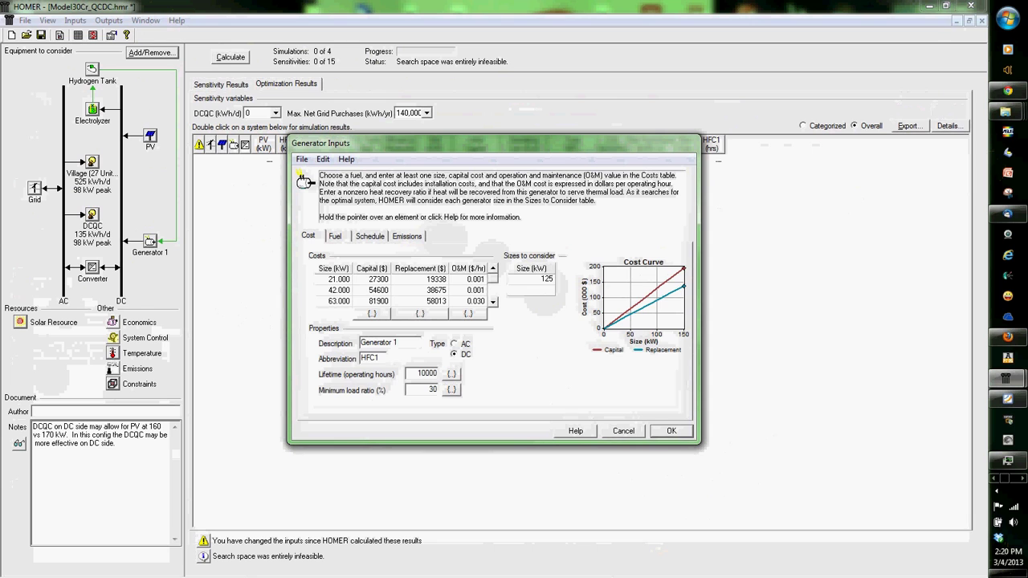
{"action": "key", "text": "Return"}
{"action": "left_click", "coordinate": [672, 432]}
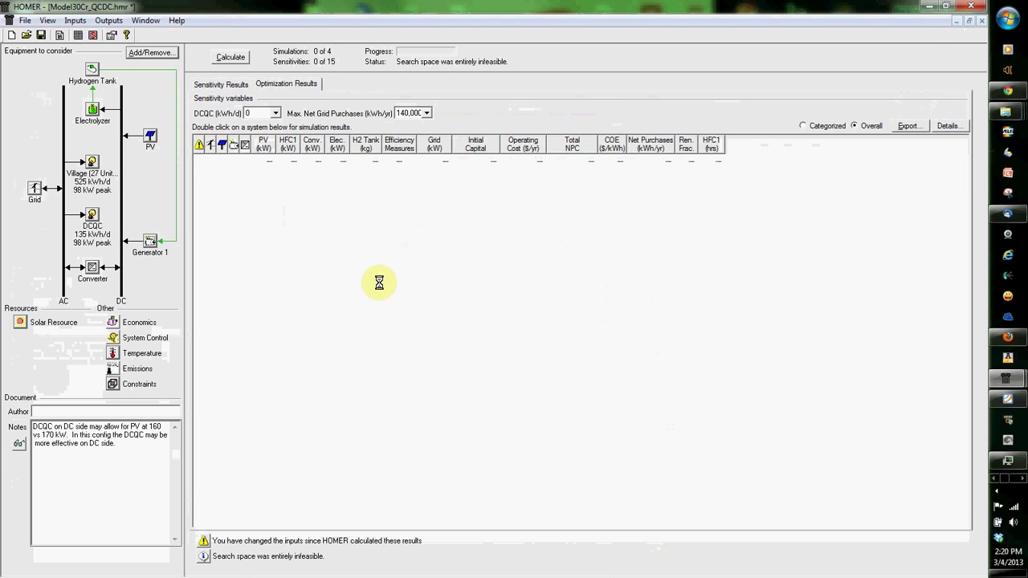
Set the hydrogen tank size to 5 kg and the electrolyzer size to 2 kW.
{"action": "left_click", "coordinate": [93, 70]}
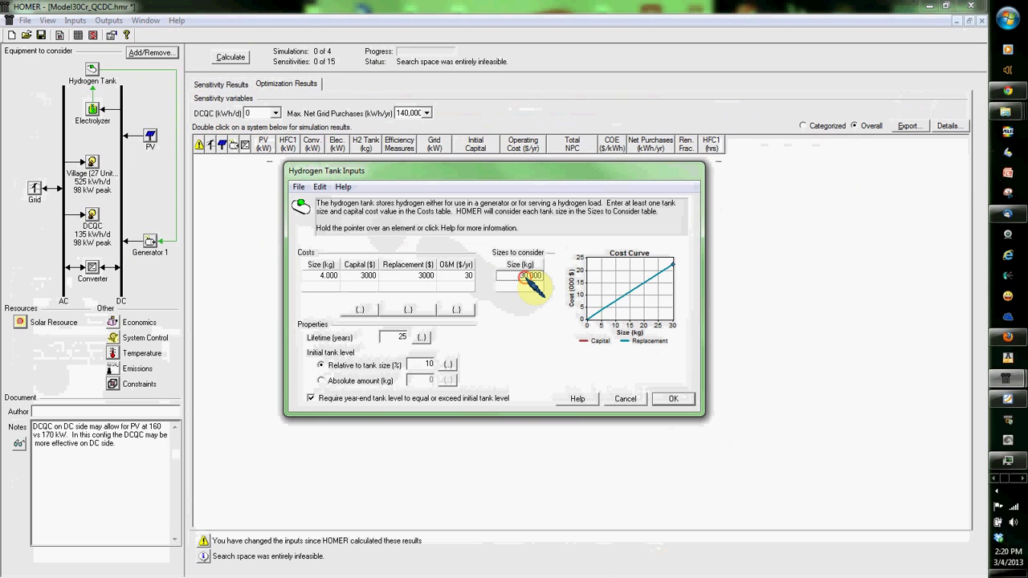
{"action": "type", "text": "5"}
{"action": "key", "text": "Return"}
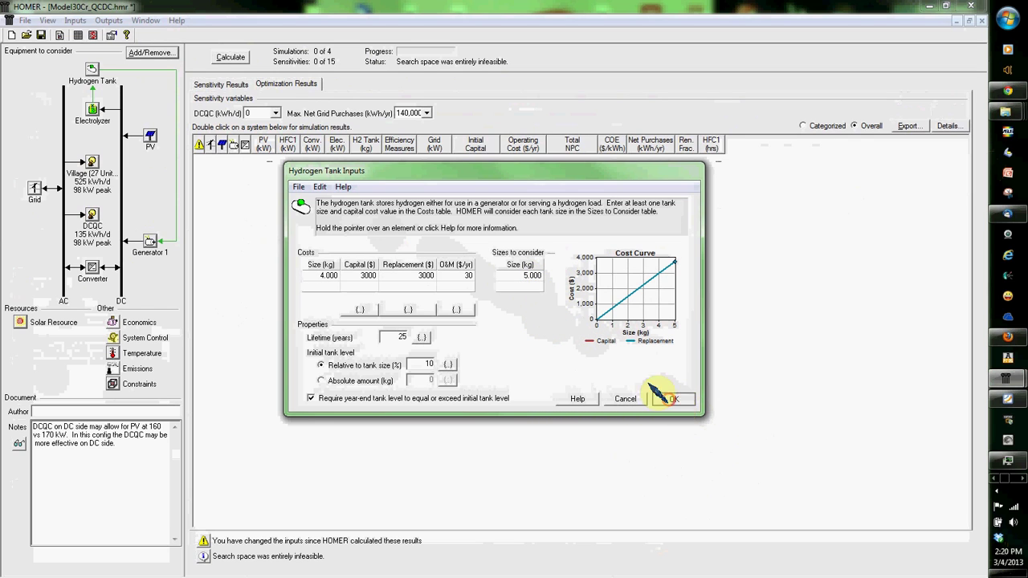
{"action": "left_click", "coordinate": [673, 399]}
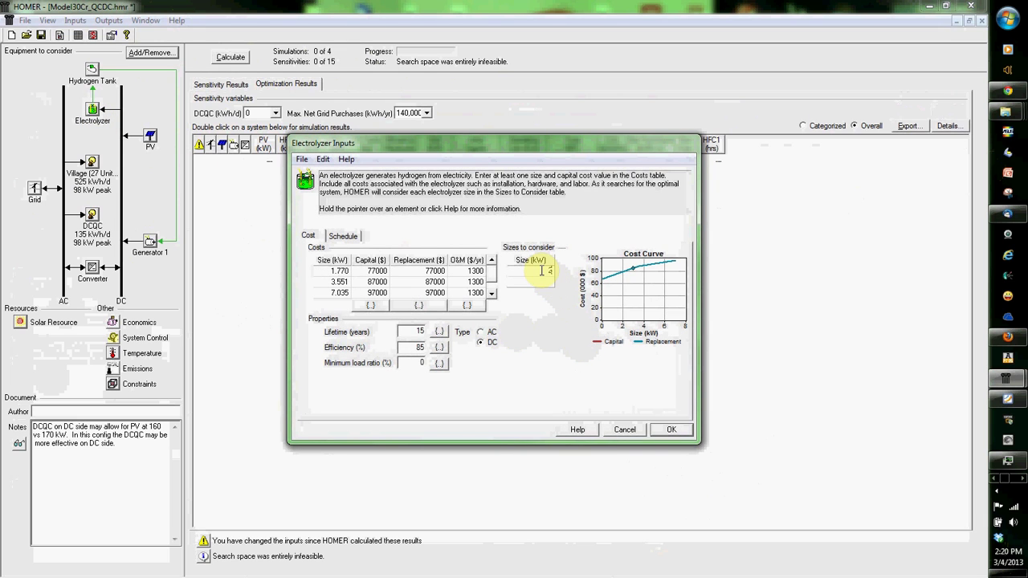
{"action": "left_click", "coordinate": [542, 271]}
{"action": "type", "text": "2"}
{"action": "key", "text": "Return"}
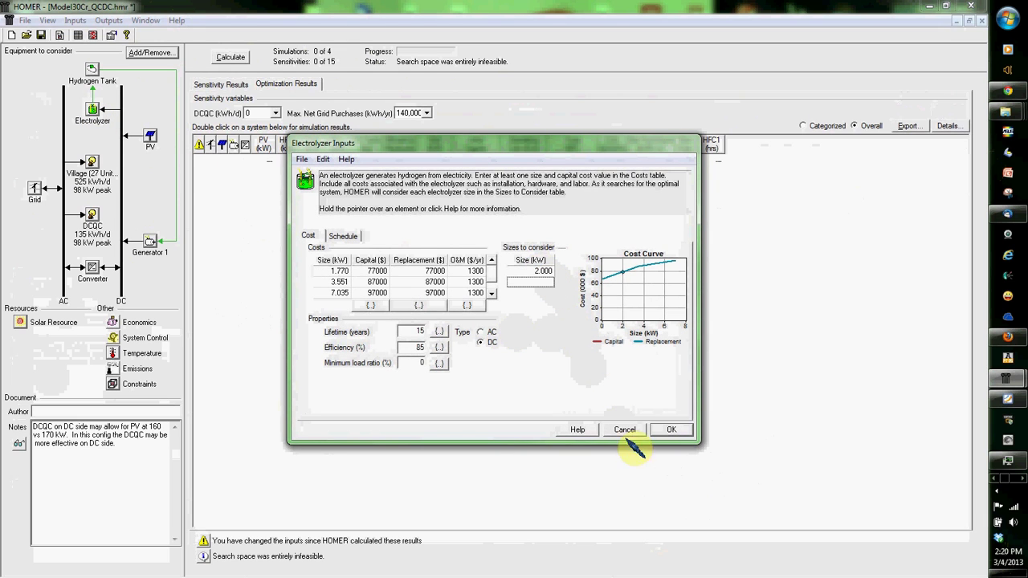
{"action": "left_click", "coordinate": [673, 430]}
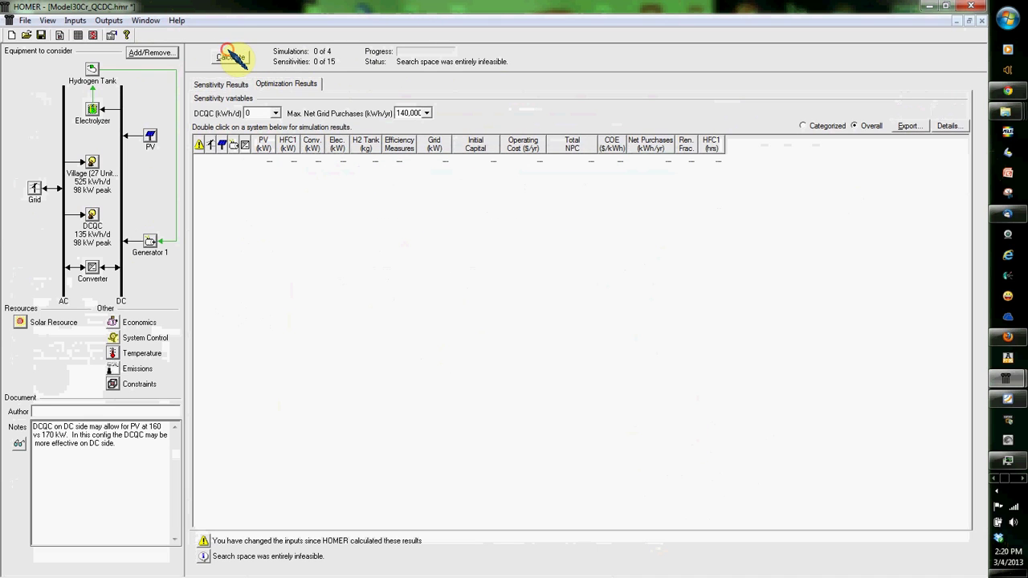
Rerun with the new sizes and show the sensitivity results as the optimal system type graph.
{"action": "left_click", "coordinate": [233, 60]}
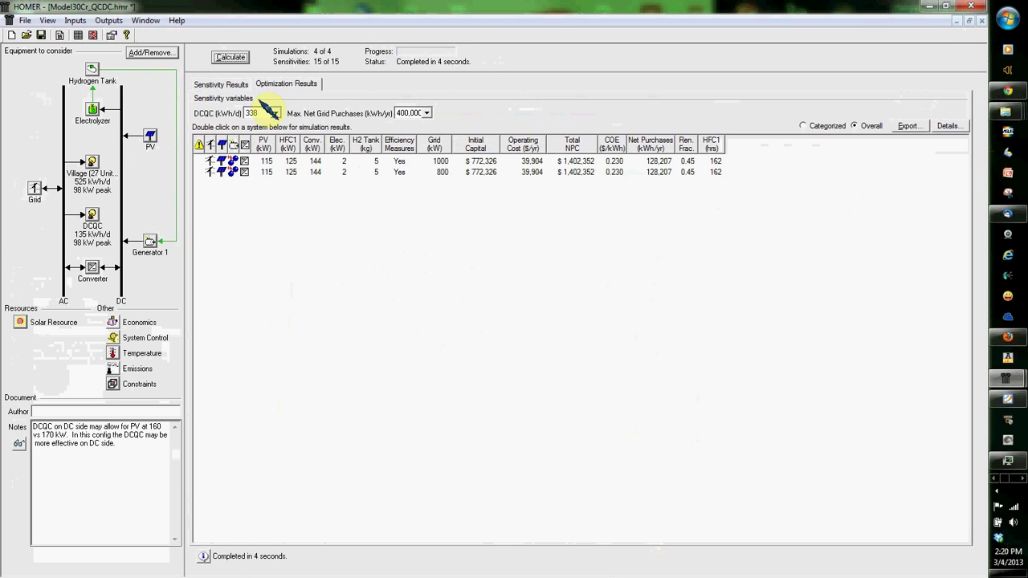
{"action": "left_click", "coordinate": [228, 84]}
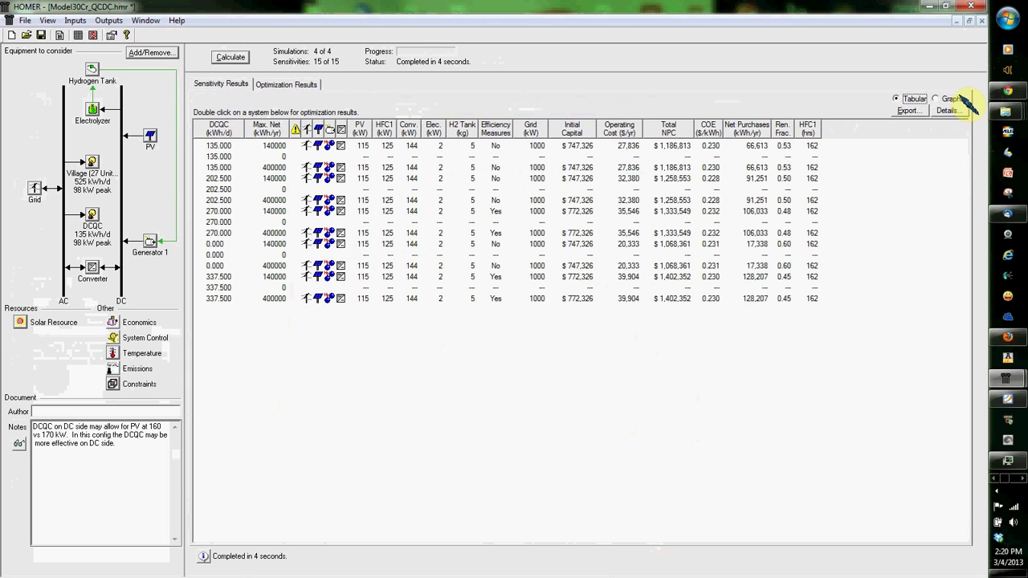
{"action": "left_click", "coordinate": [947, 100]}
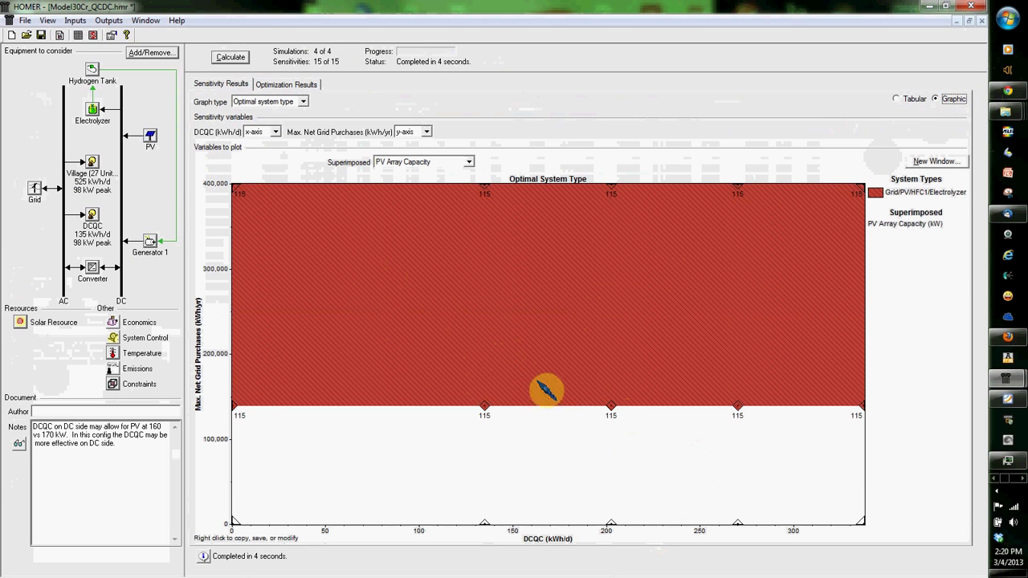